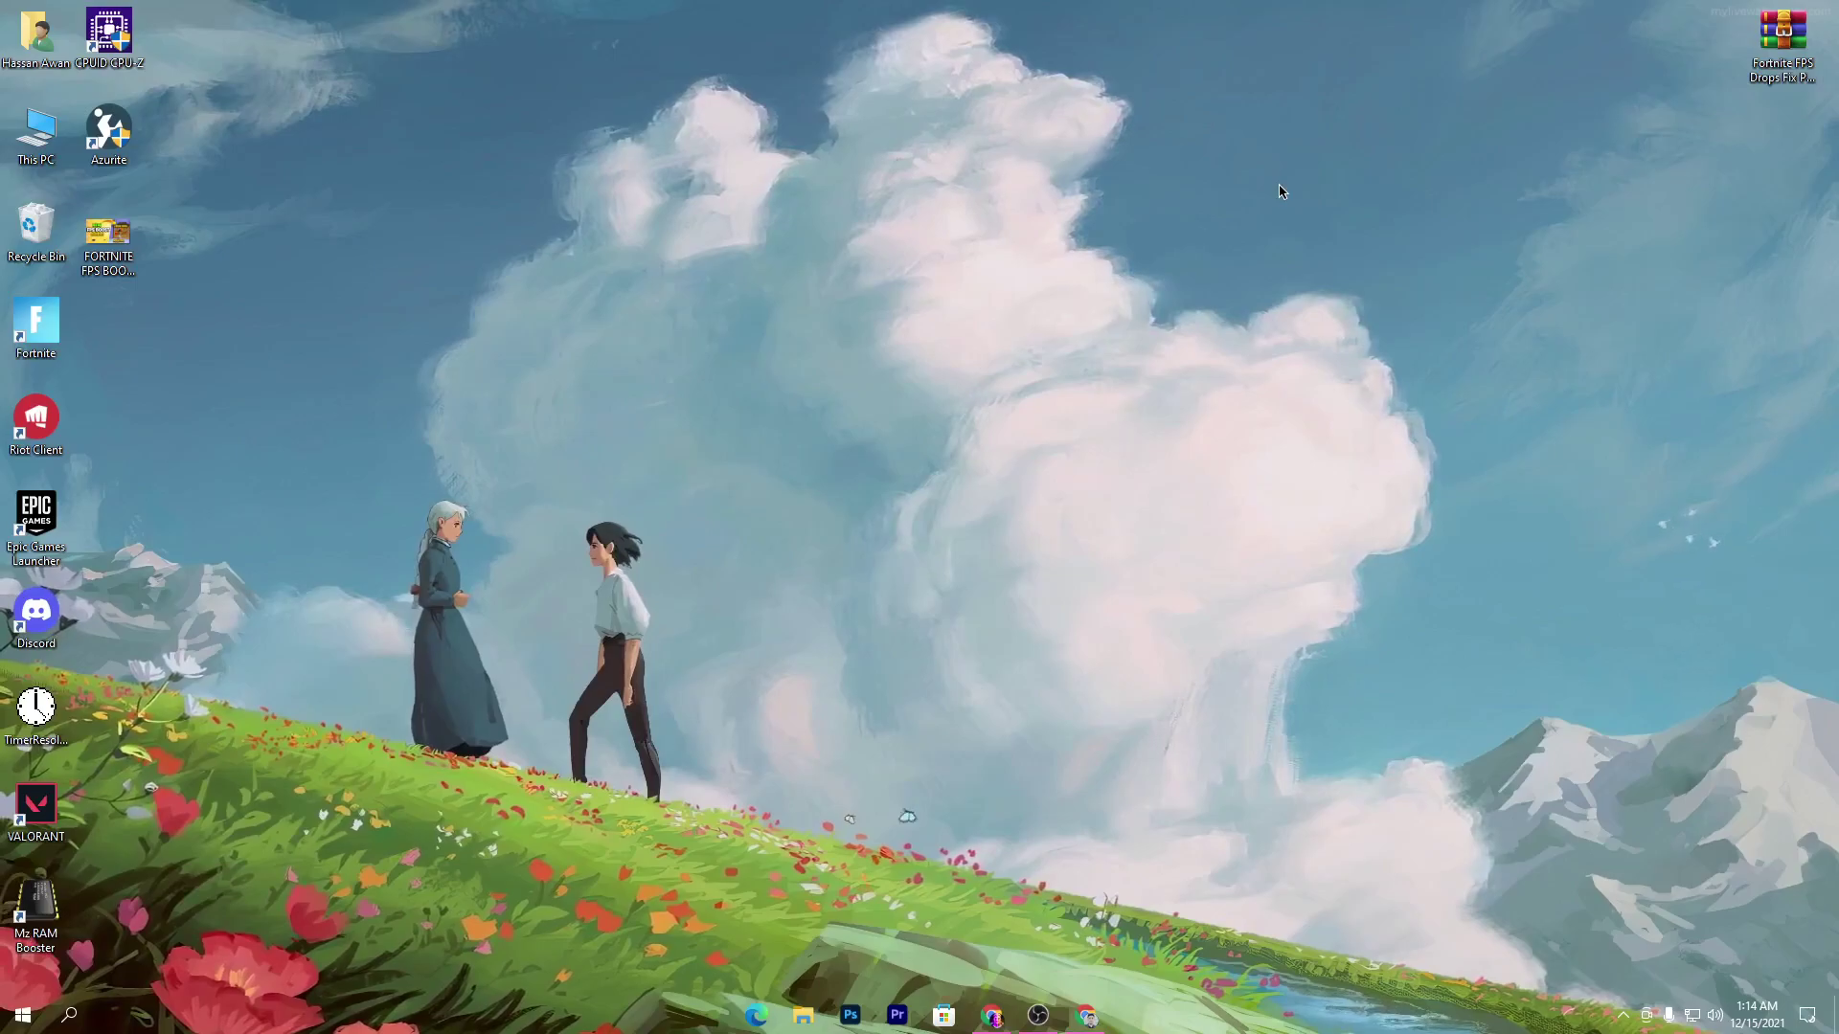
# Move the Fortnite FPS archive toward the desktop's middle, and search the Download Packs site in Chrome for FORTNITE PACK CHAPTER 3.
pyautogui.moveTo(1782, 30); pyautogui.dragTo(763, 225)
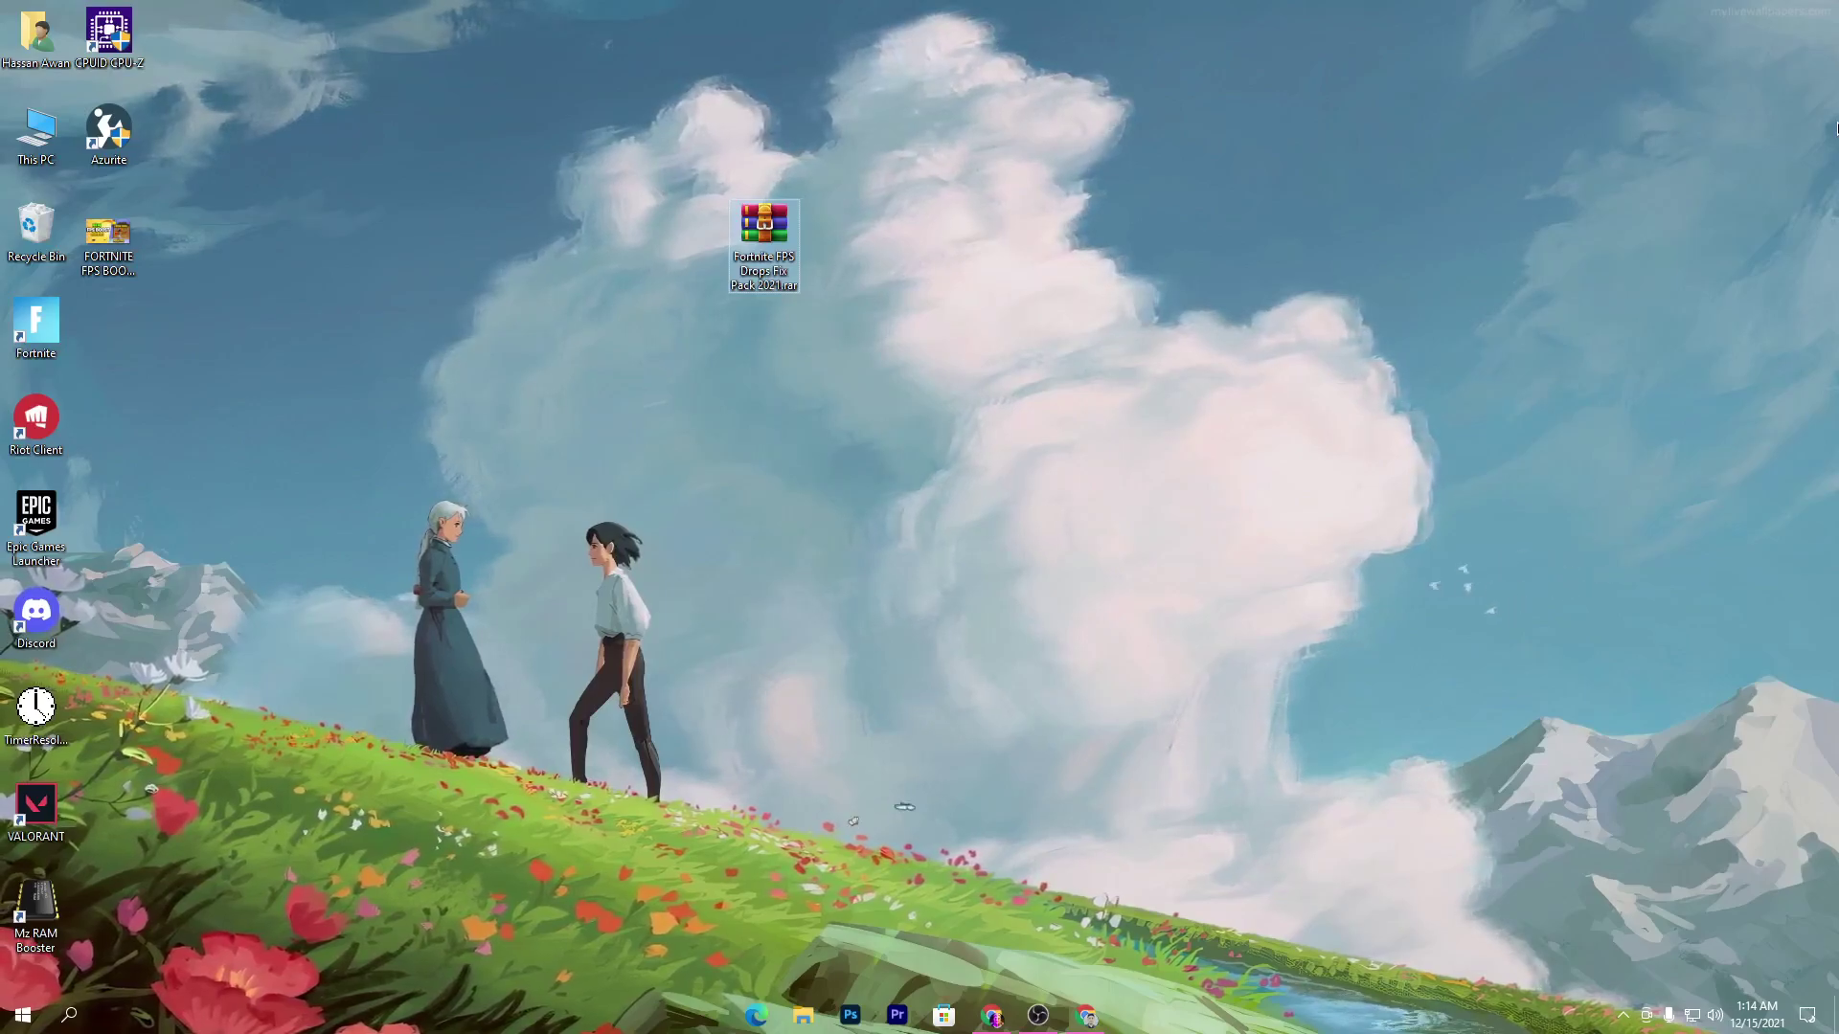
pyautogui.click(1085, 1018)
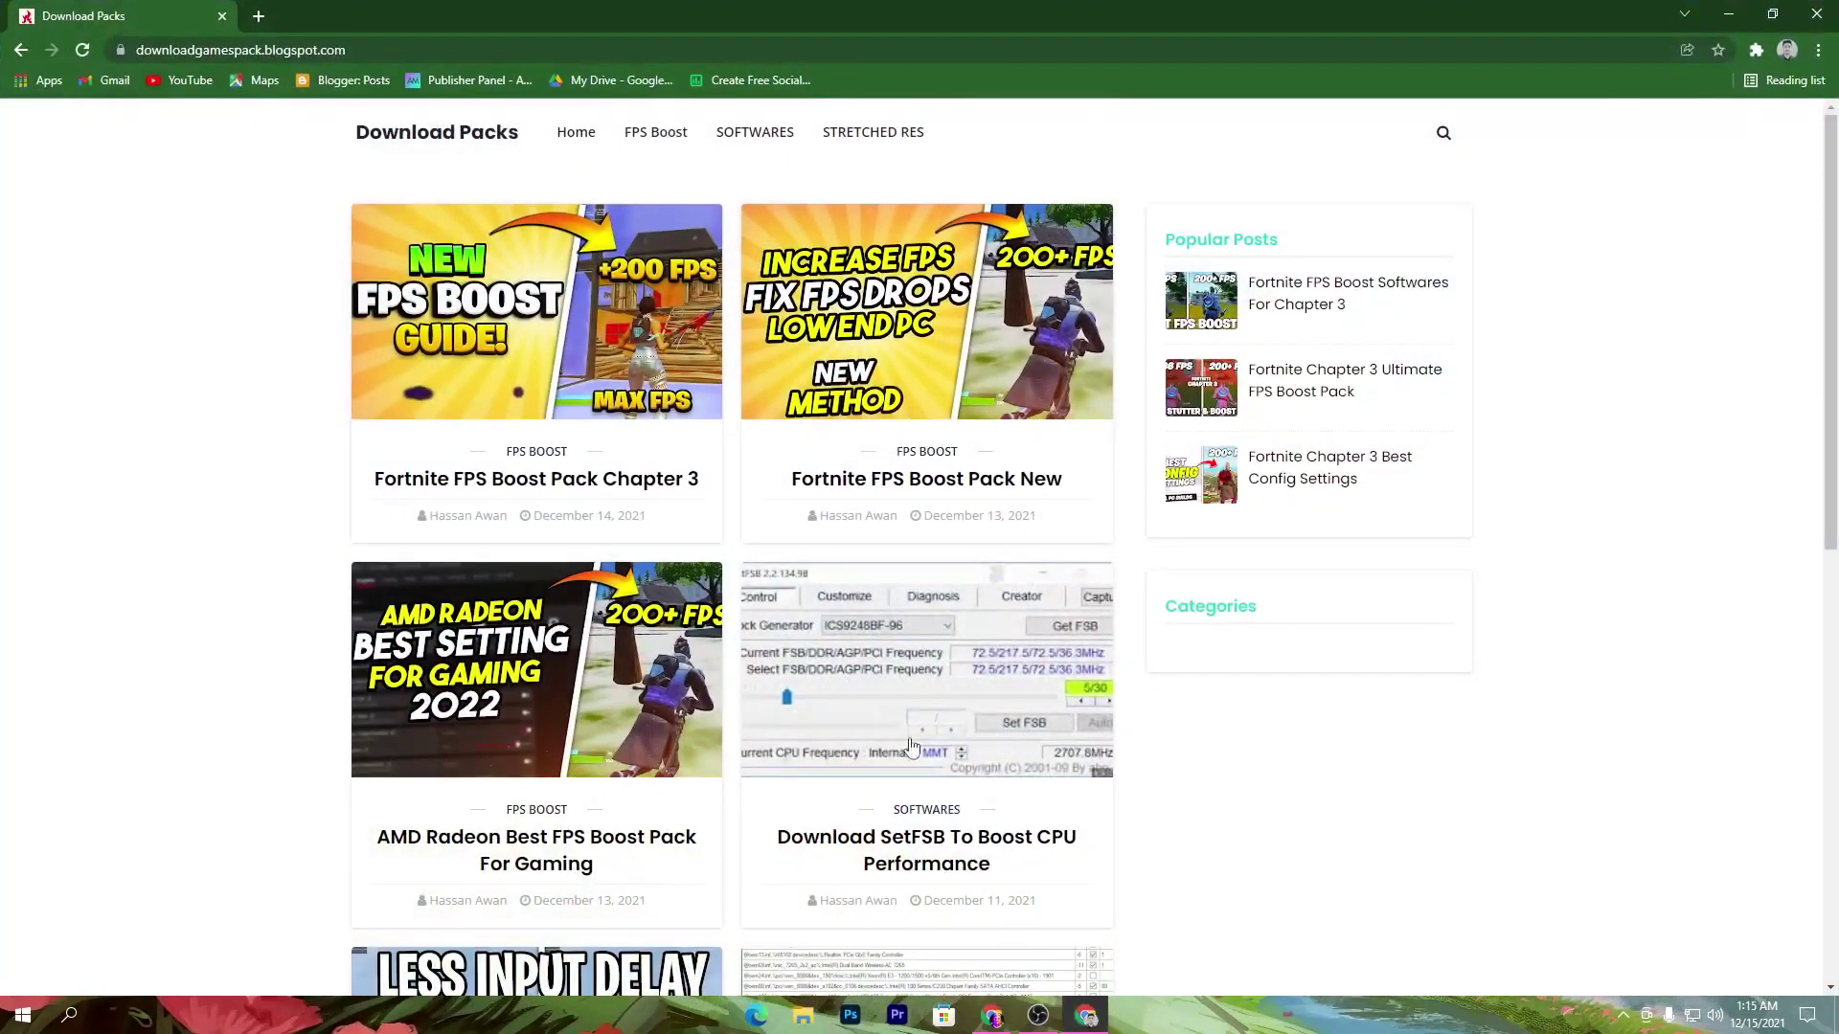
pyautogui.click(1430, 141)
pyautogui.write('FORTNITE PACK CHAPTER 3')
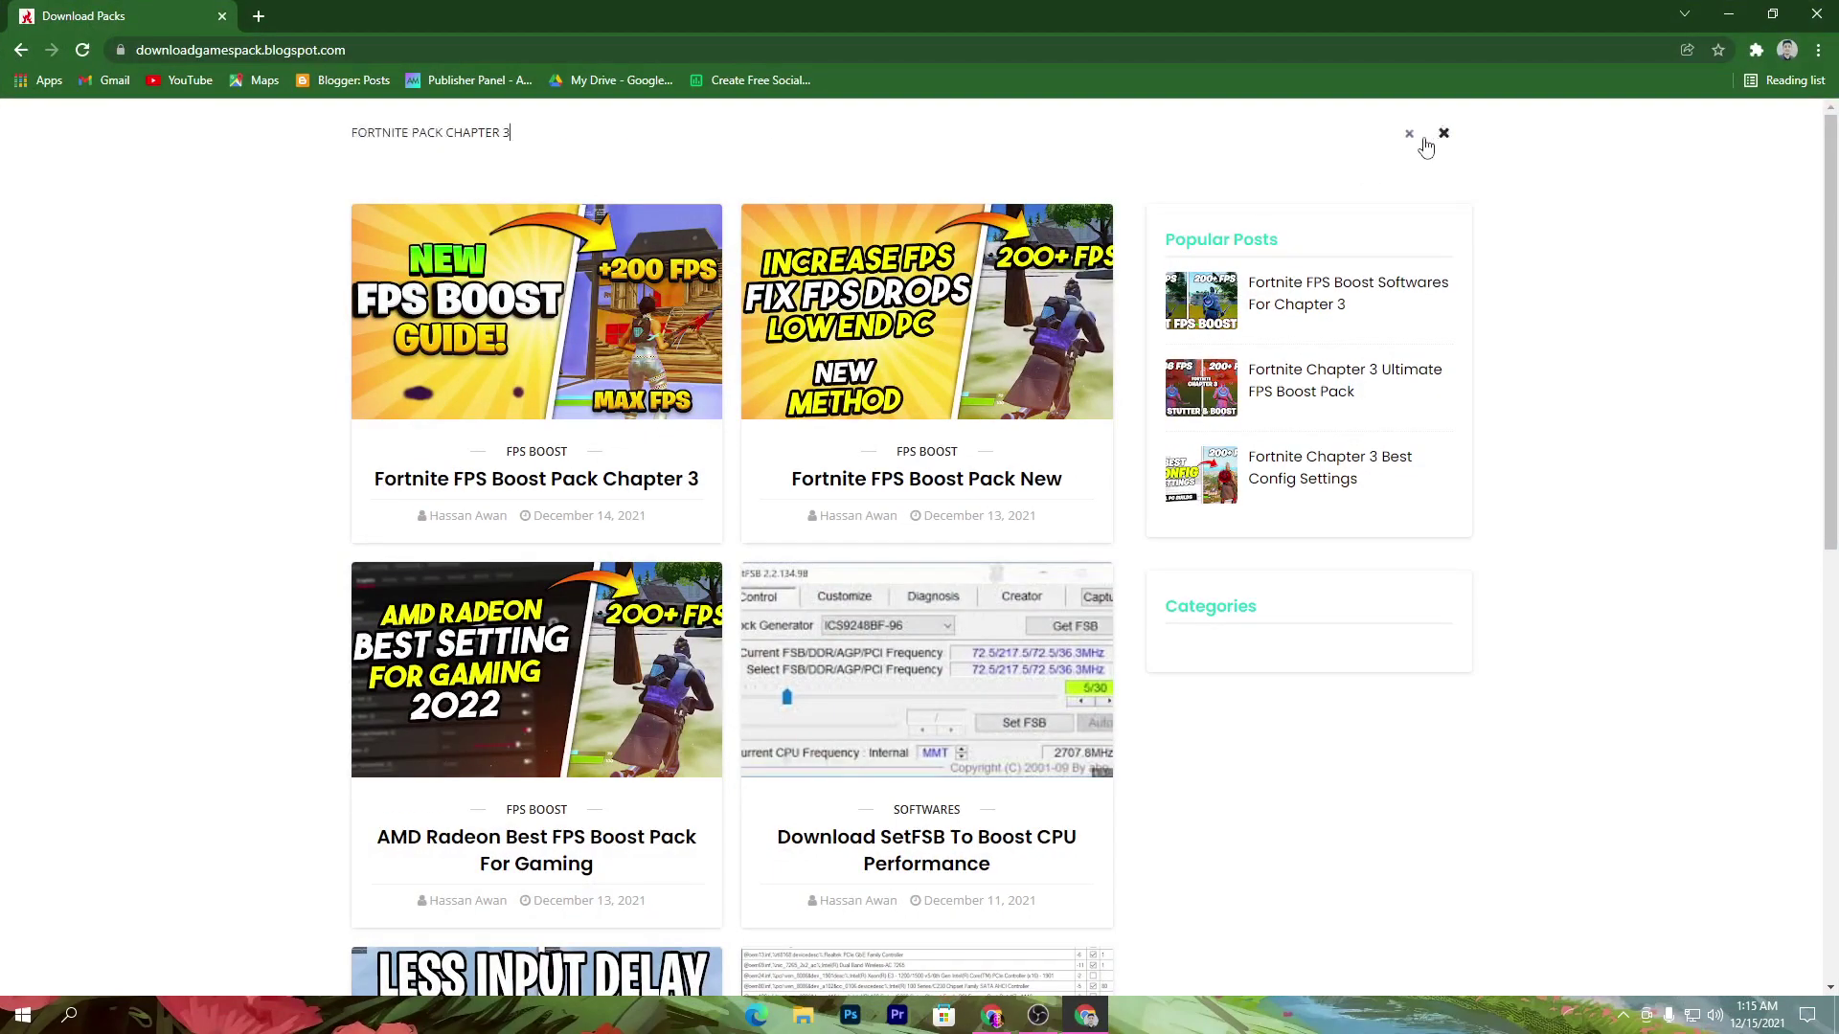
pyautogui.press('Return')
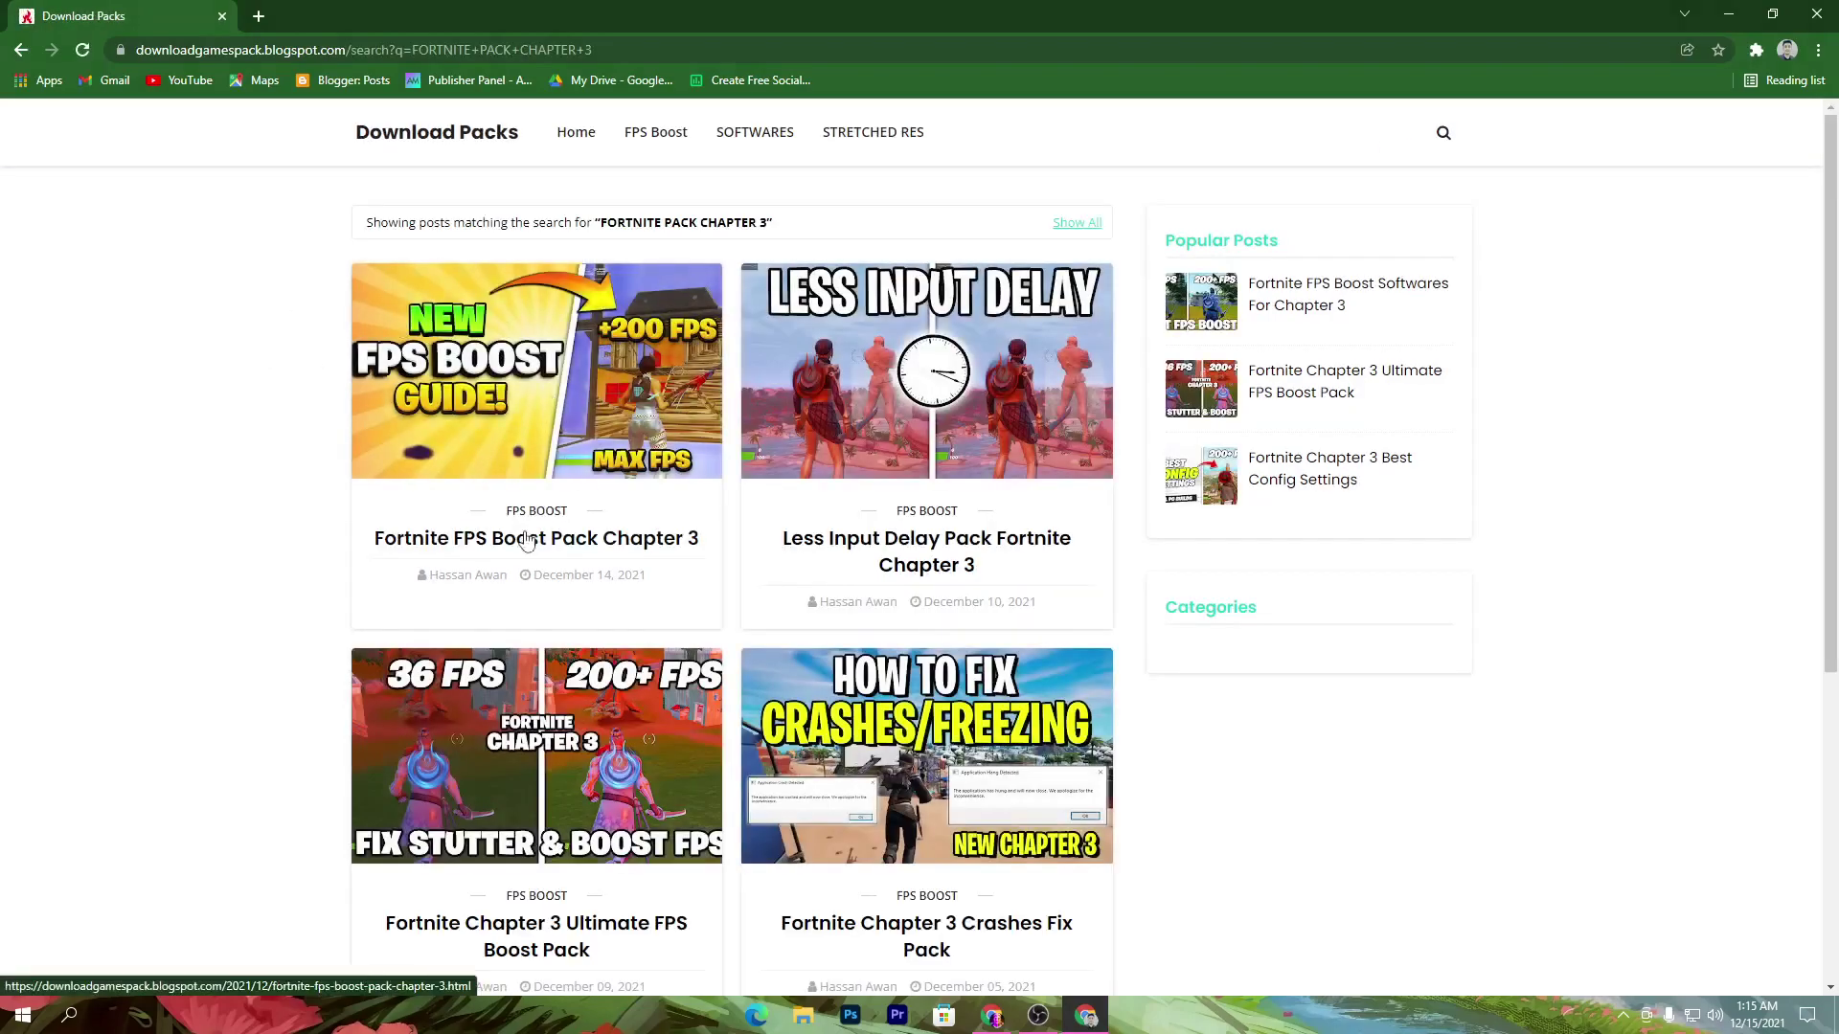
# Open the Fortnite FPS Boost Pack Chapter 3 post and follow its download link.
pyautogui.click(433, 542)
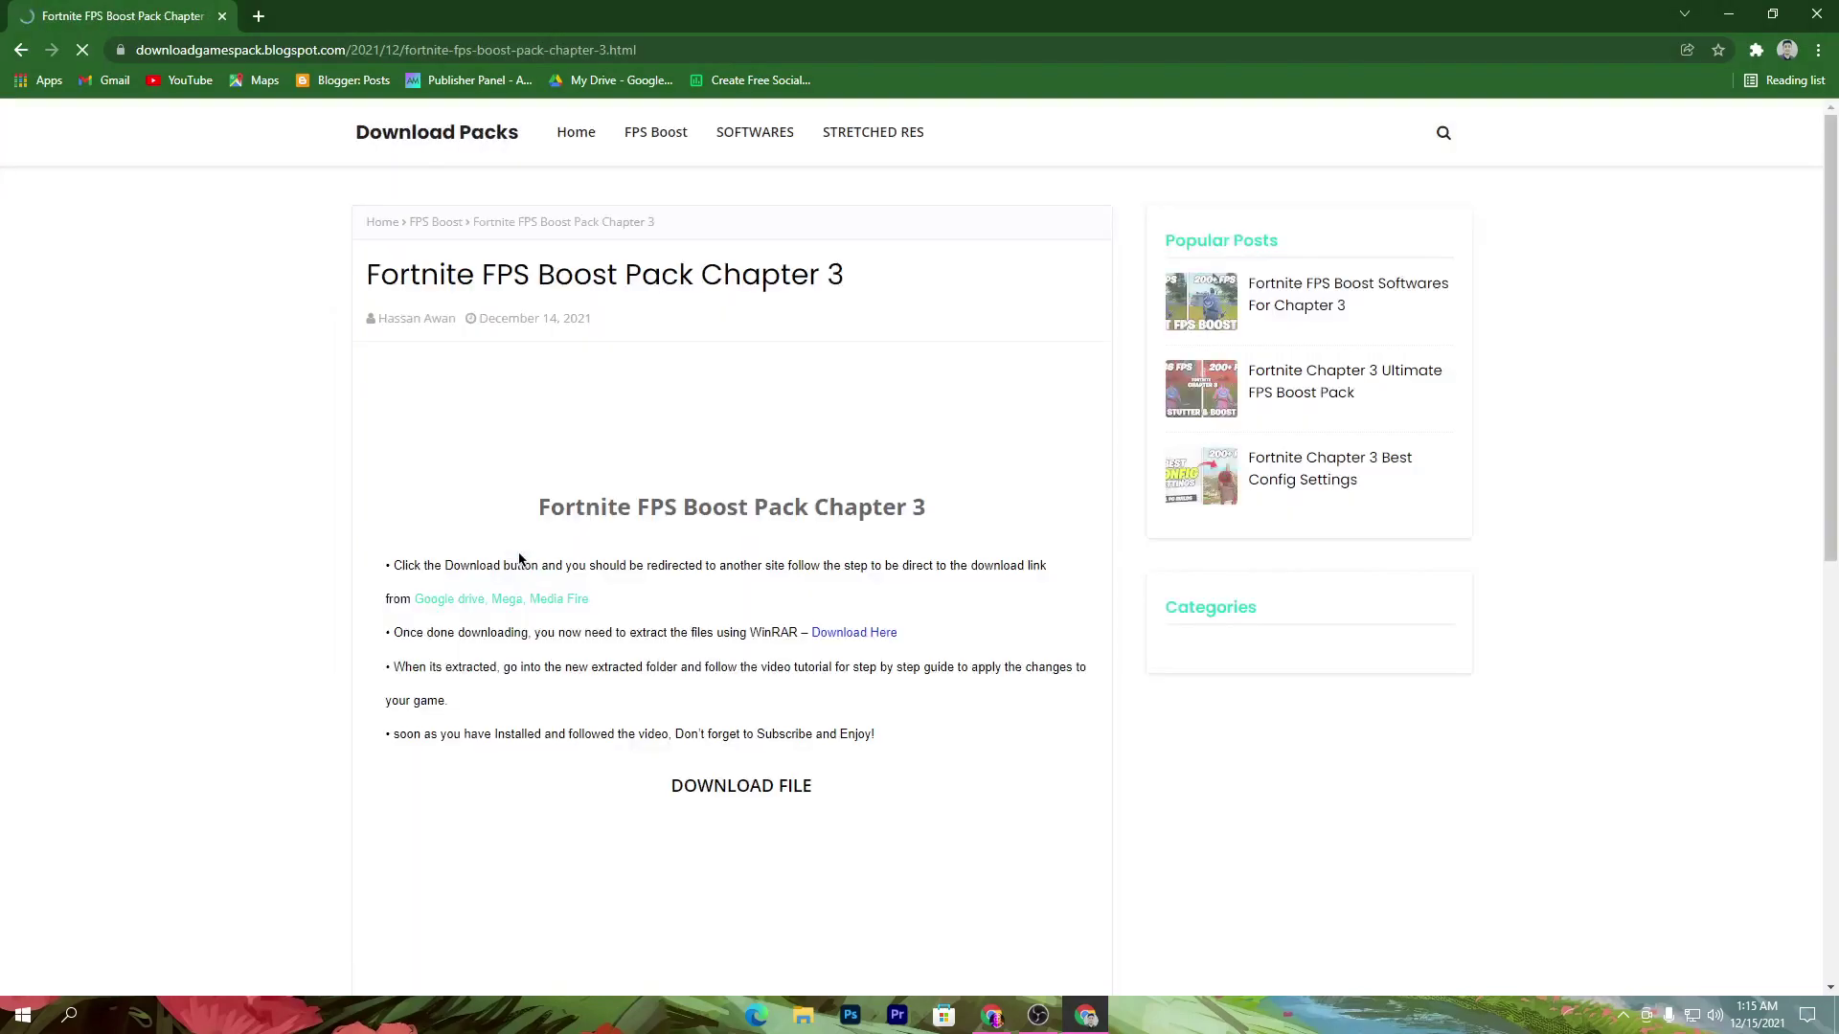
pyautogui.scroll(-5, 685, 754)
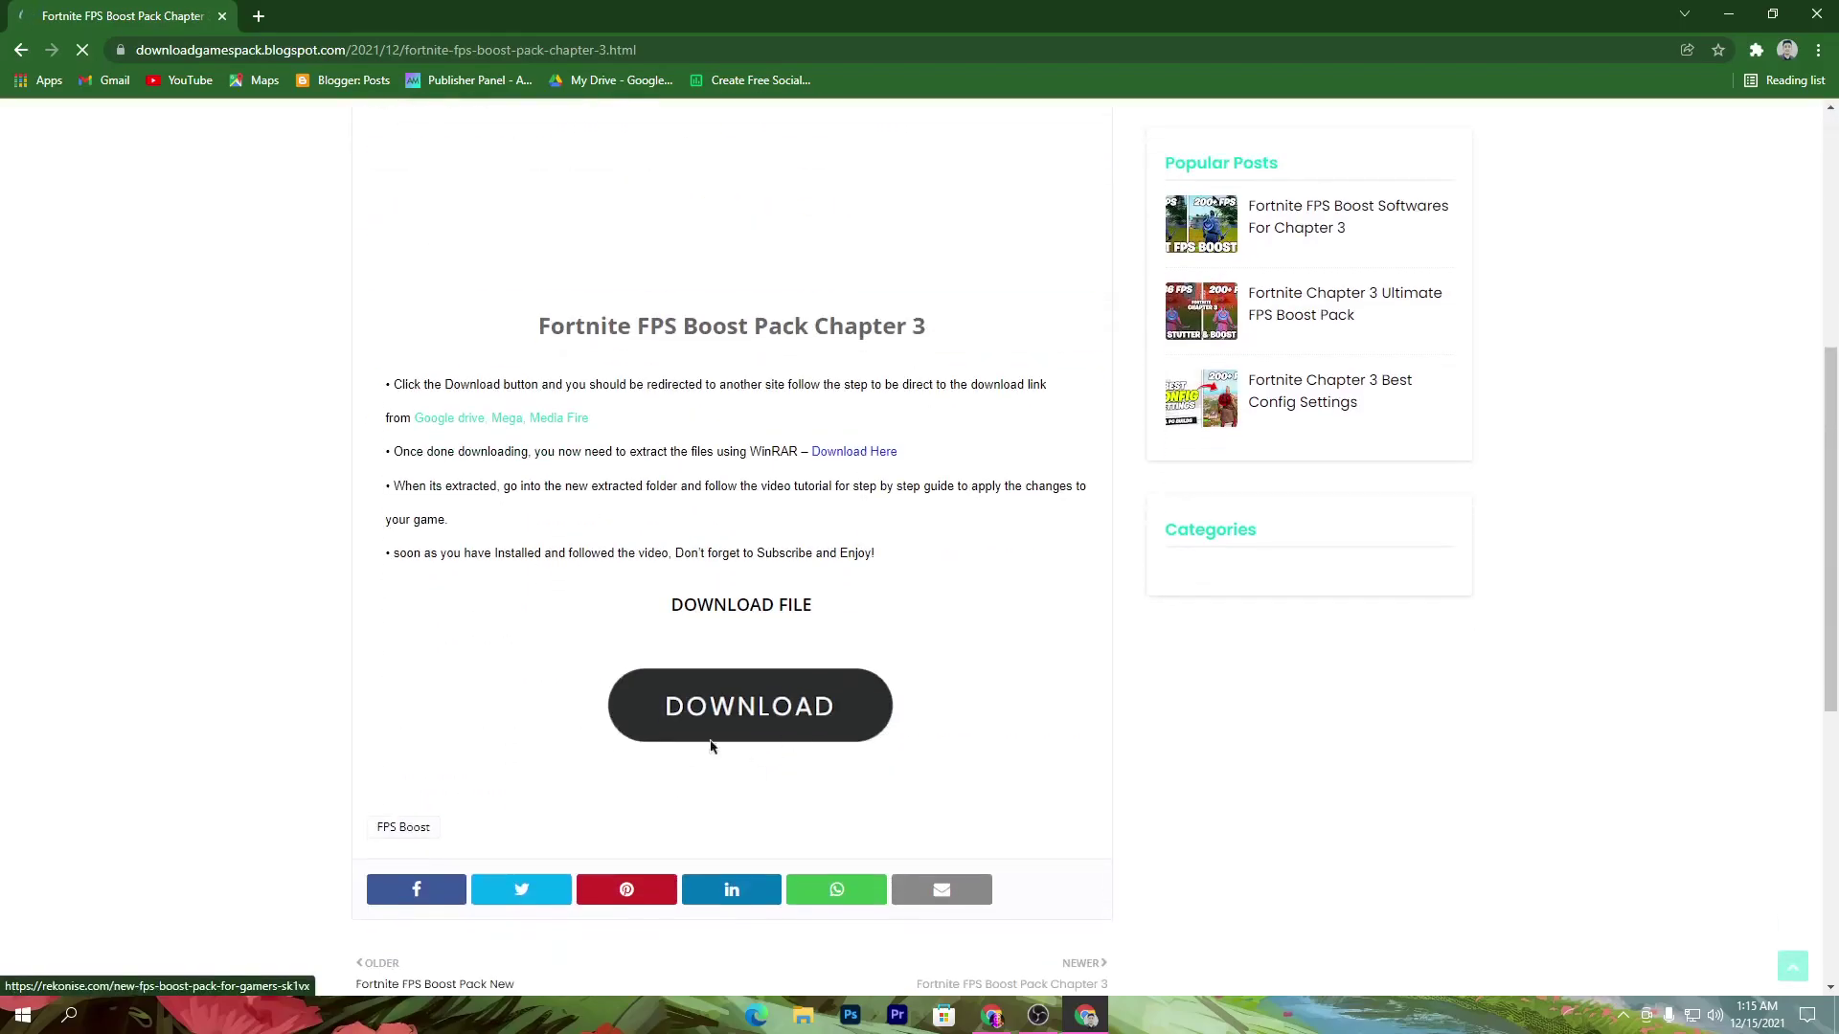
pyautogui.click(792, 722)
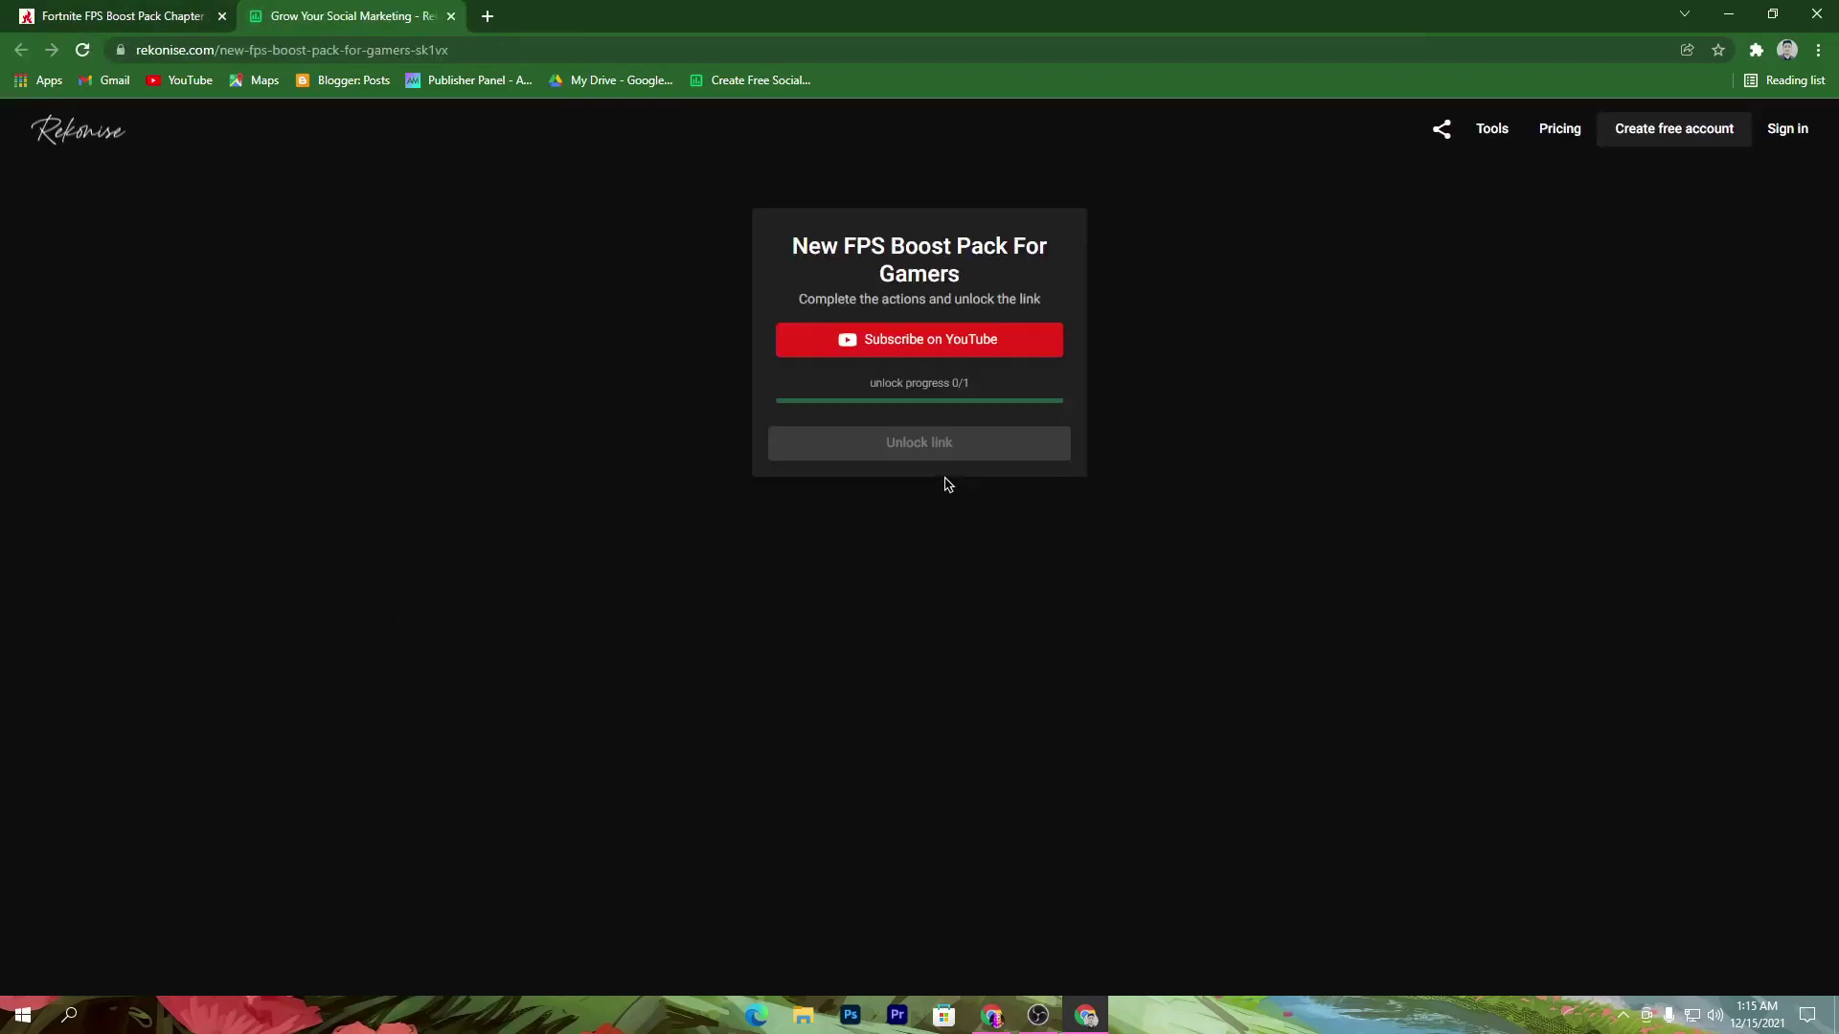
# Unlock the pack's link through the YouTube subscribe action and download Fortnite FPS Drops Fix Pack 2021.rar from Google Drive.
pyautogui.click(962, 345)
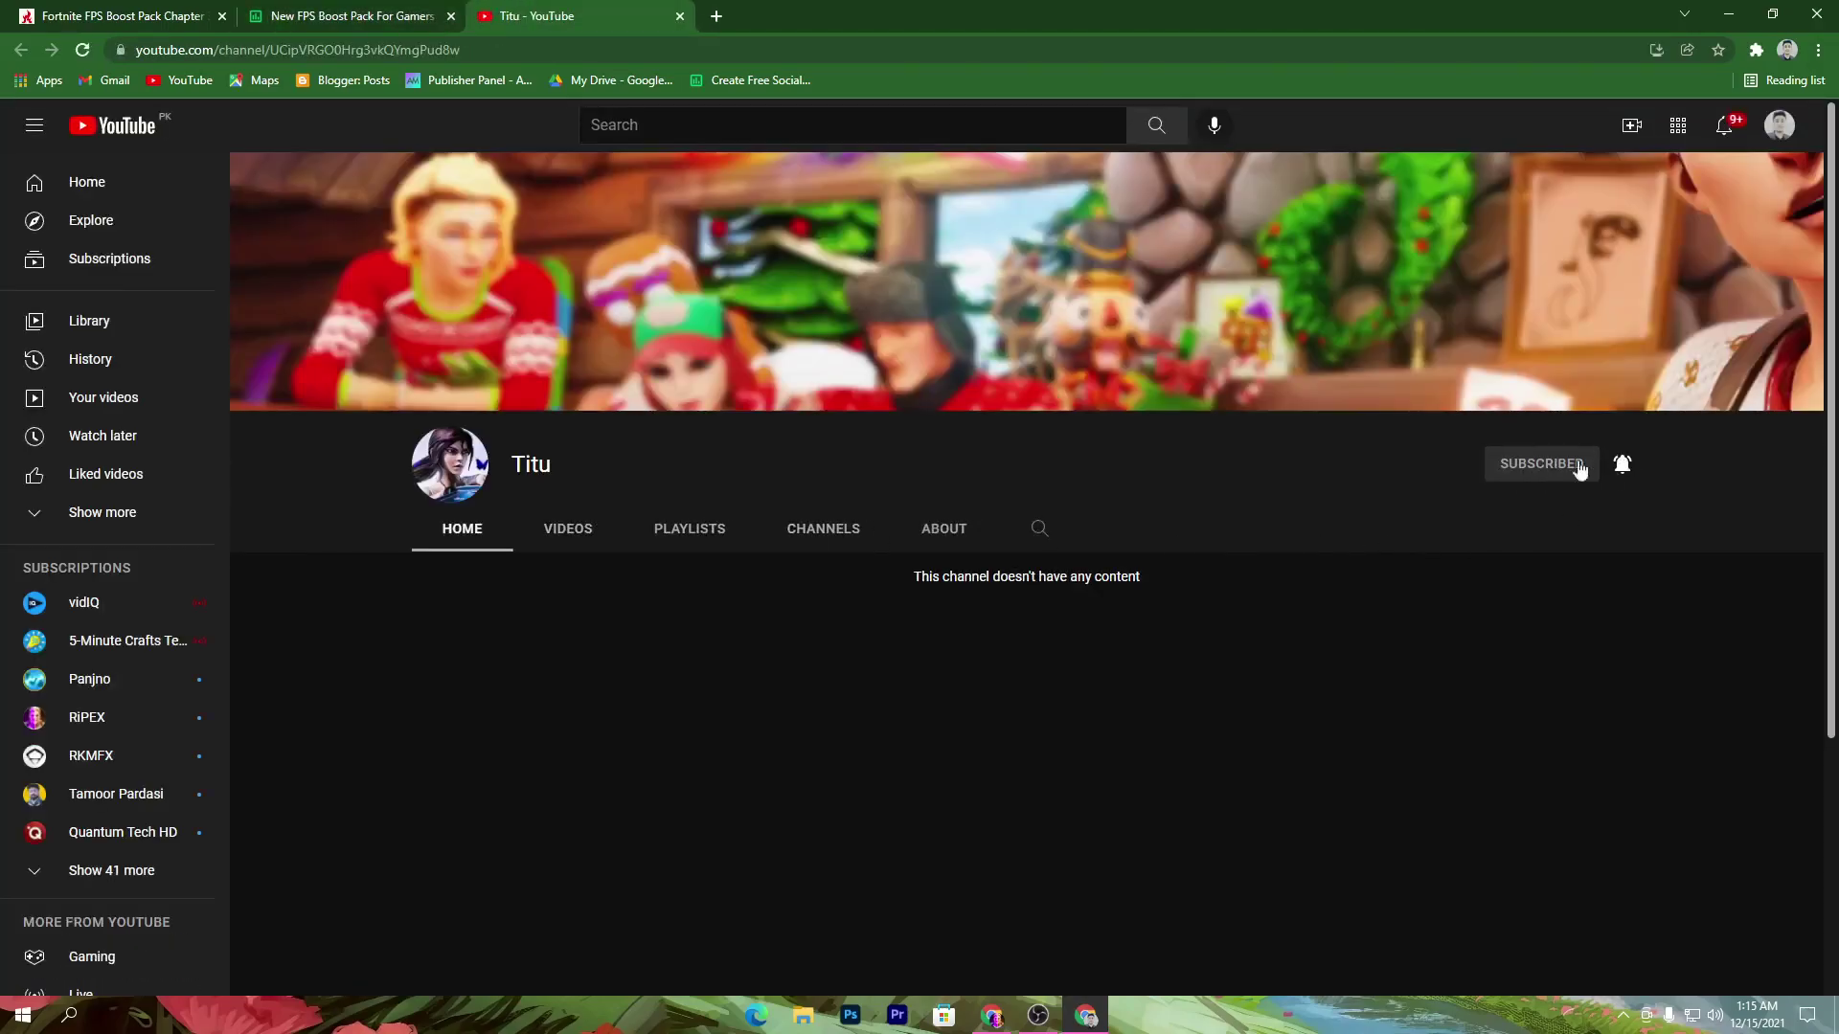
pyautogui.click(342, 12)
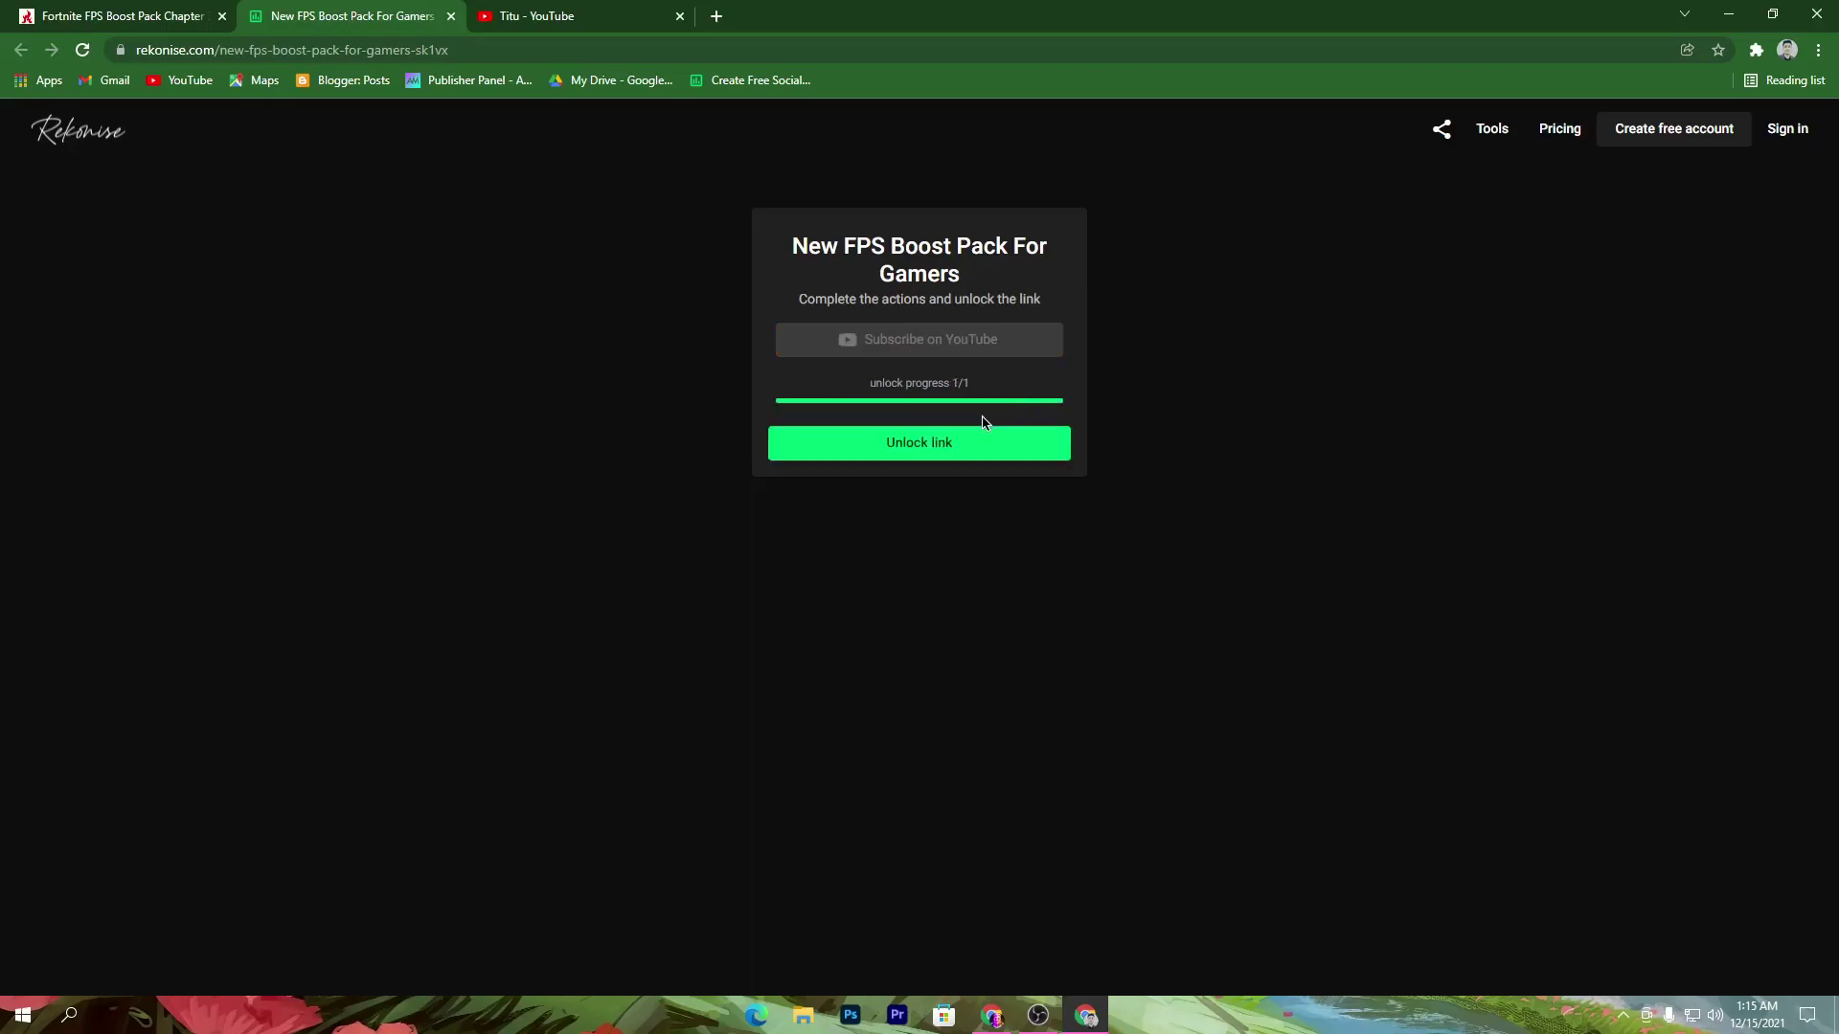
pyautogui.click(866, 446)
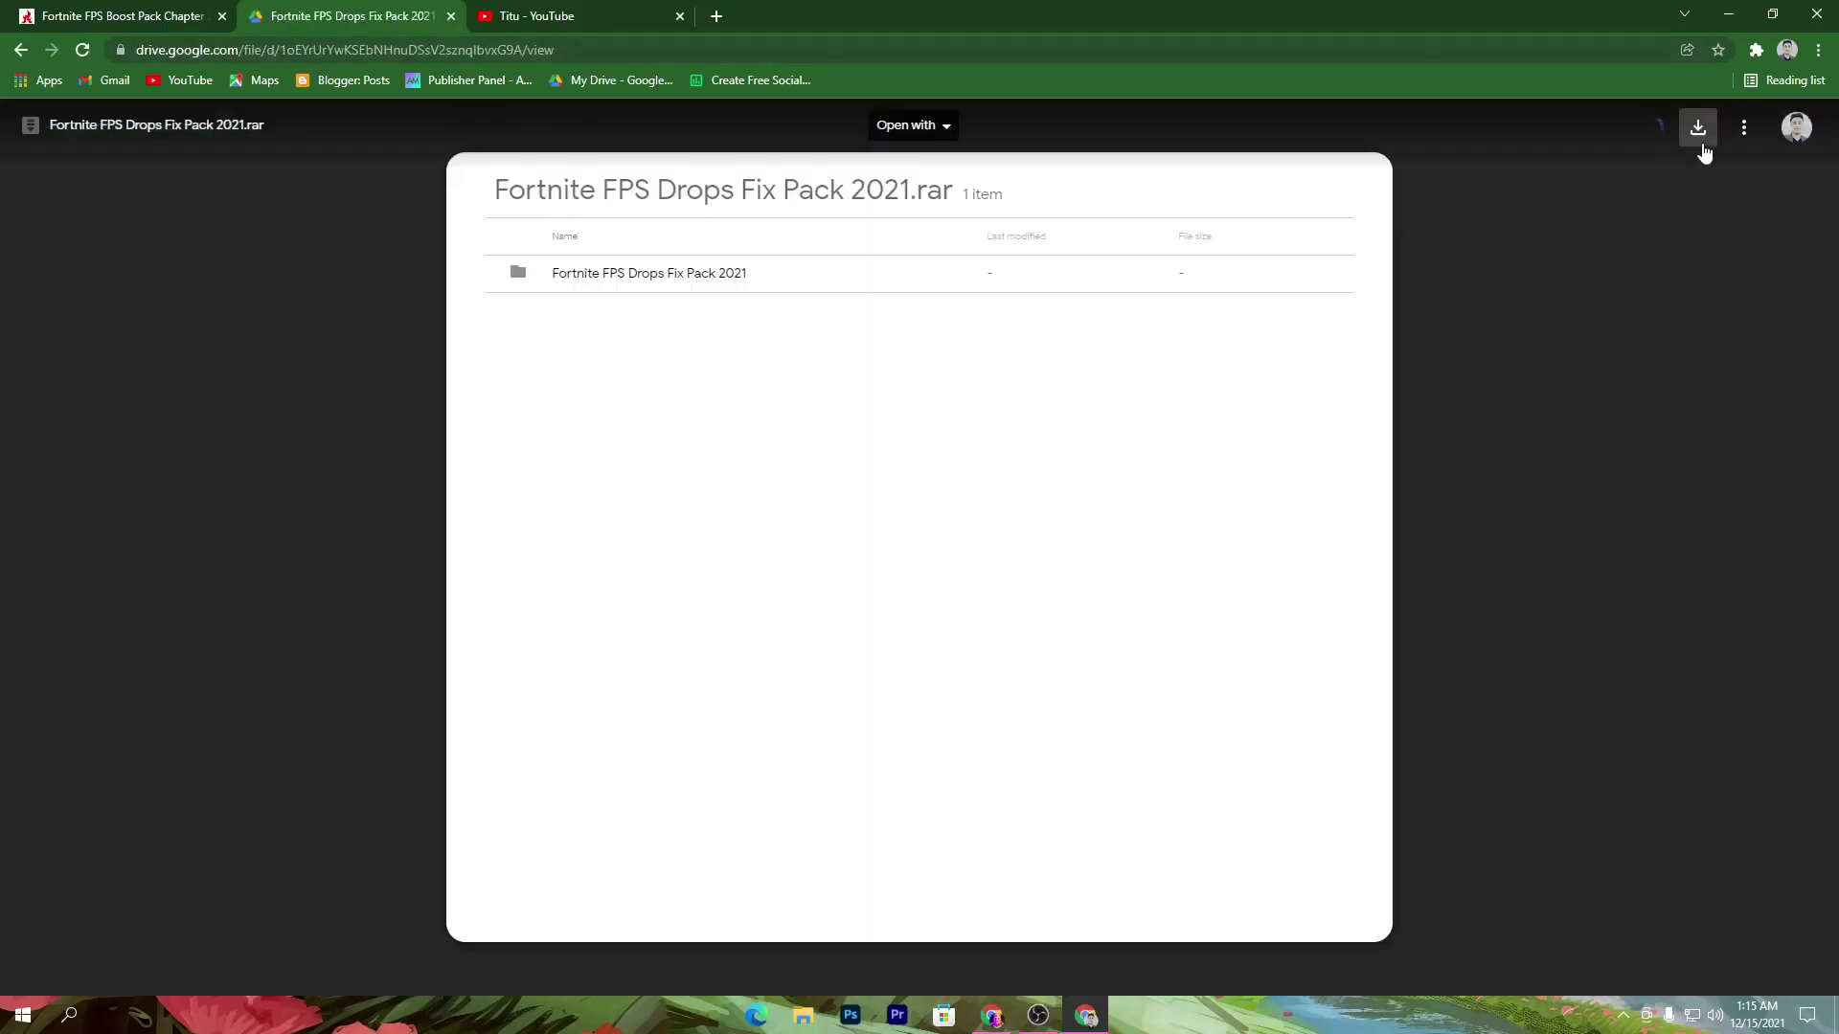
pyautogui.click(1688, 136)
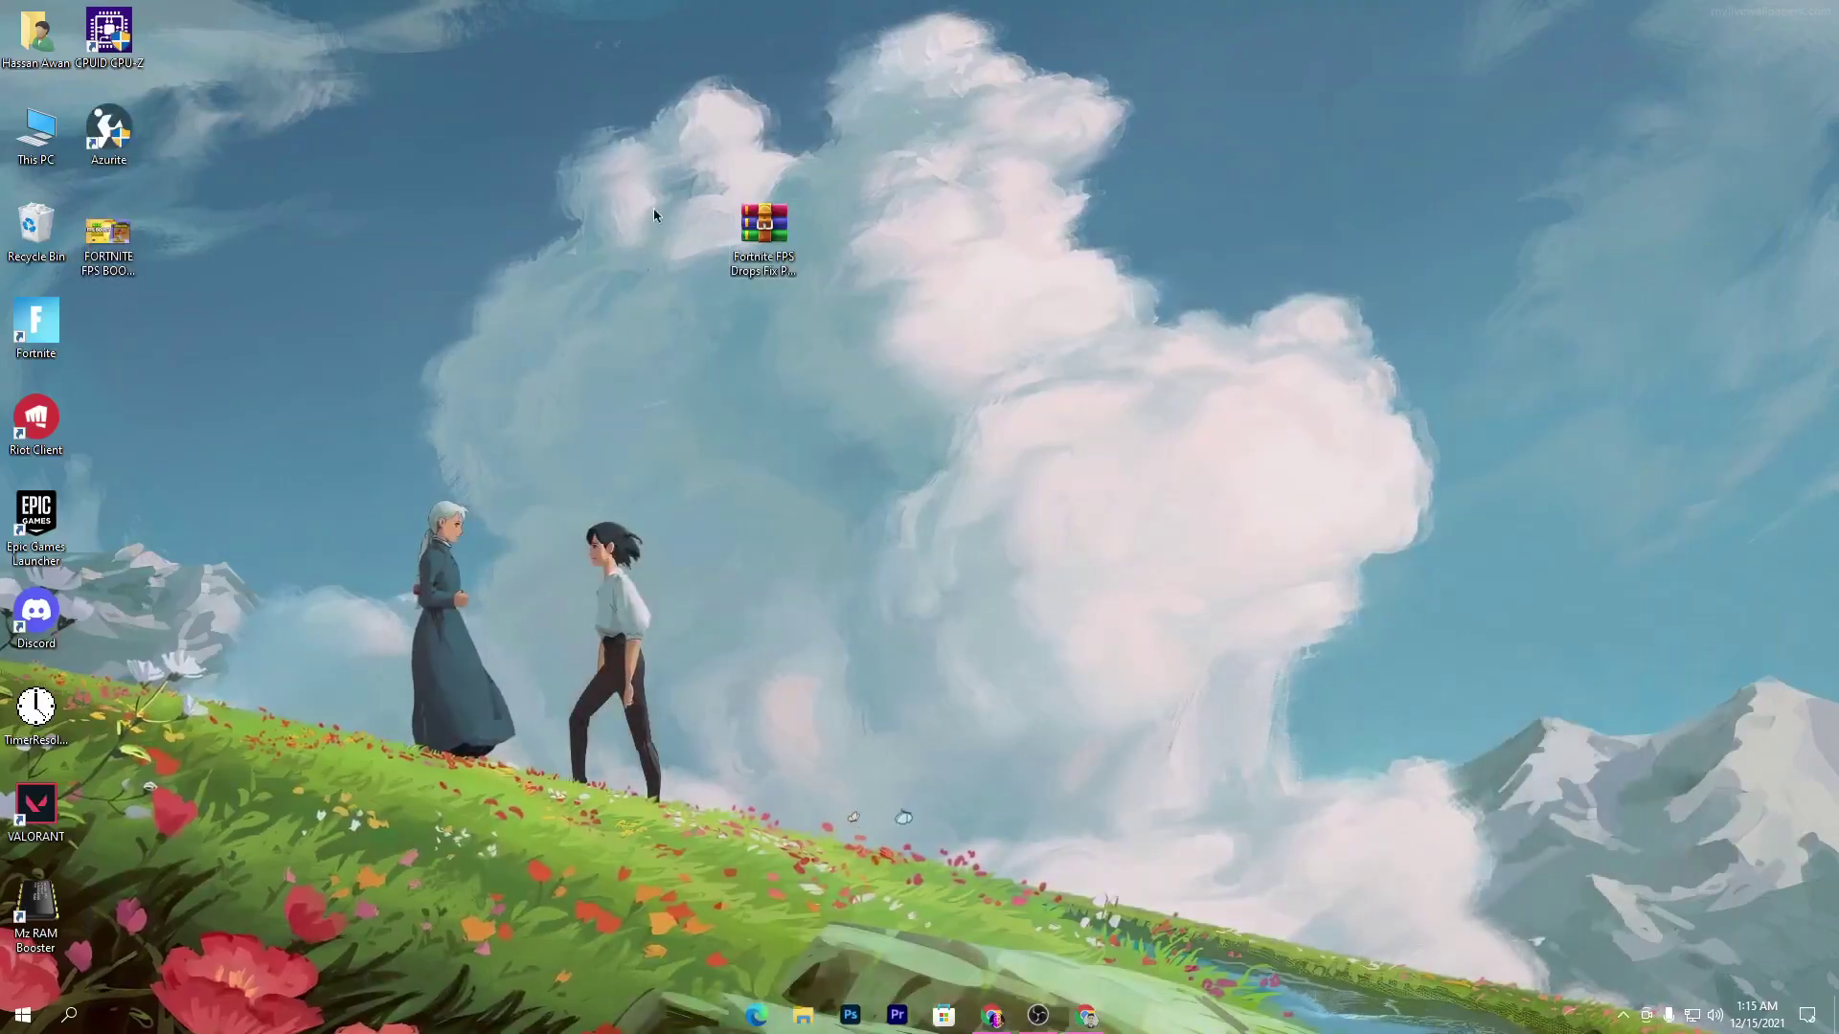
# Extract the Fortnite FPS Drops Fix Pack 2021 folder from its WinRAR archive onto the desktop and close WinRAR.
pyautogui.doubleClick(763, 225)
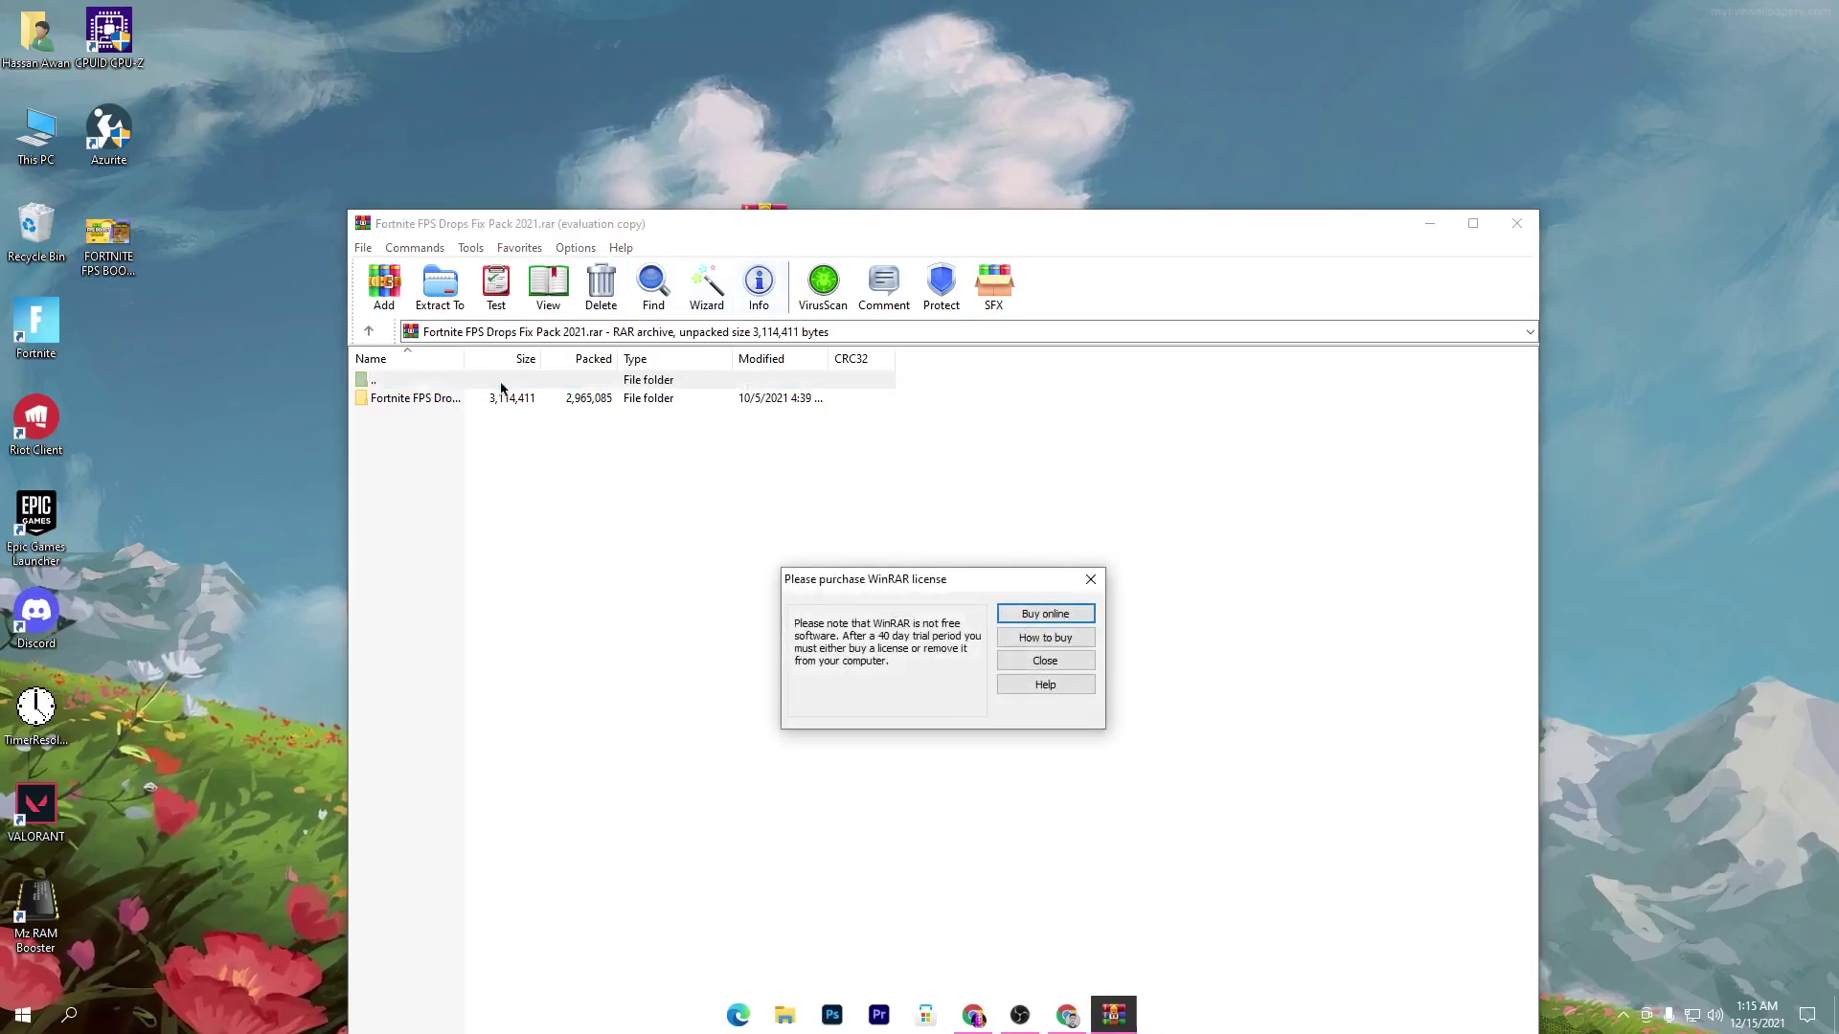
pyautogui.click(1090, 579)
pyautogui.moveTo(406, 398); pyautogui.dragTo(1116, 176)
pyautogui.hotkey('alt', 'F4')
# Launch ProcessTamerSetup.exe from the Programs folder inside the extracted pack and allow it to make changes.
pyautogui.doubleClick(1116, 172)
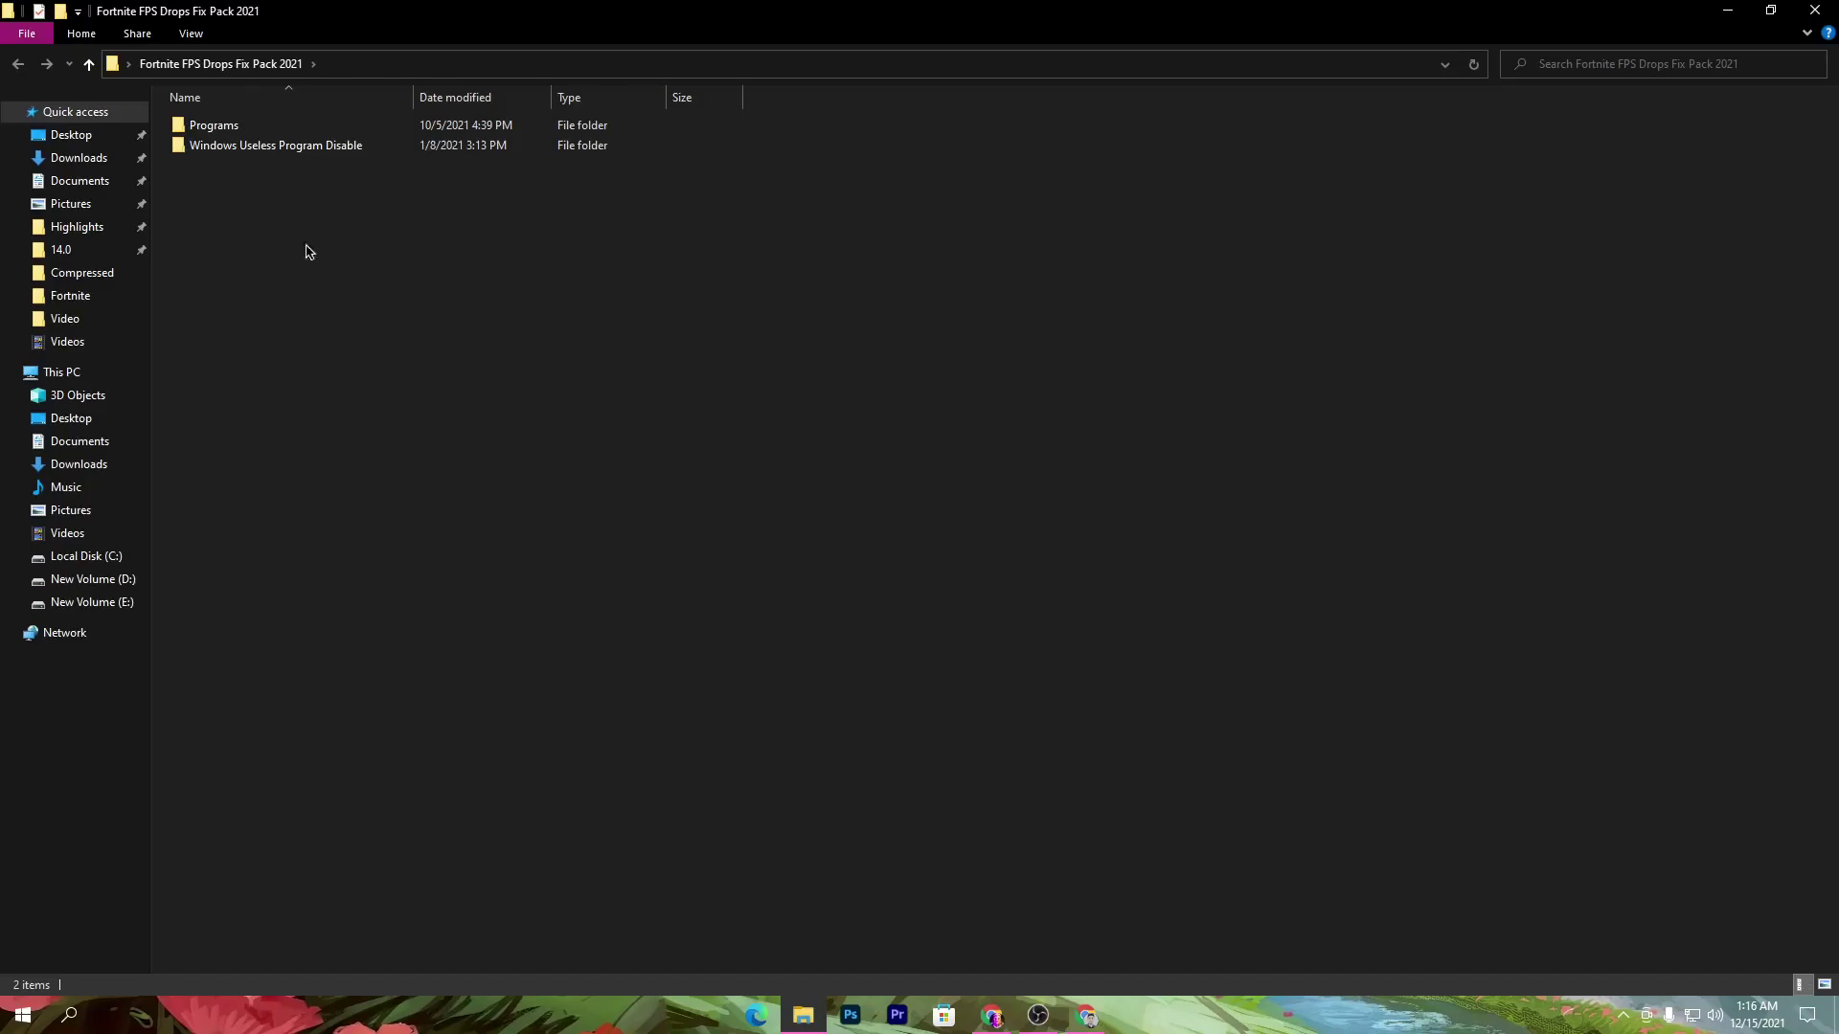
pyautogui.doubleClick(247, 130)
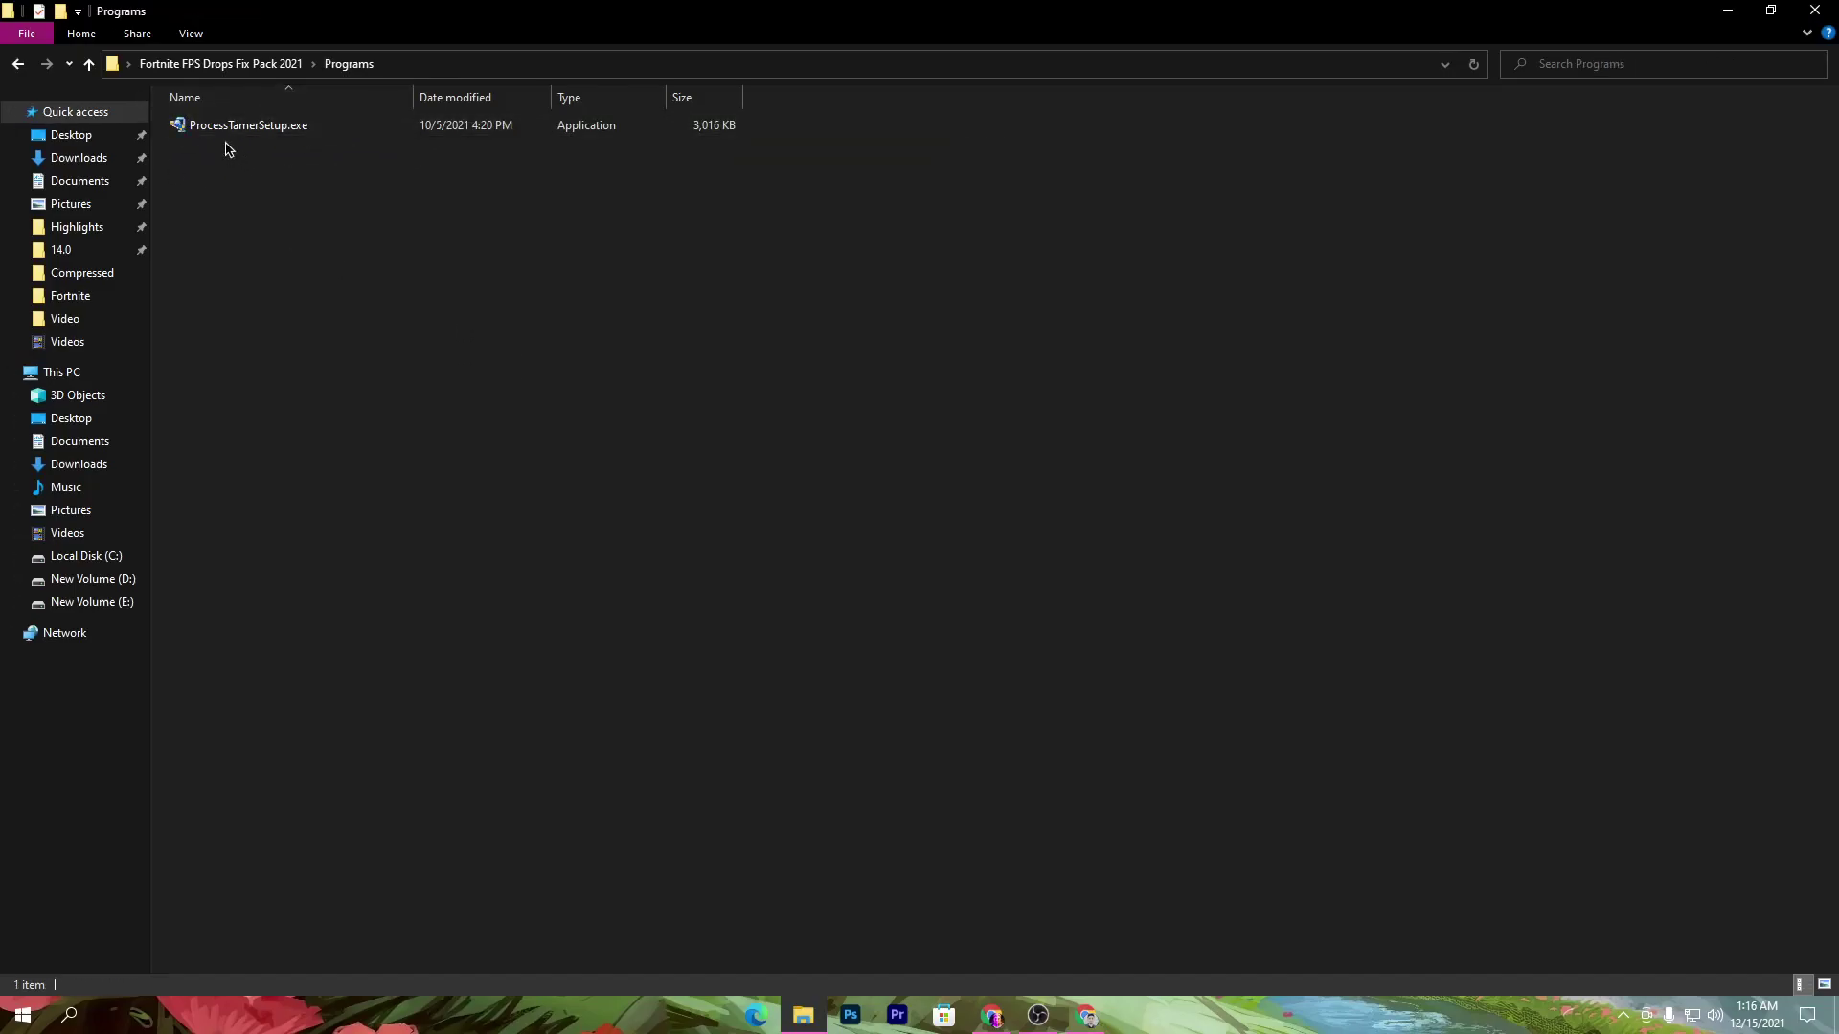
pyautogui.doubleClick(251, 124)
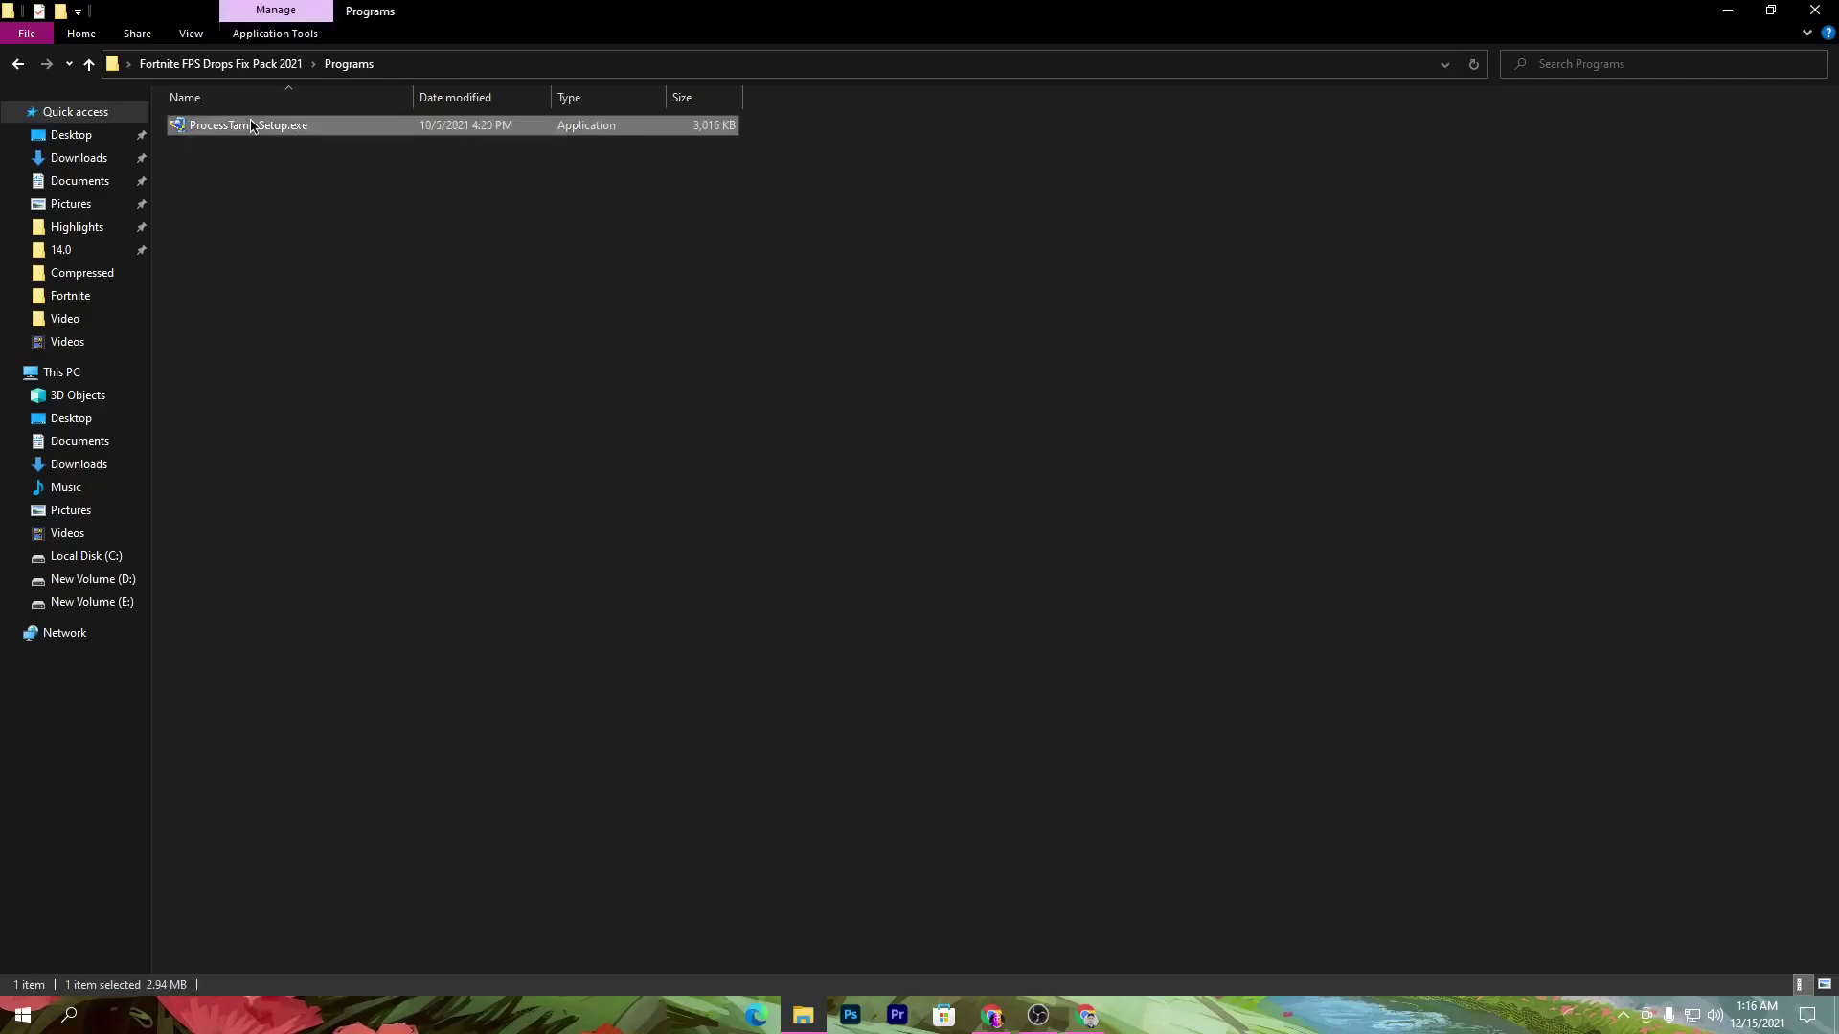
pyautogui.click(794, 663)
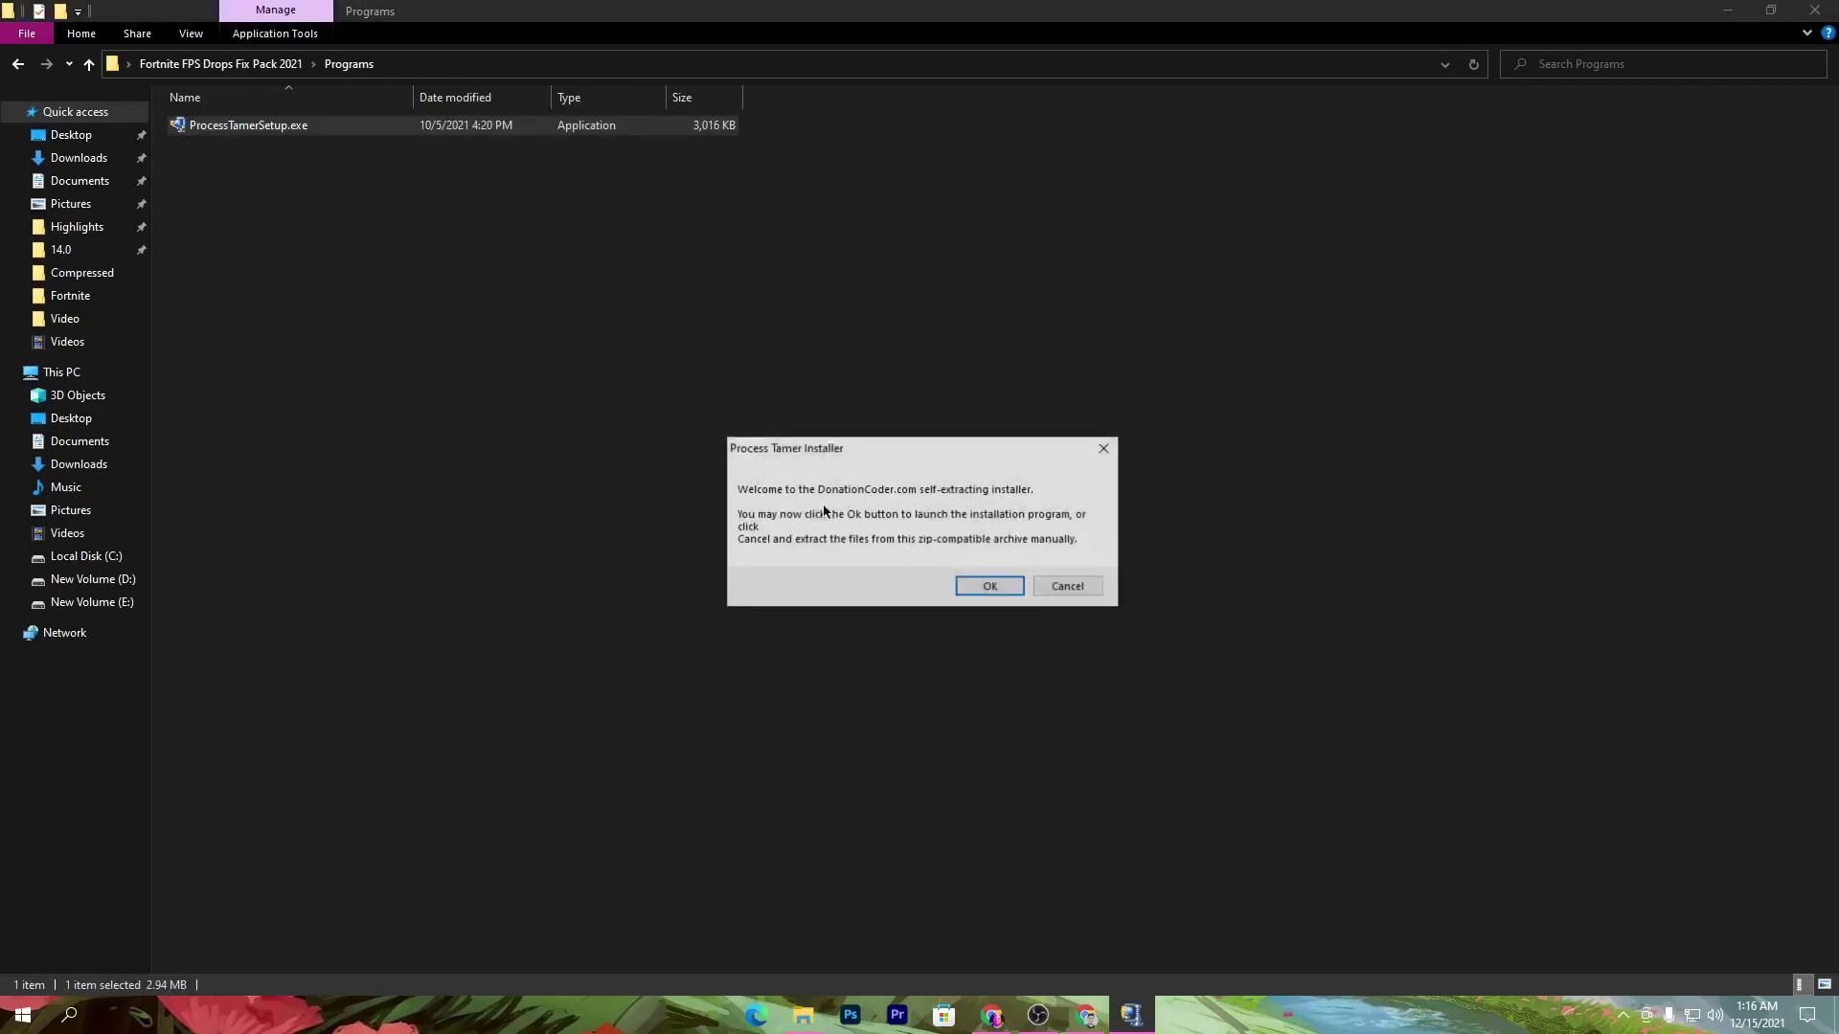
# Install Process Tamer with the default destination and Start Menu folder, and finish the setup wizard.
pyautogui.click(989, 586)
pyautogui.click(1028, 660)
pyautogui.click(1028, 661)
pyautogui.click(1028, 660)
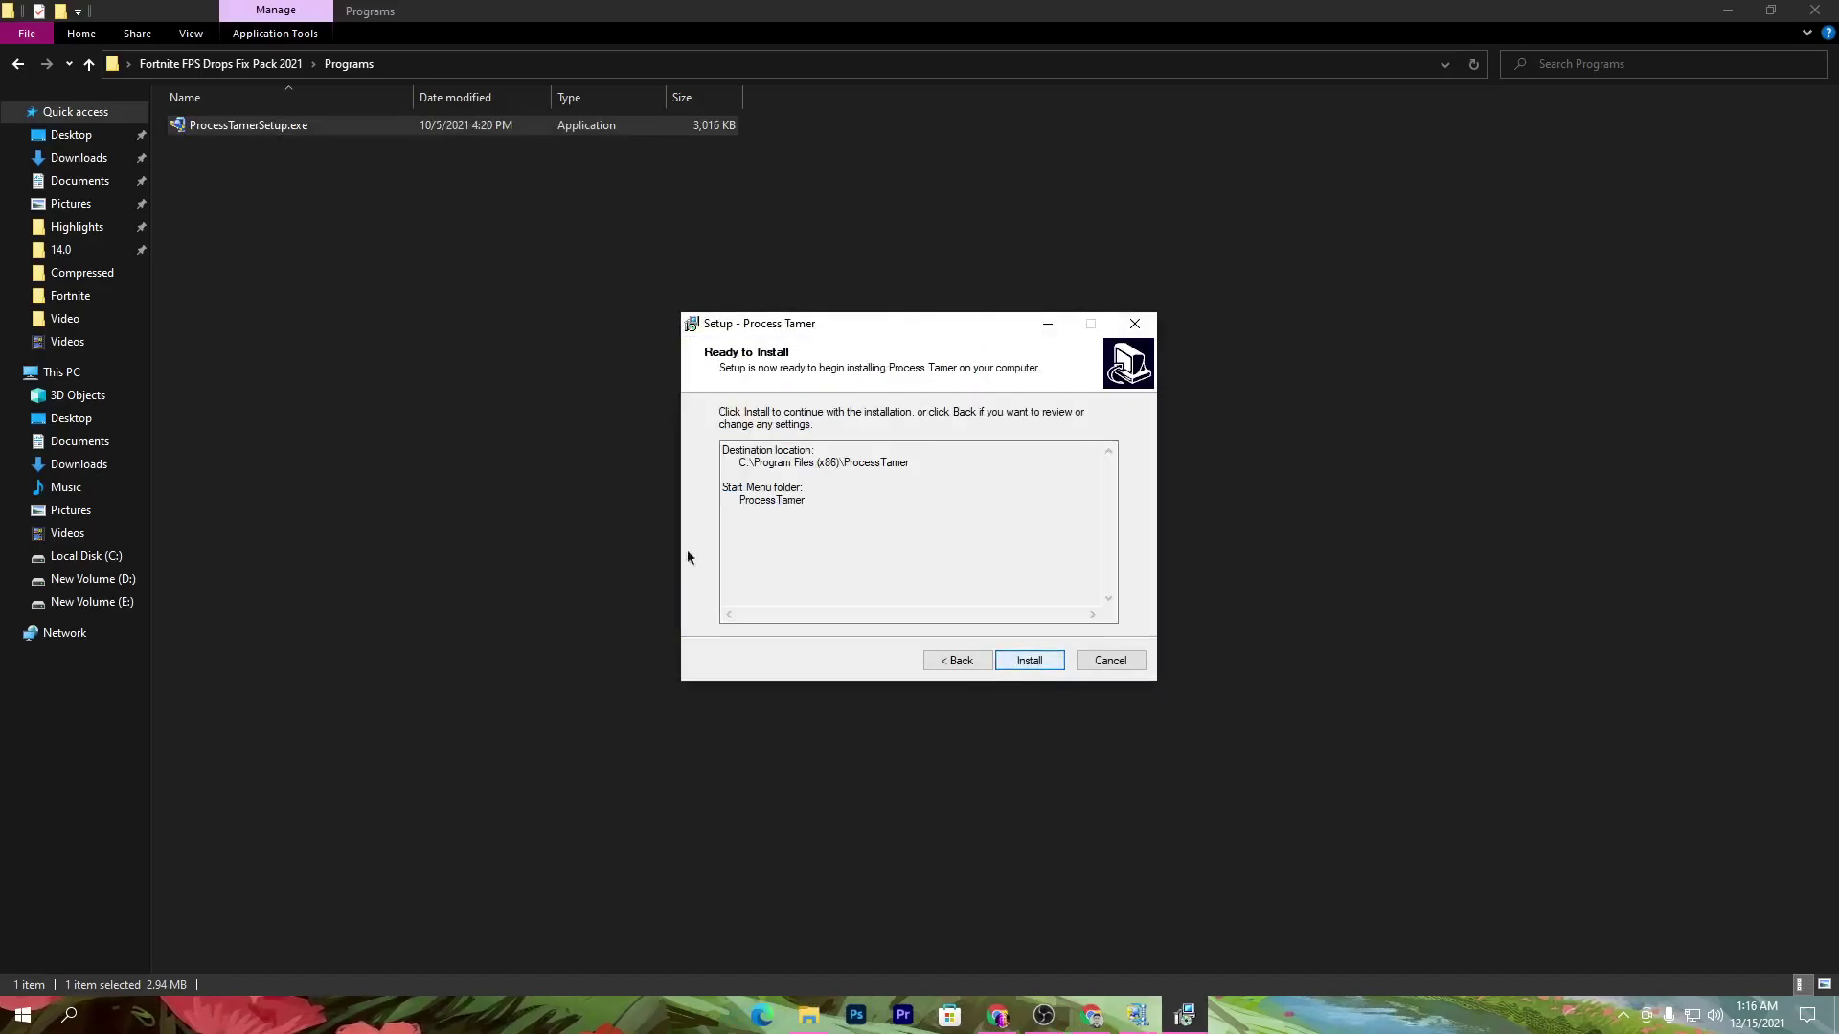
pyautogui.click(1054, 664)
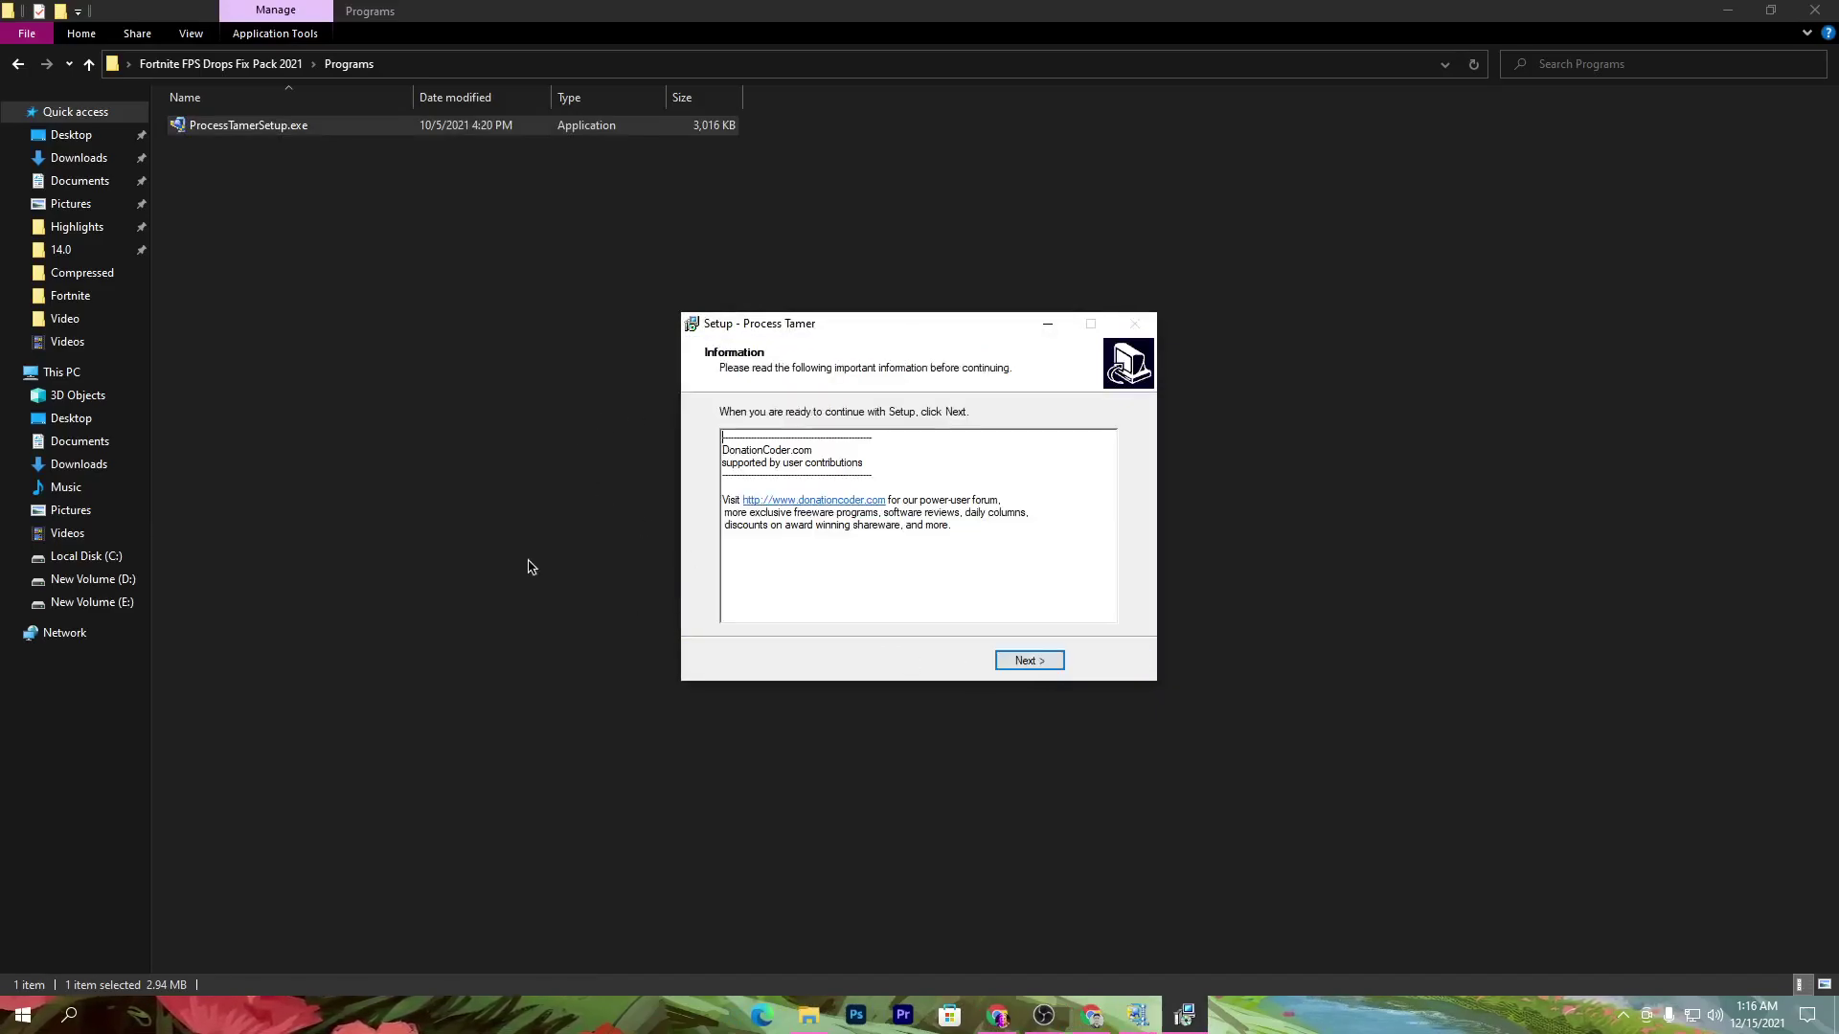
pyautogui.click(1032, 663)
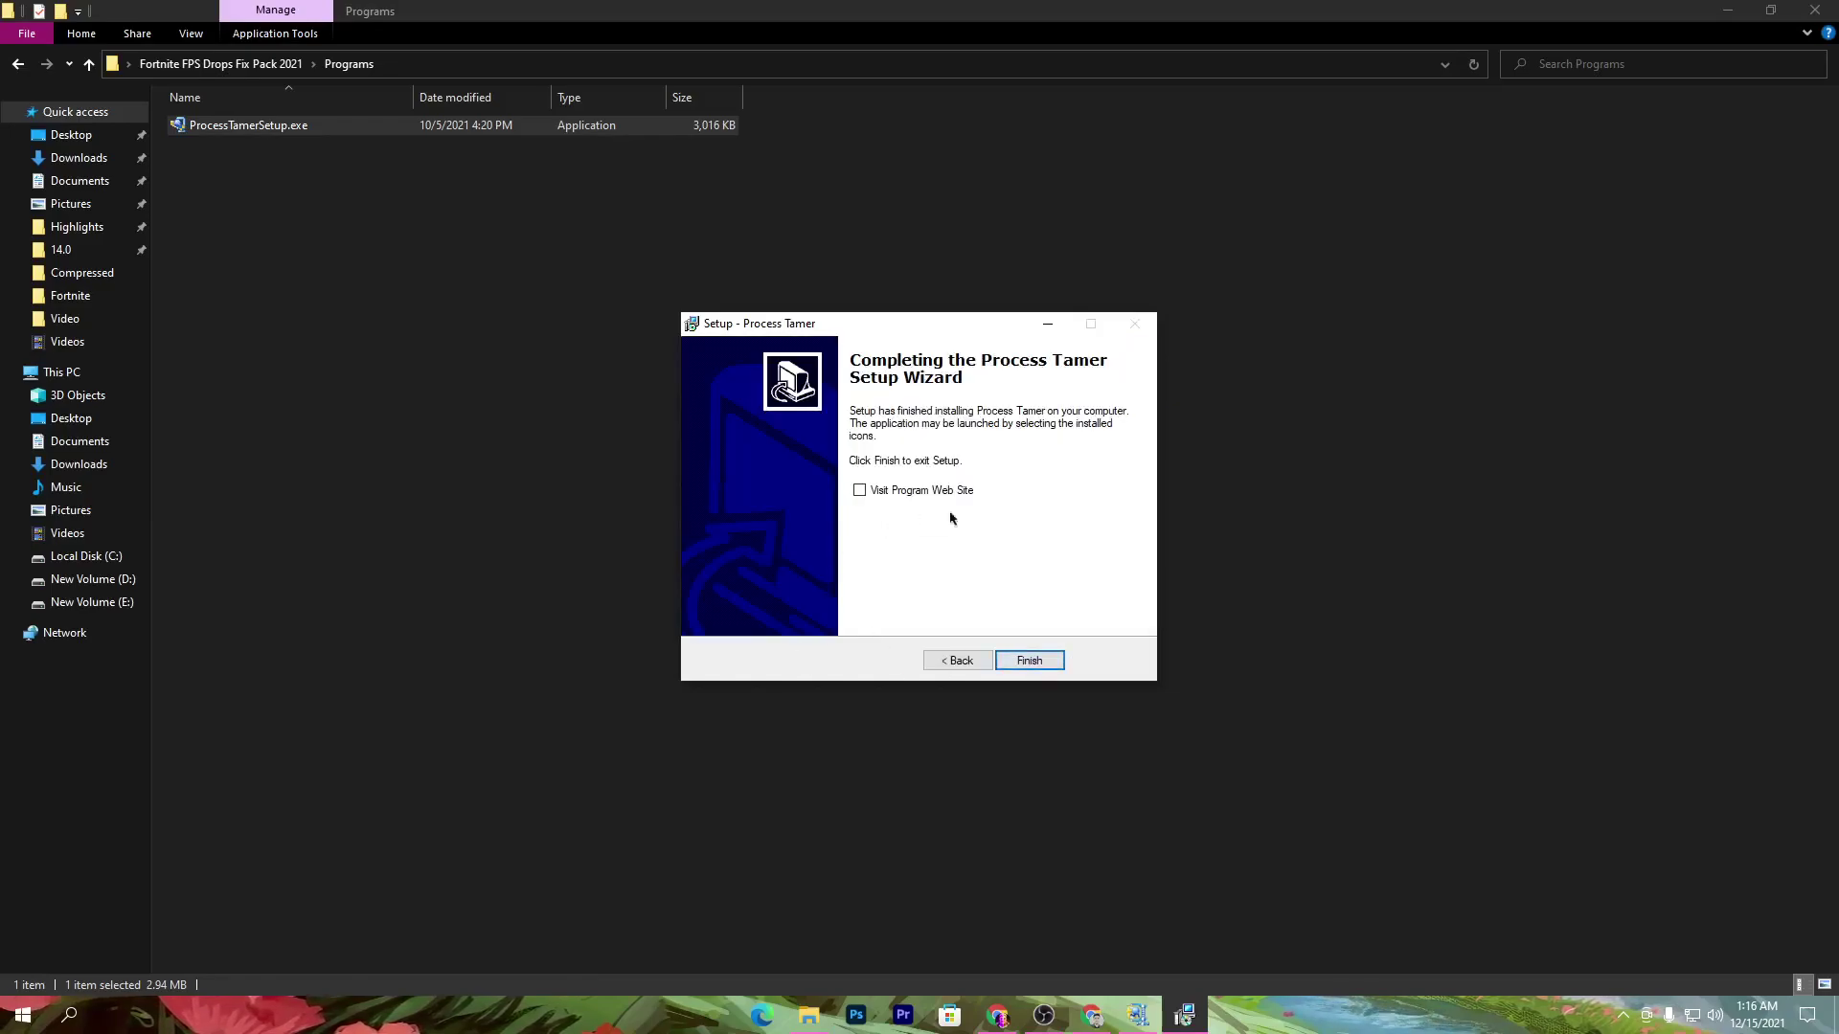
pyautogui.click(1028, 661)
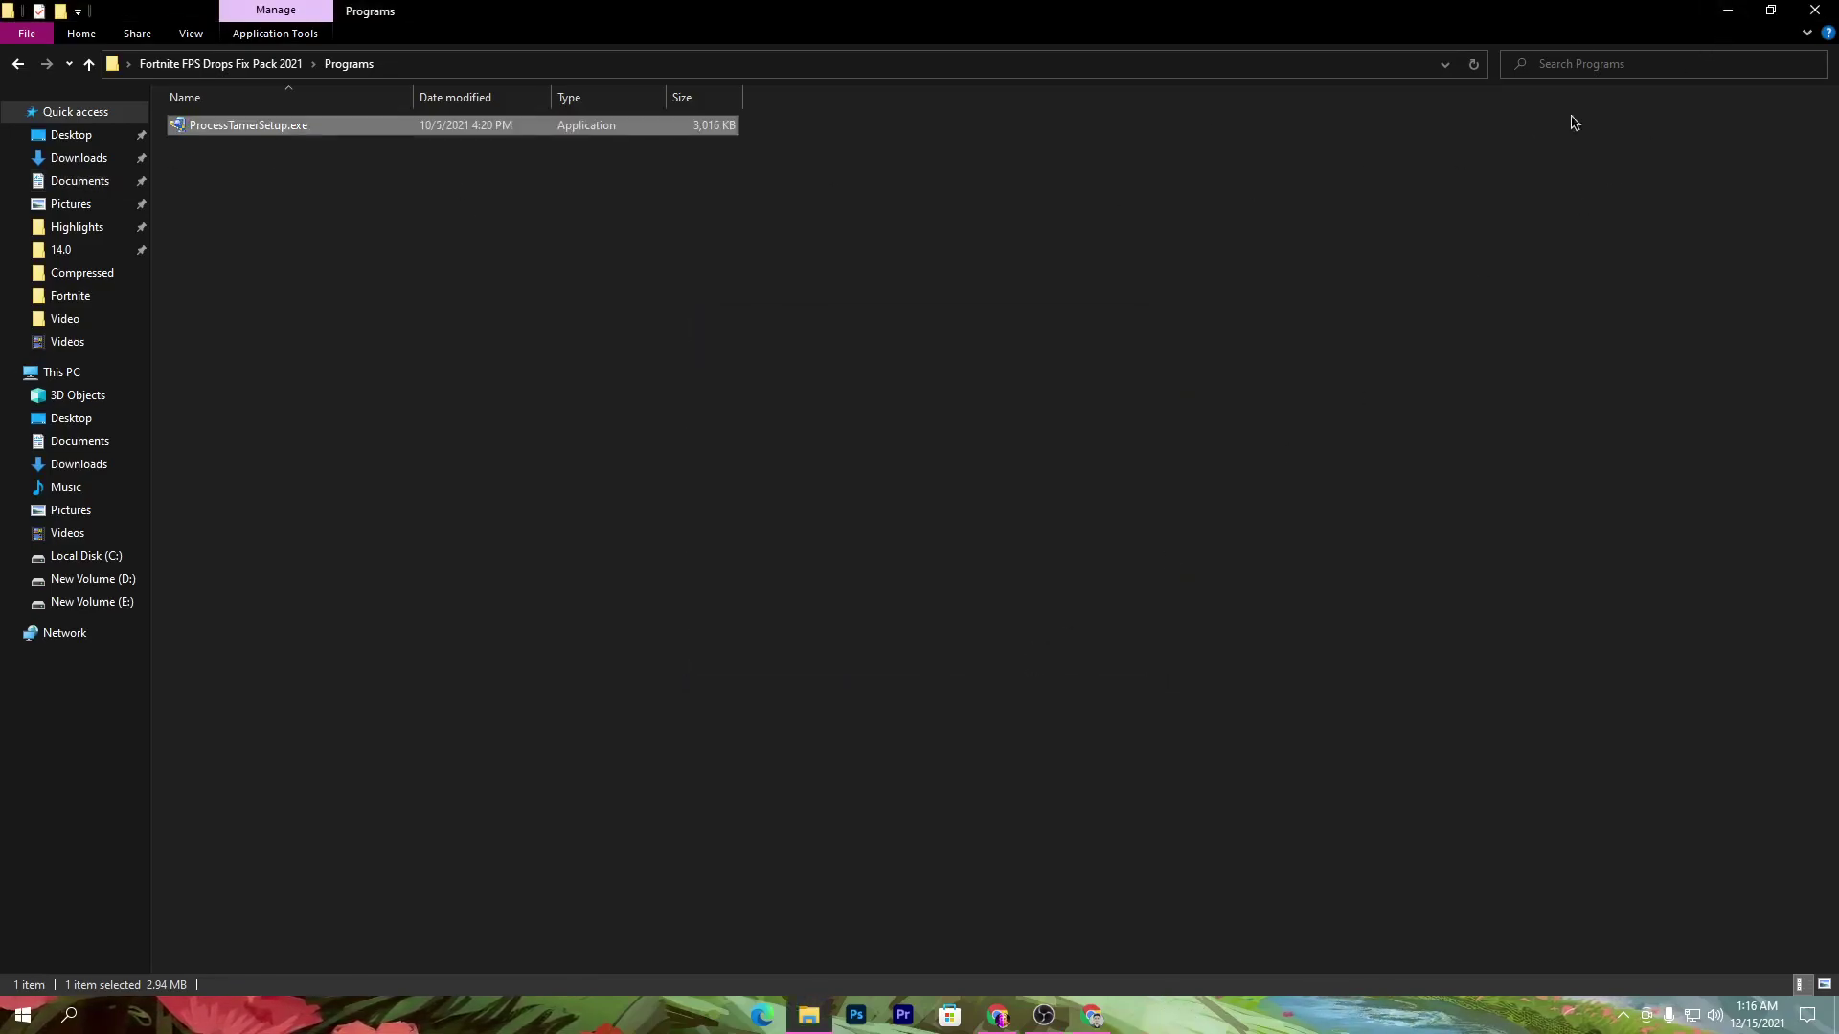
# Search Windows for "process", run ProcessTamer as administrator, and dismiss its welcome message.
pyautogui.click(1628, 1019)
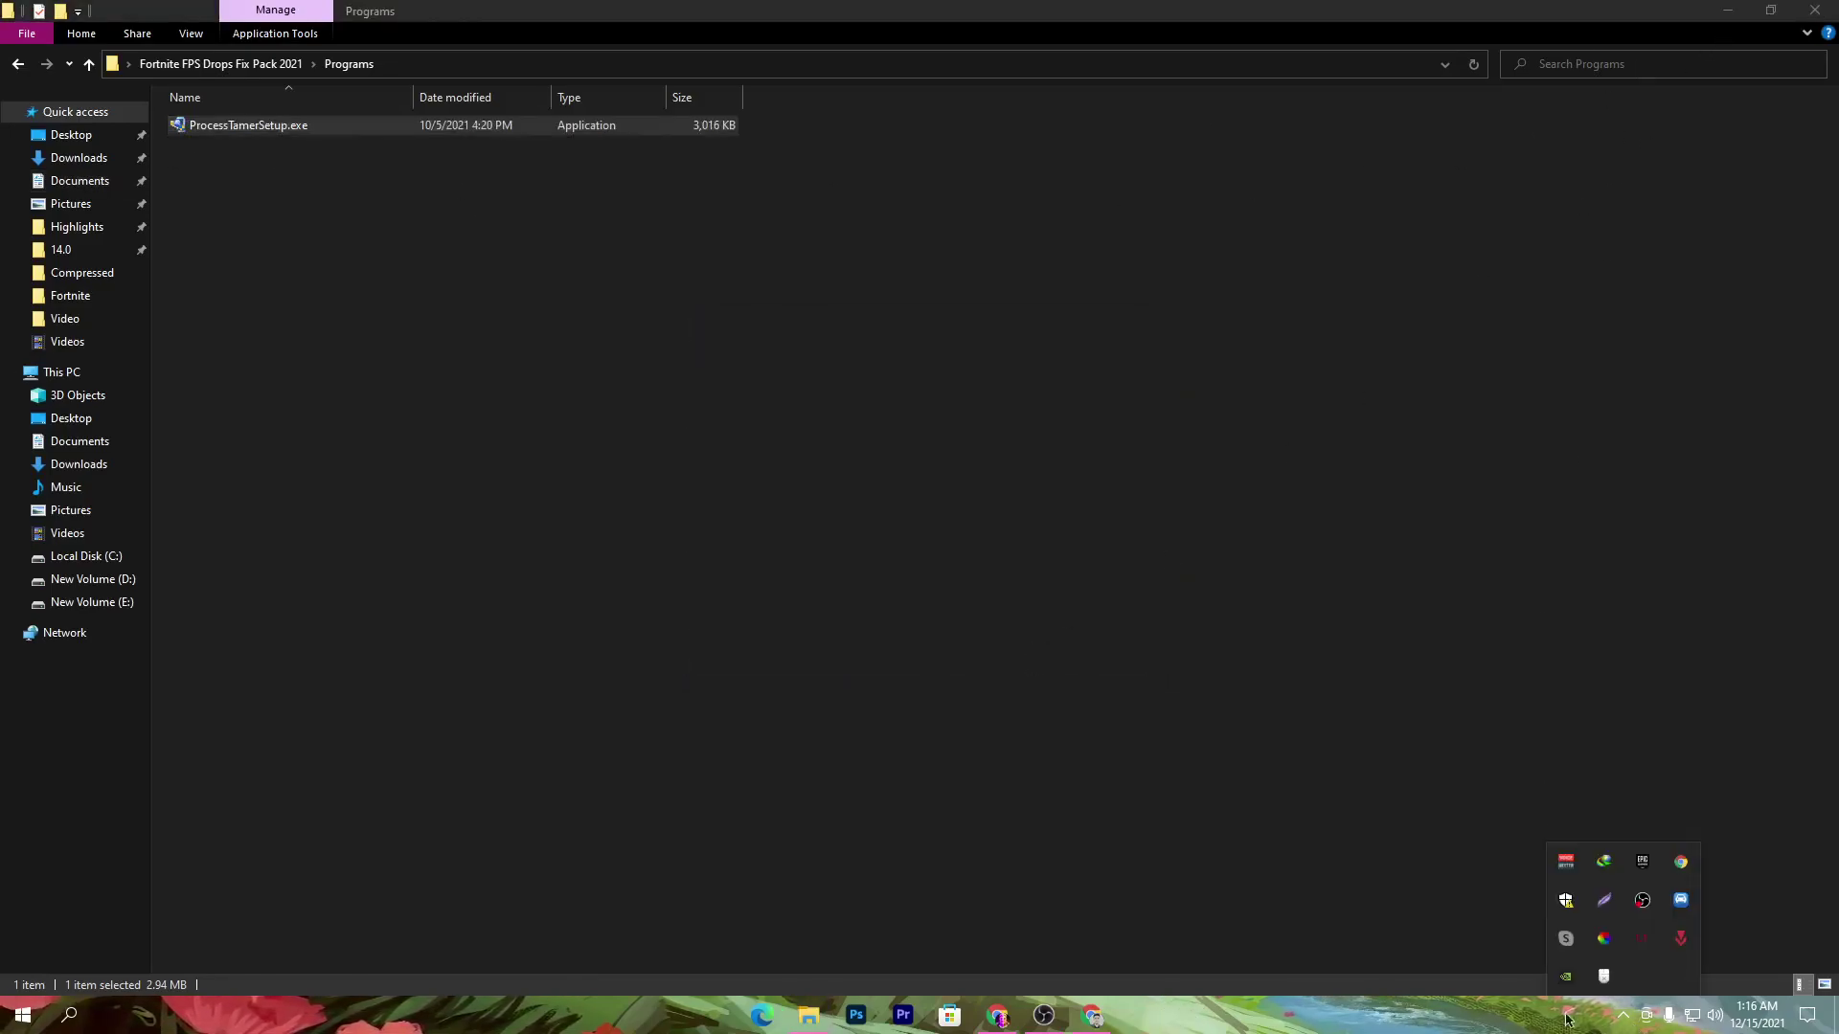
pyautogui.press('super')
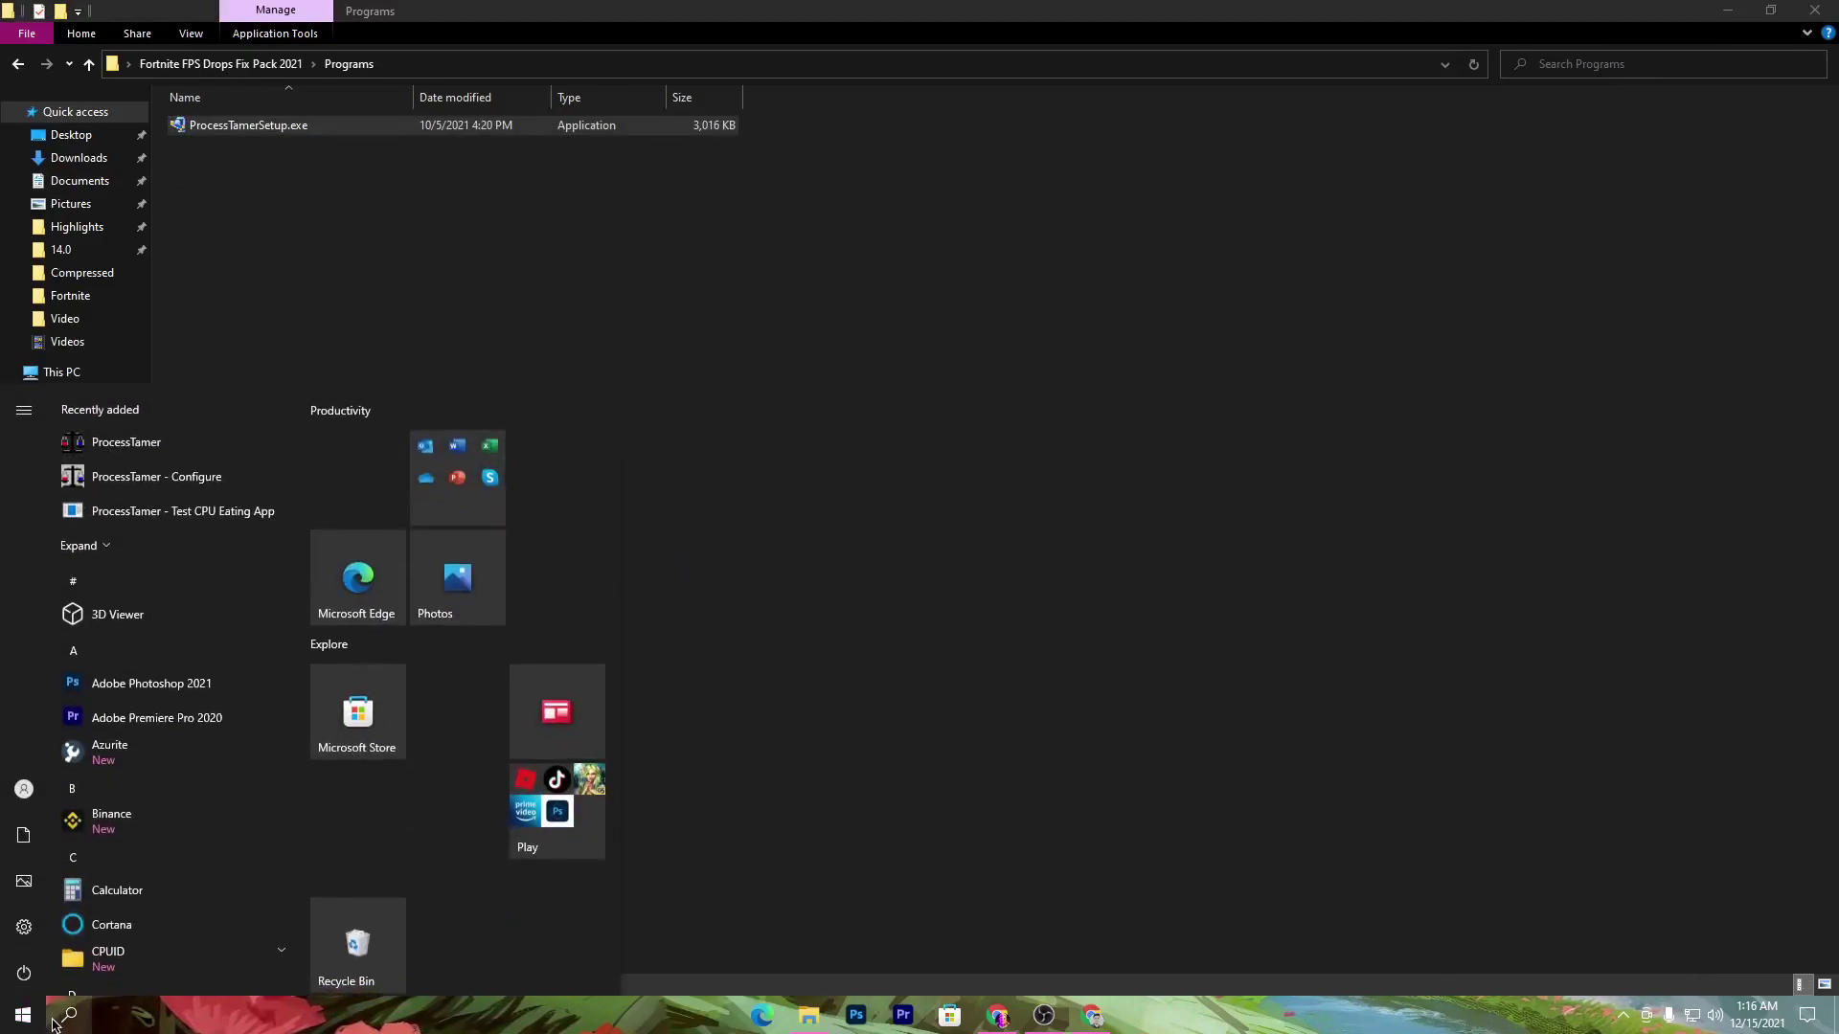
pyautogui.click(55, 1022)
pyautogui.write('pr')
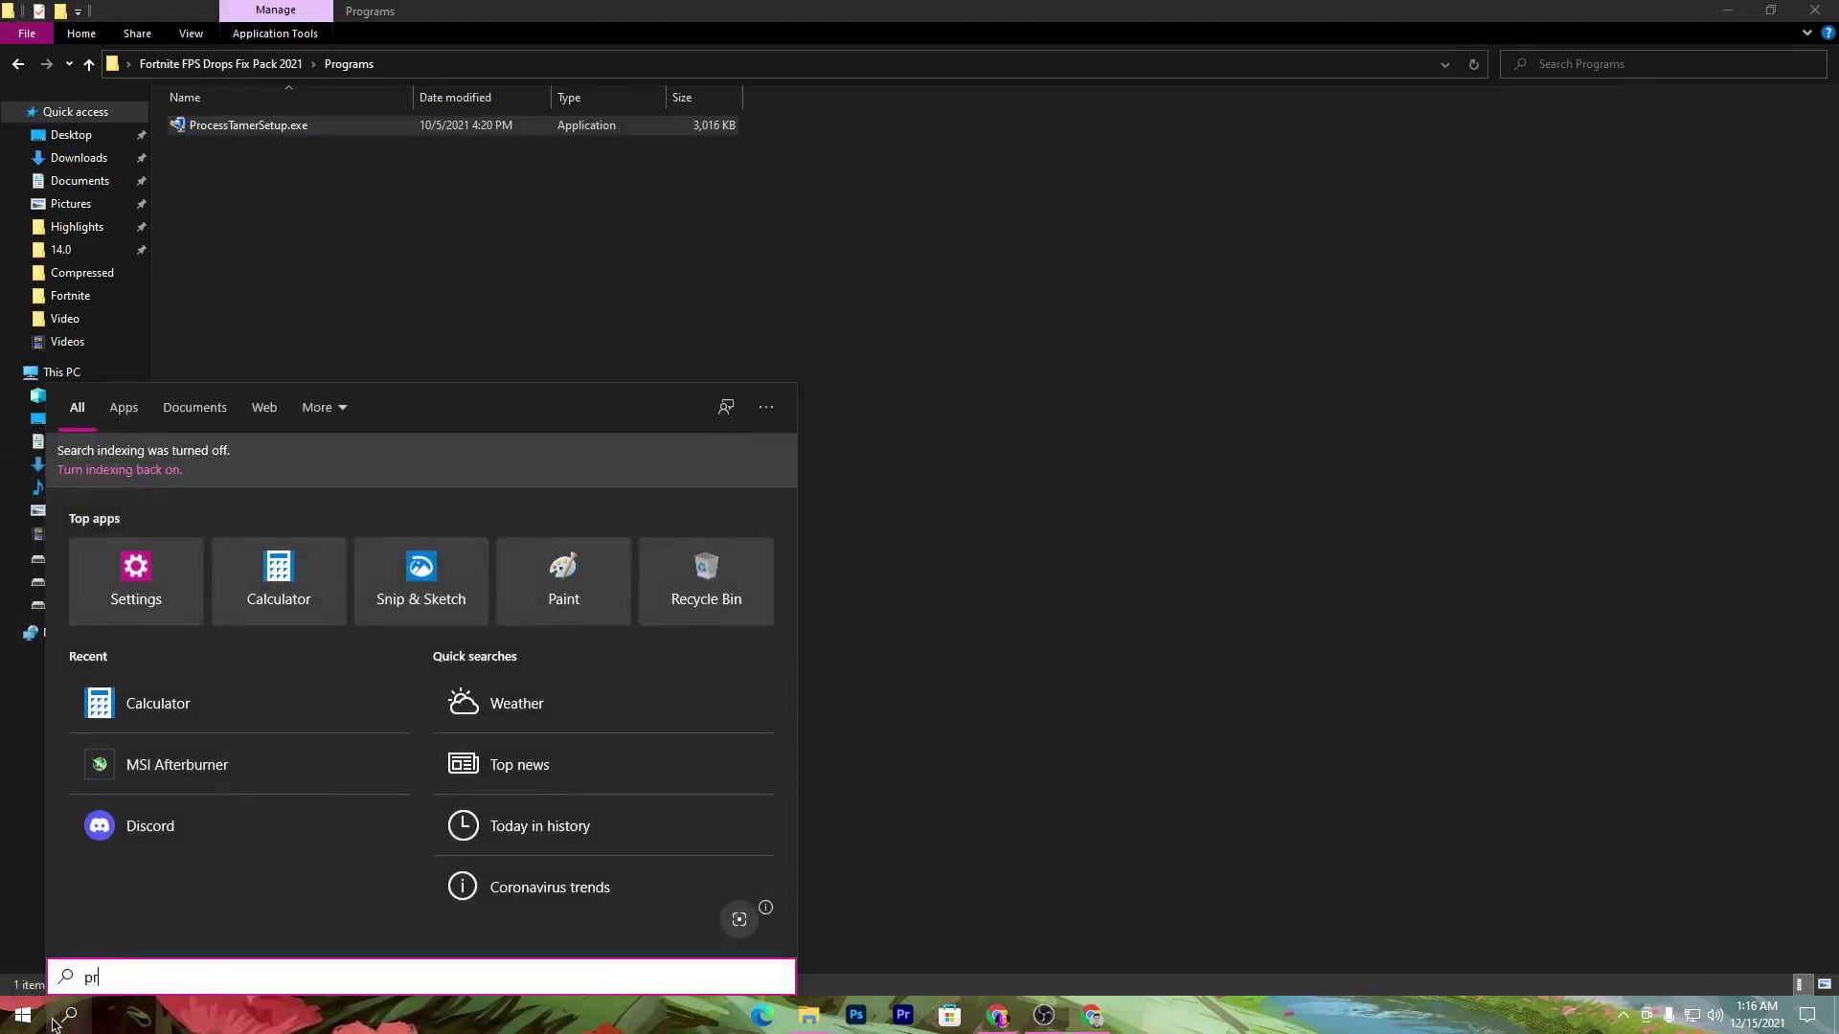
pyautogui.write('ocess')
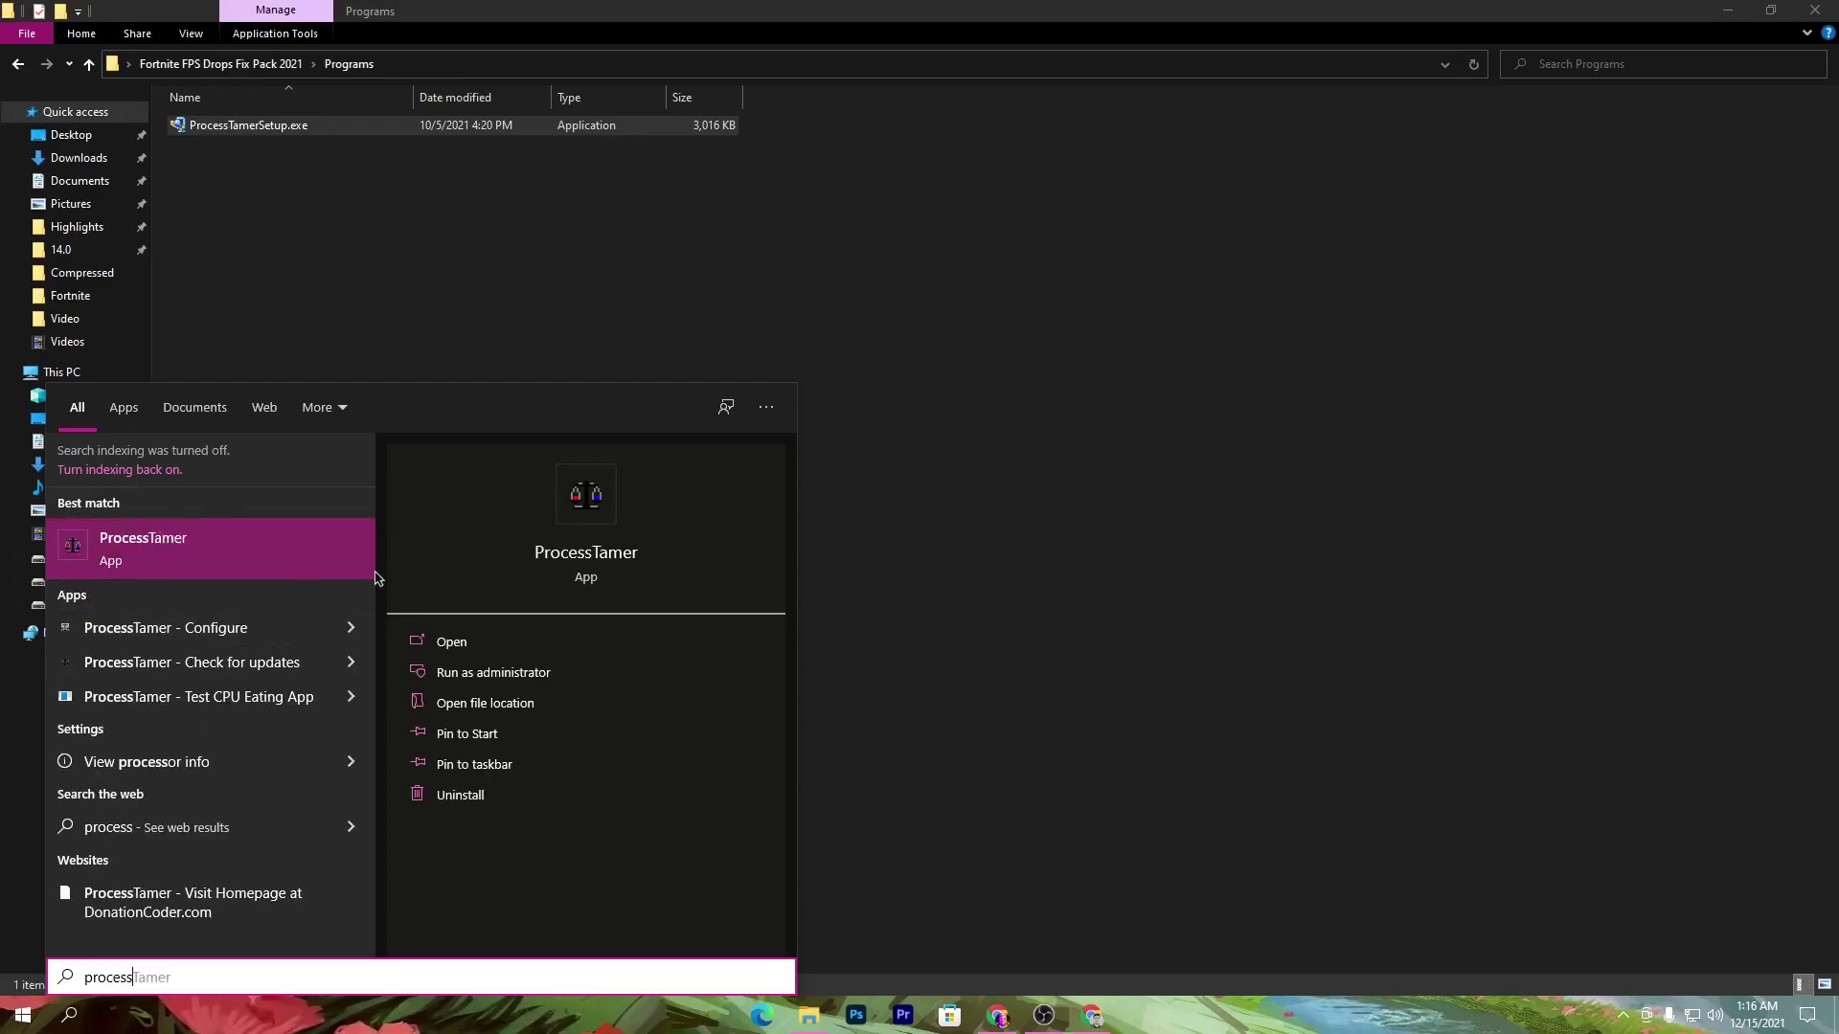
pyautogui.click(493, 680)
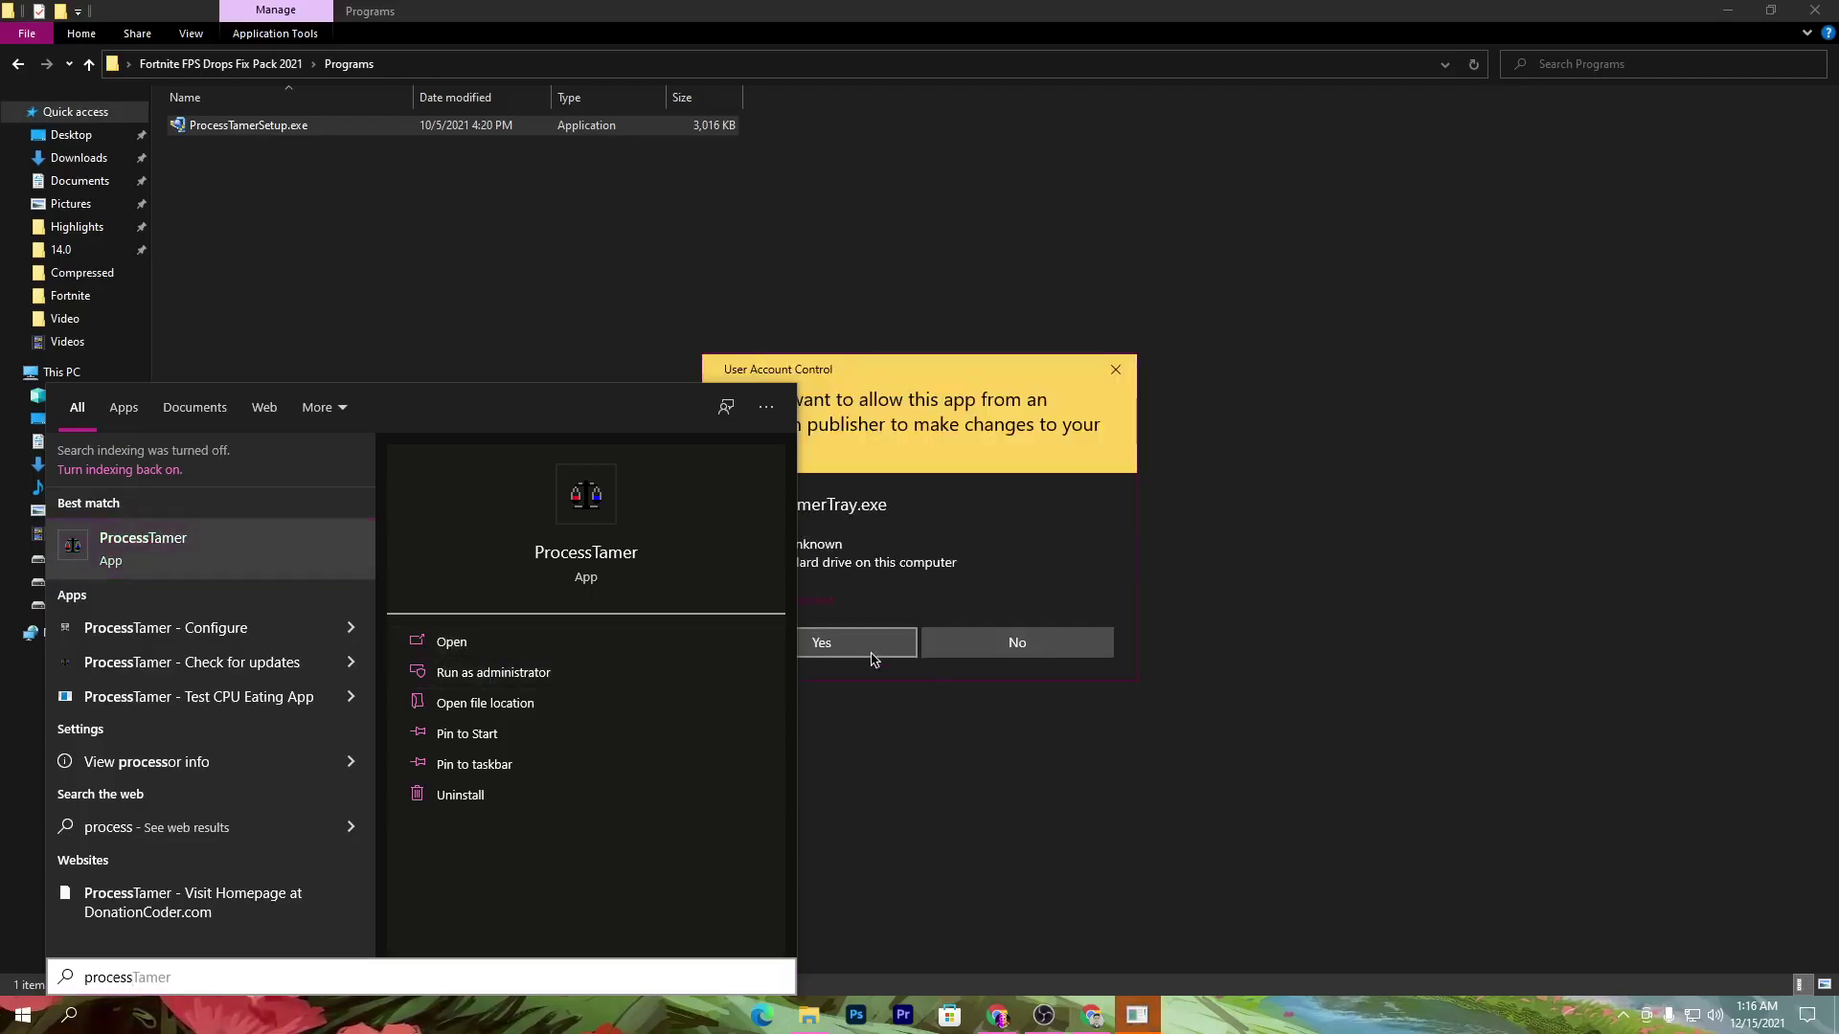
pyautogui.click(857, 644)
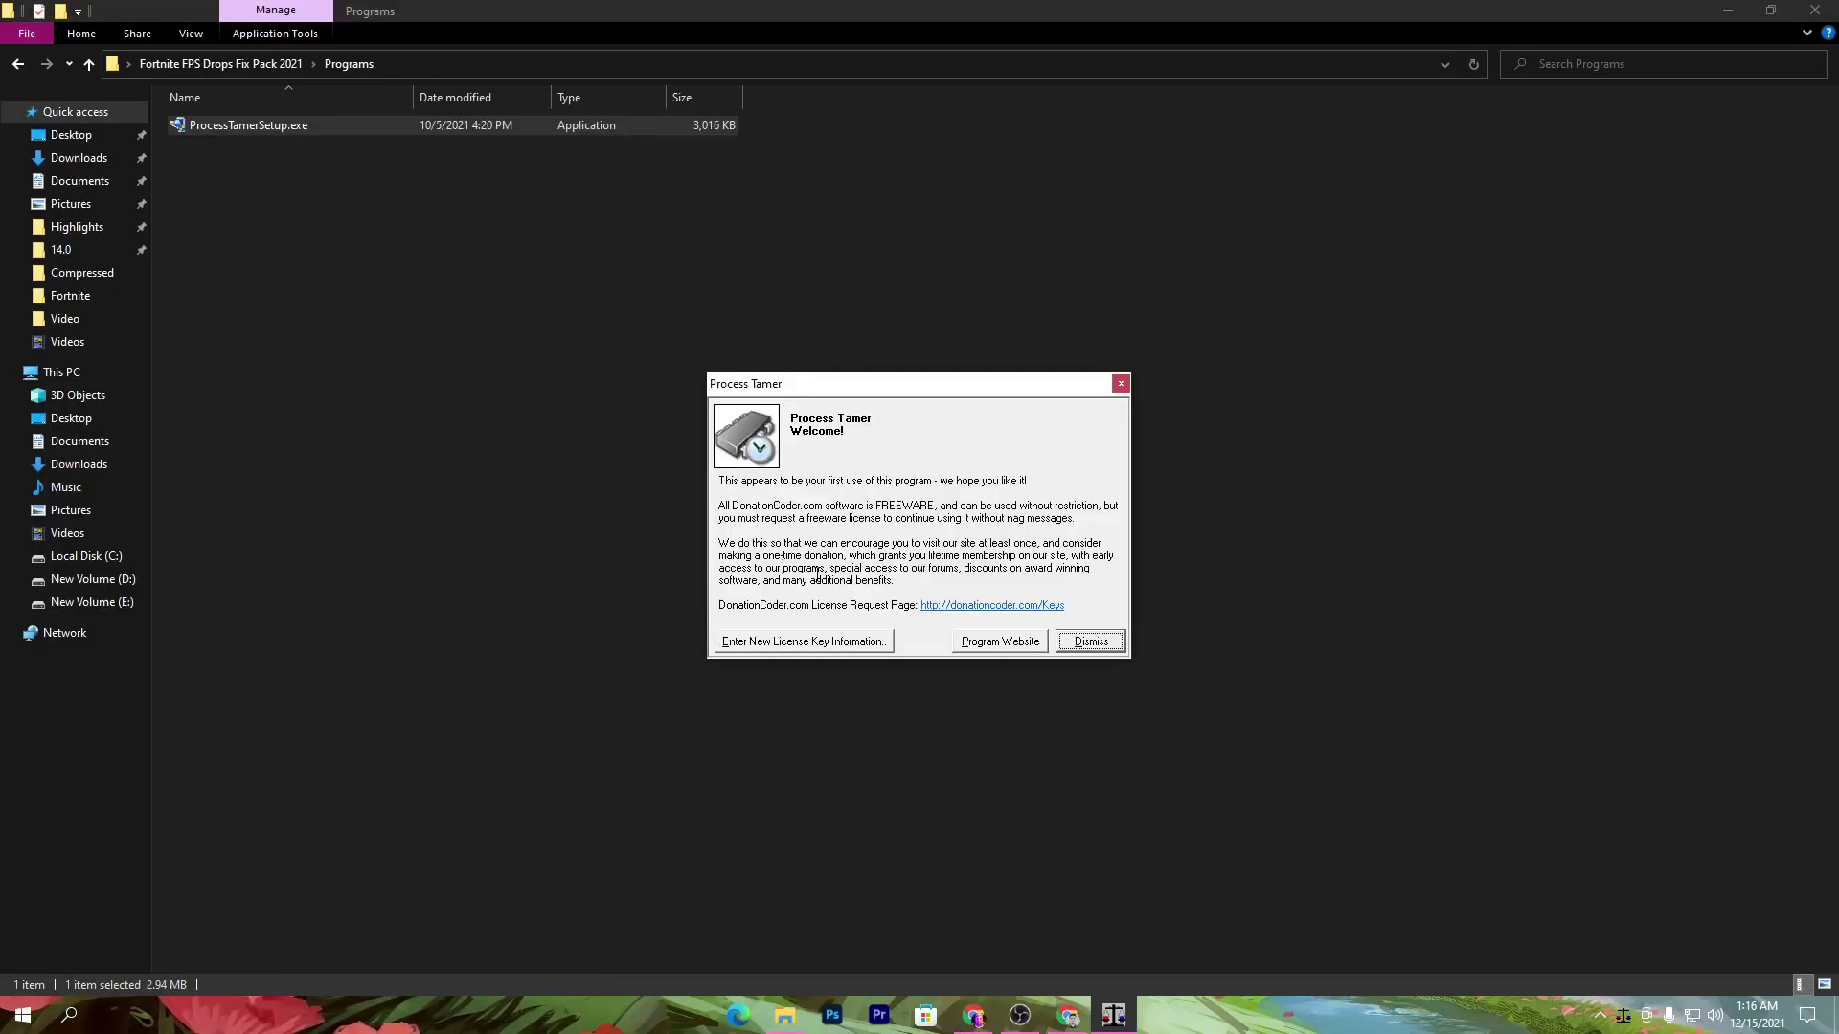
pyautogui.click(1102, 645)
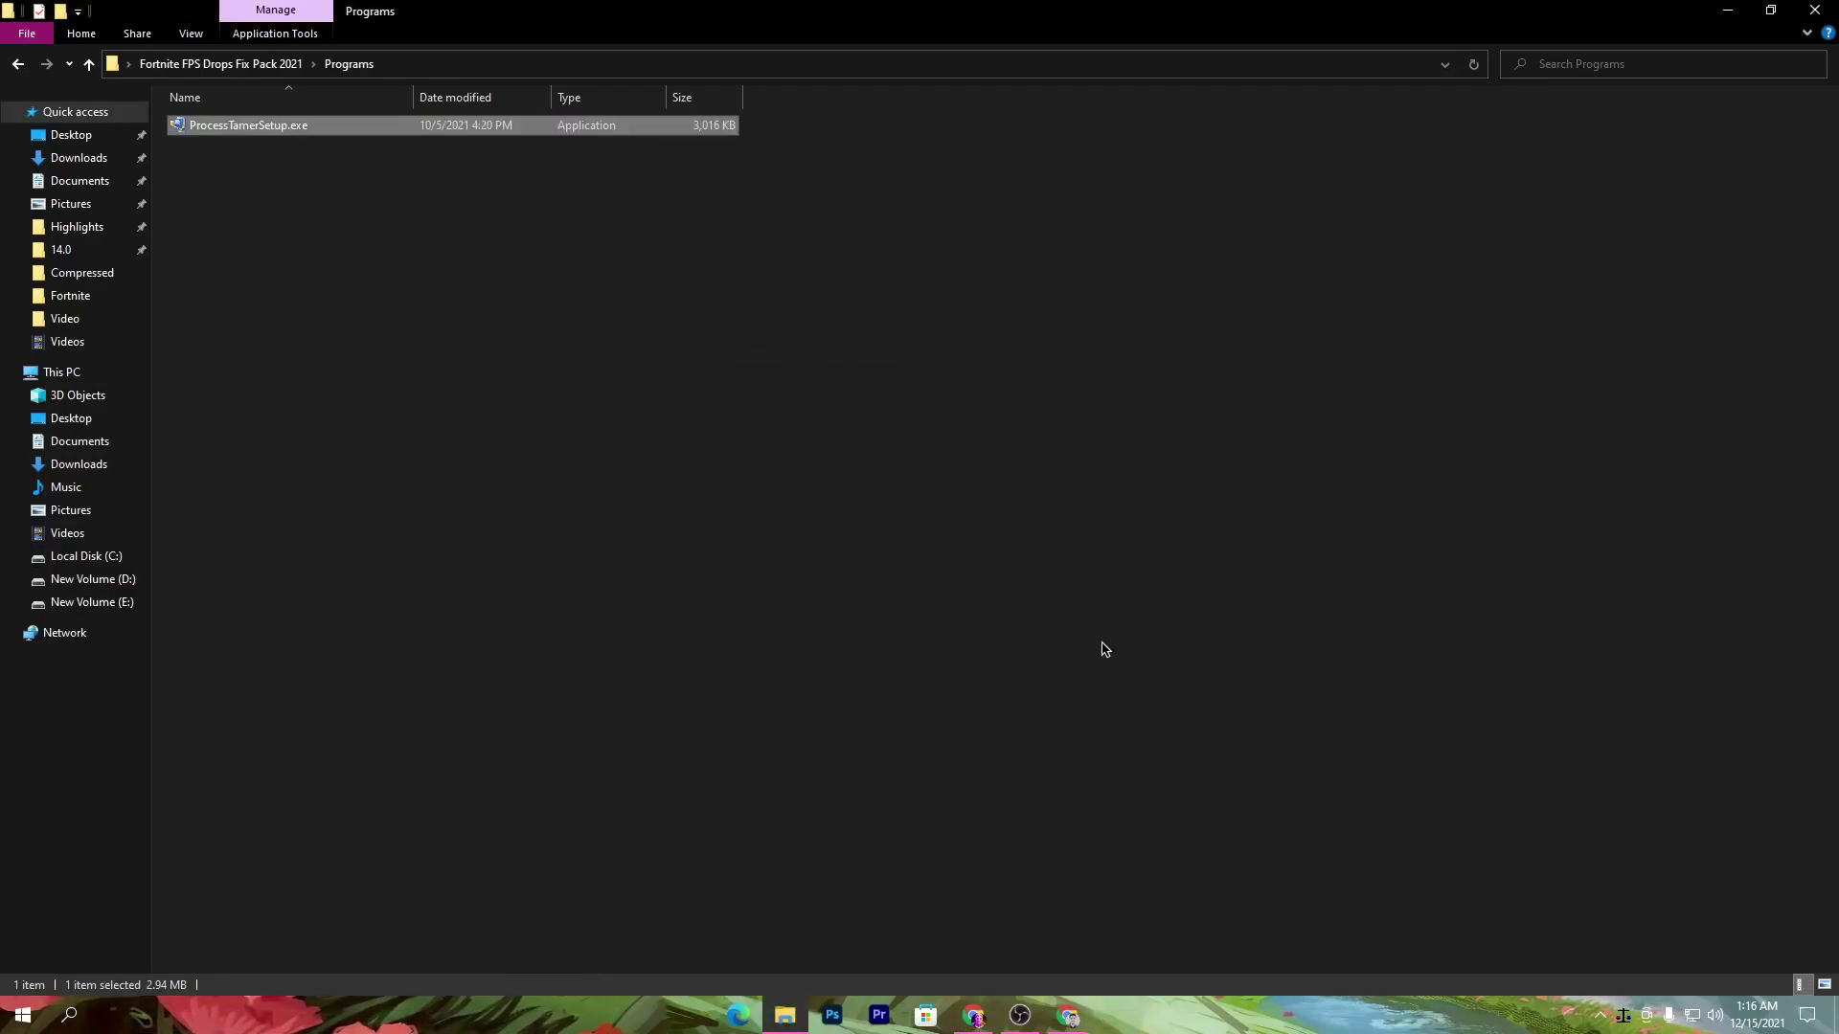
# Bring up the Process Tamer configuration window from its tray program and show the Configuration settings.
pyautogui.doubleClick(1617, 1021)
pyautogui.moveTo(218, 90); pyautogui.dragTo(891, 220)
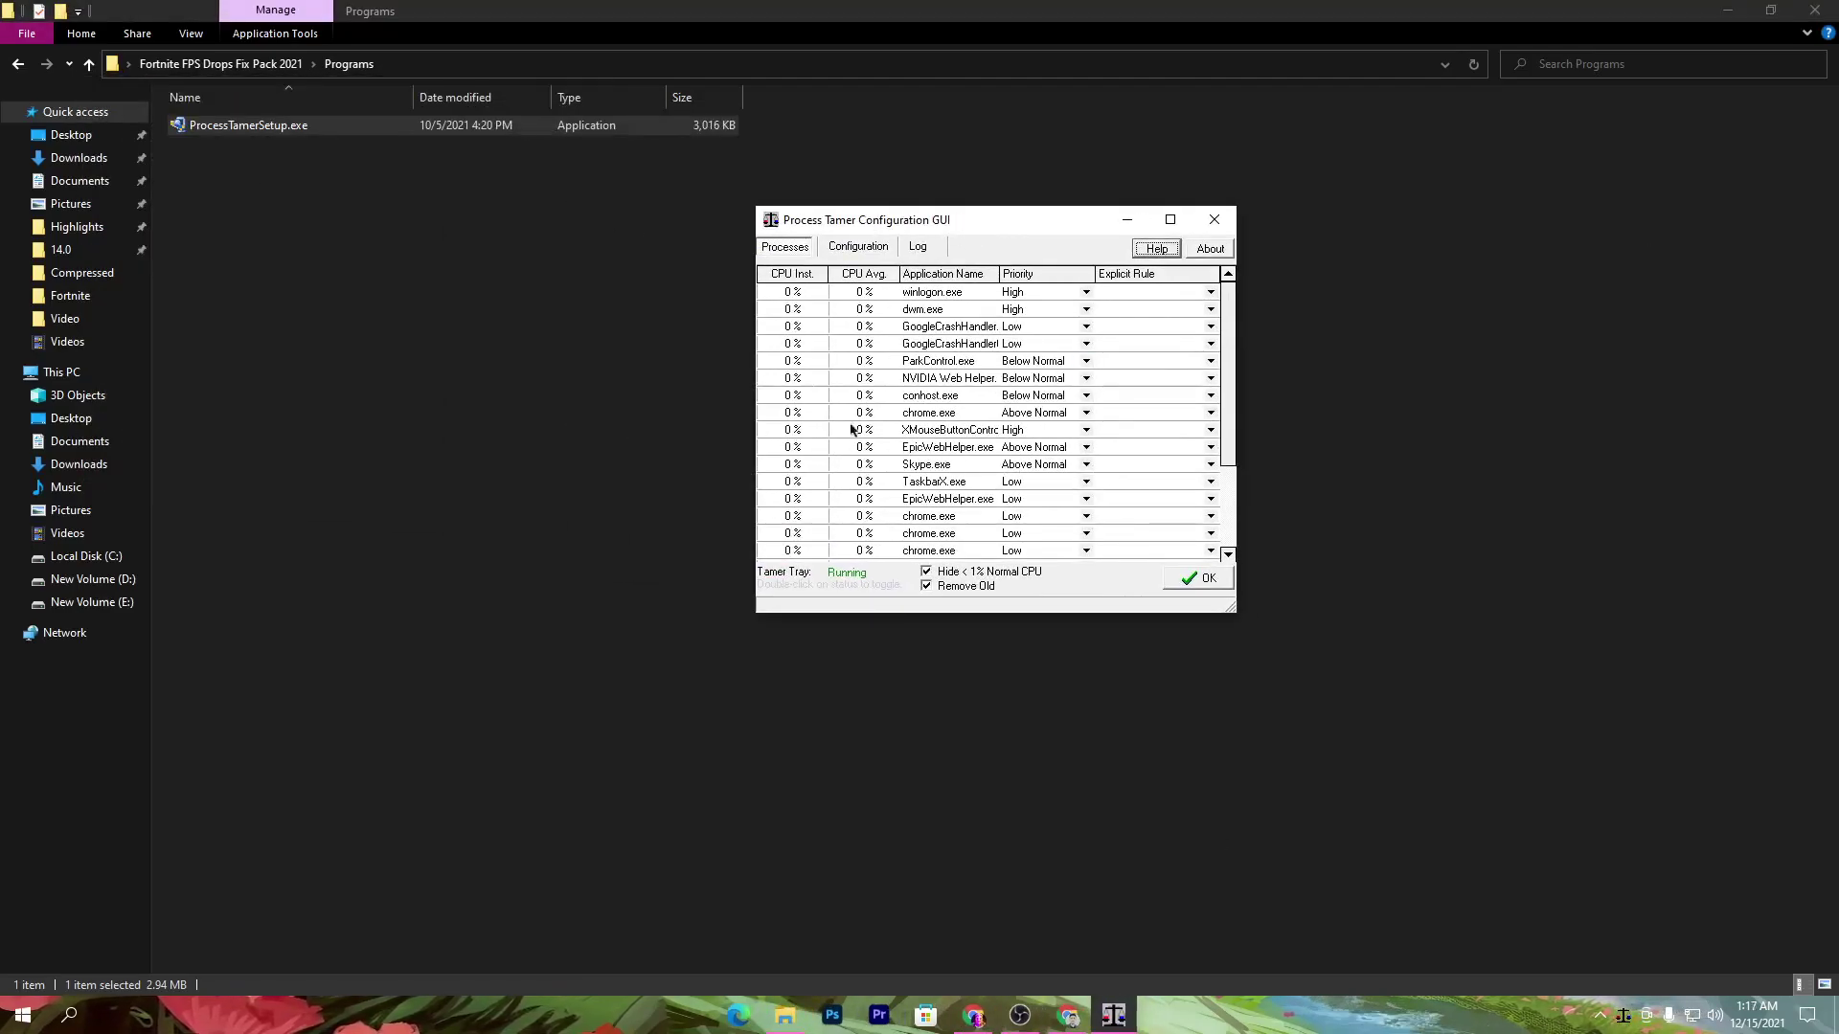
pyautogui.click(858, 246)
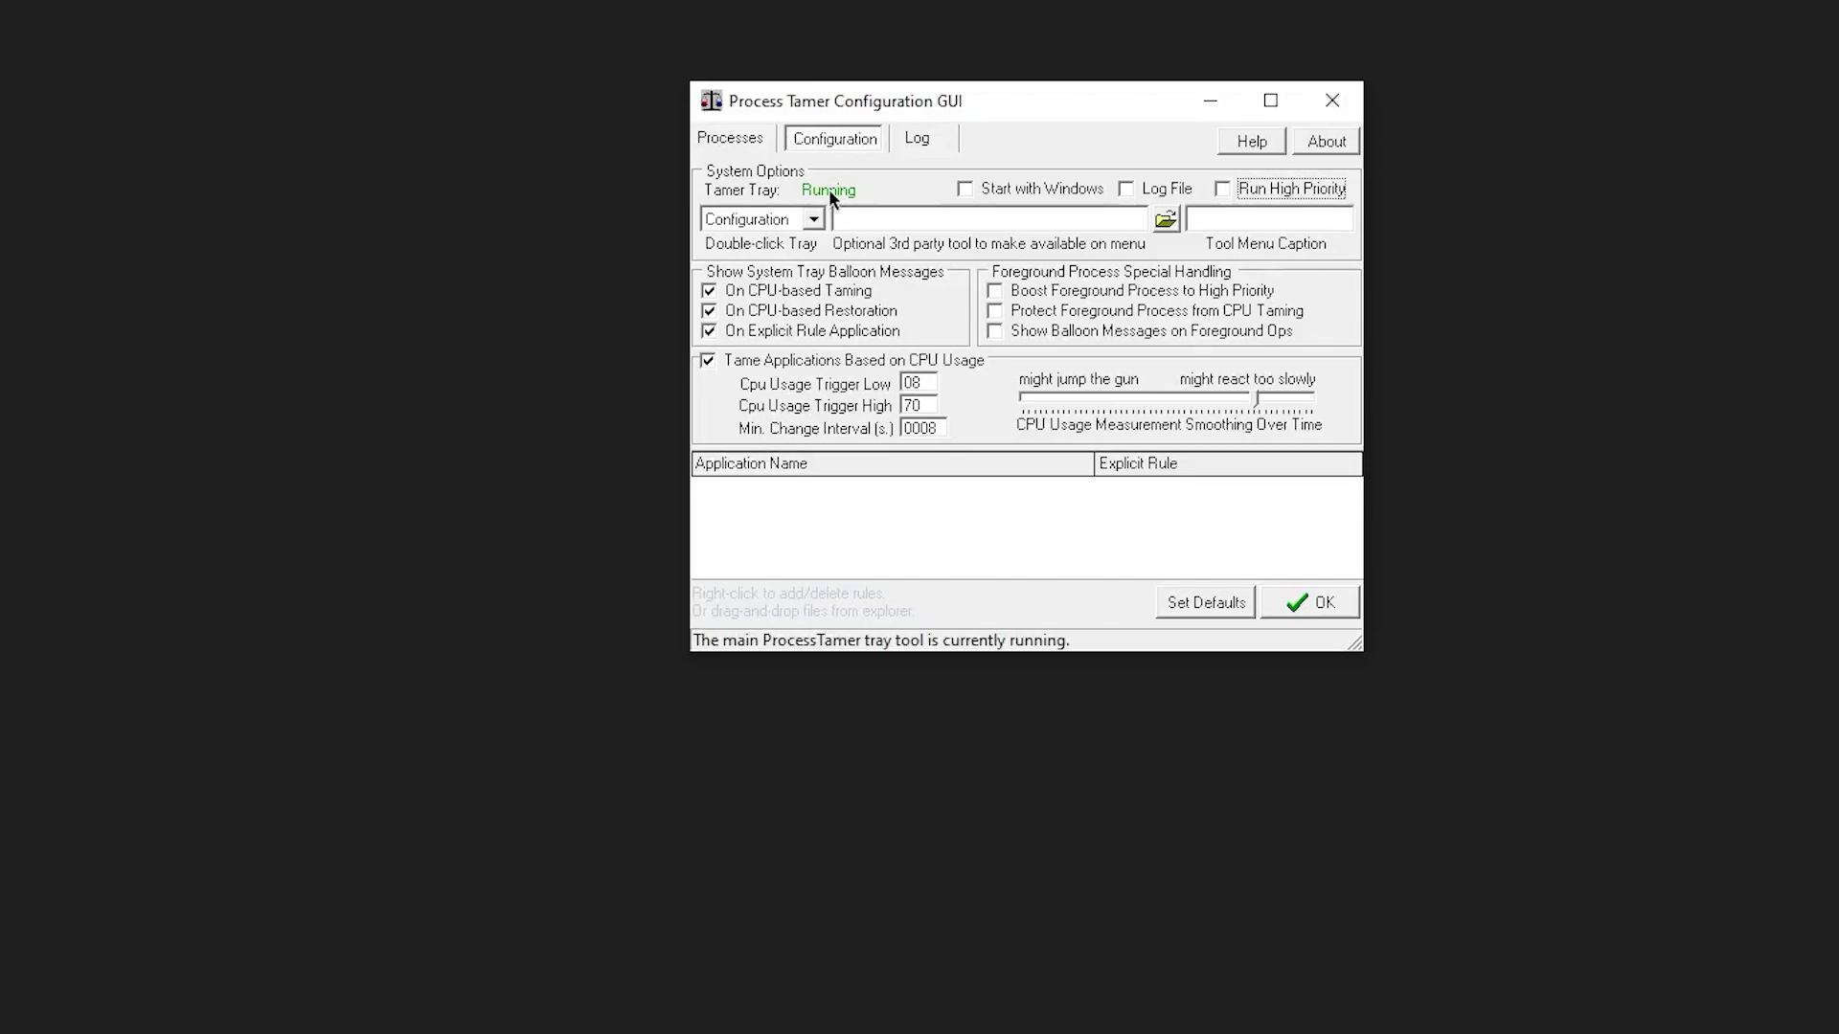
# Set FortniteClient-Win64-Shipping.exe from Fortnite's FortniteGame\Binaries\Win64 folder under C:\Program Files\Epic Games as the optional third-party tool.
pyautogui.click(1166, 219)
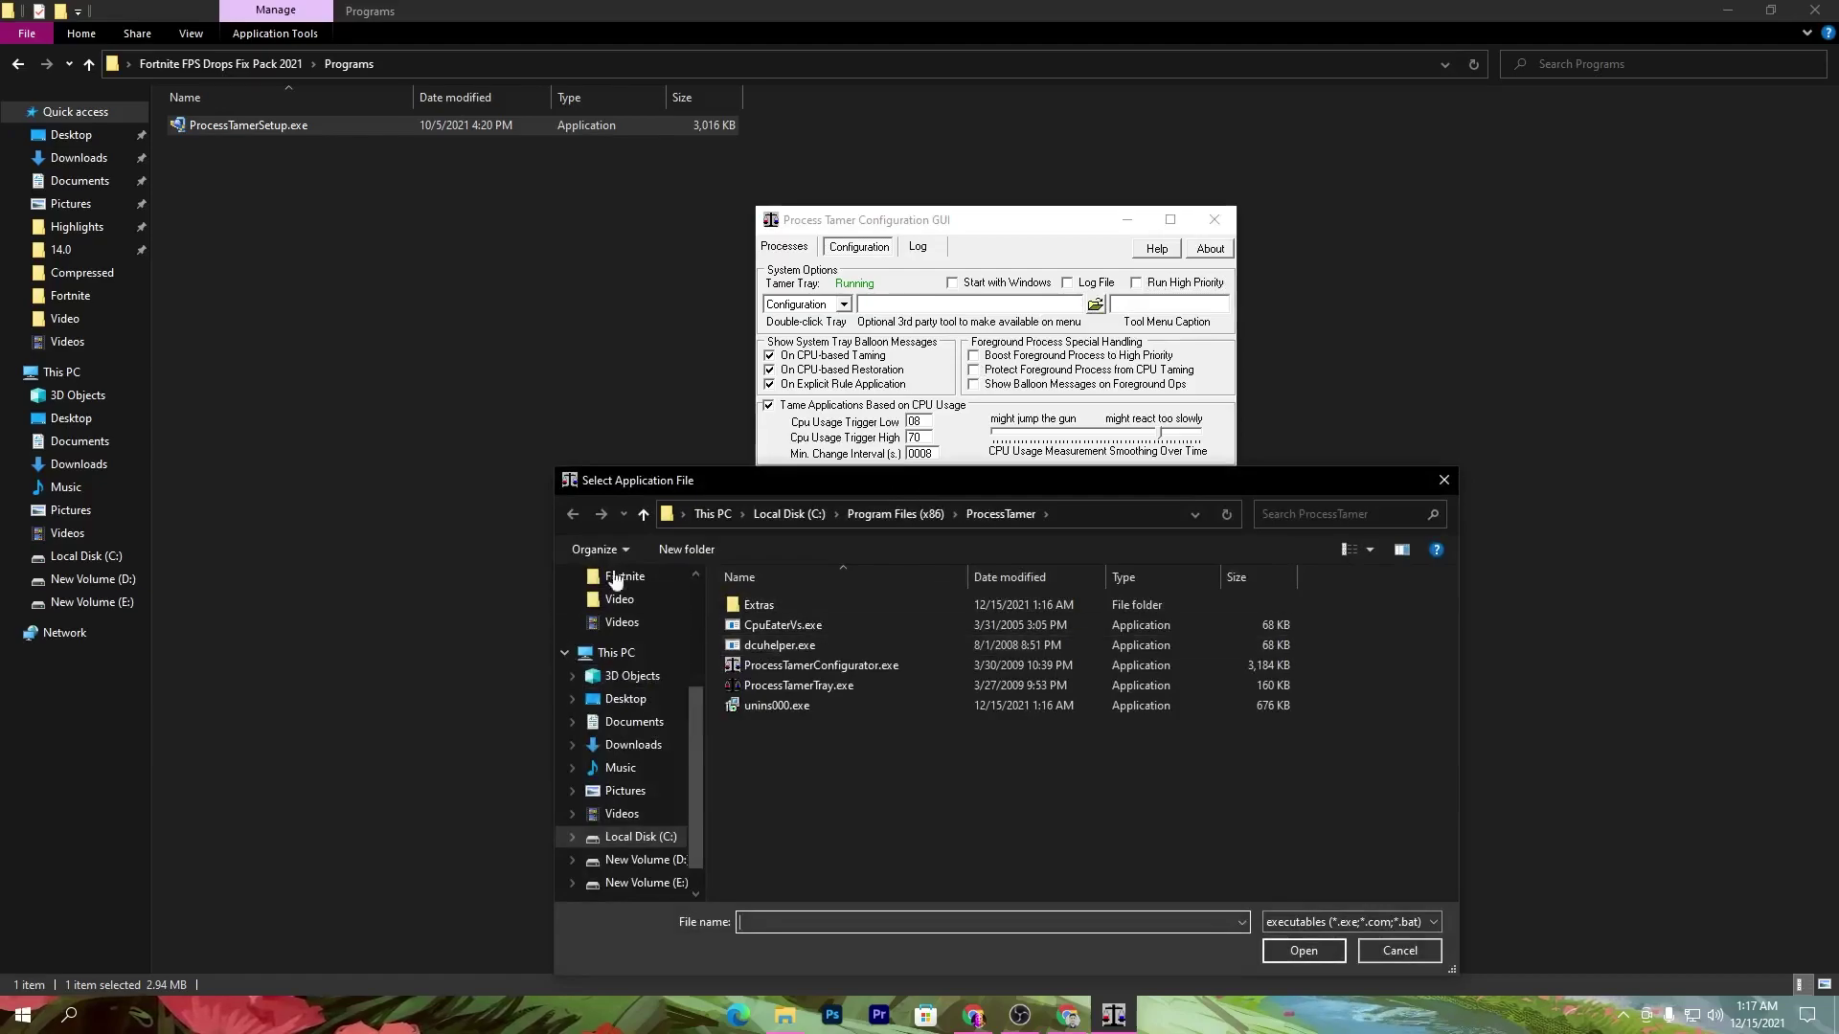
pyautogui.click(632, 700)
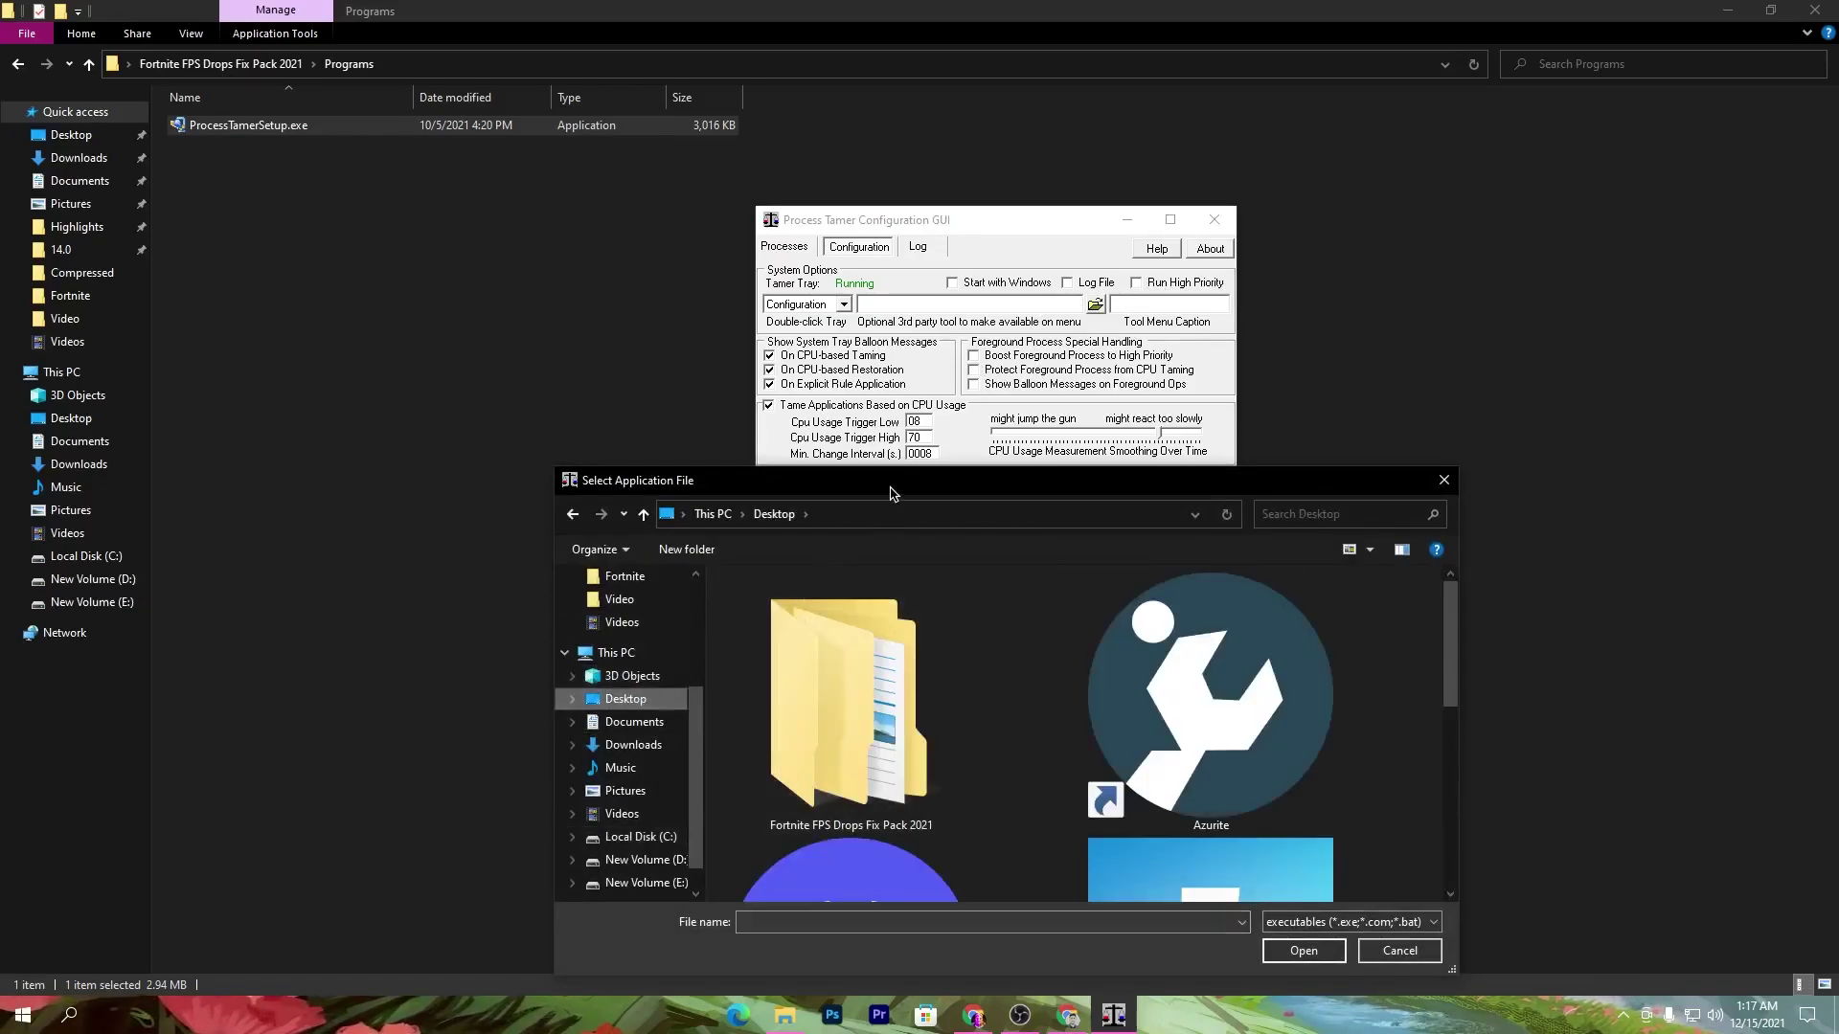
pyautogui.doubleClick(862, 480)
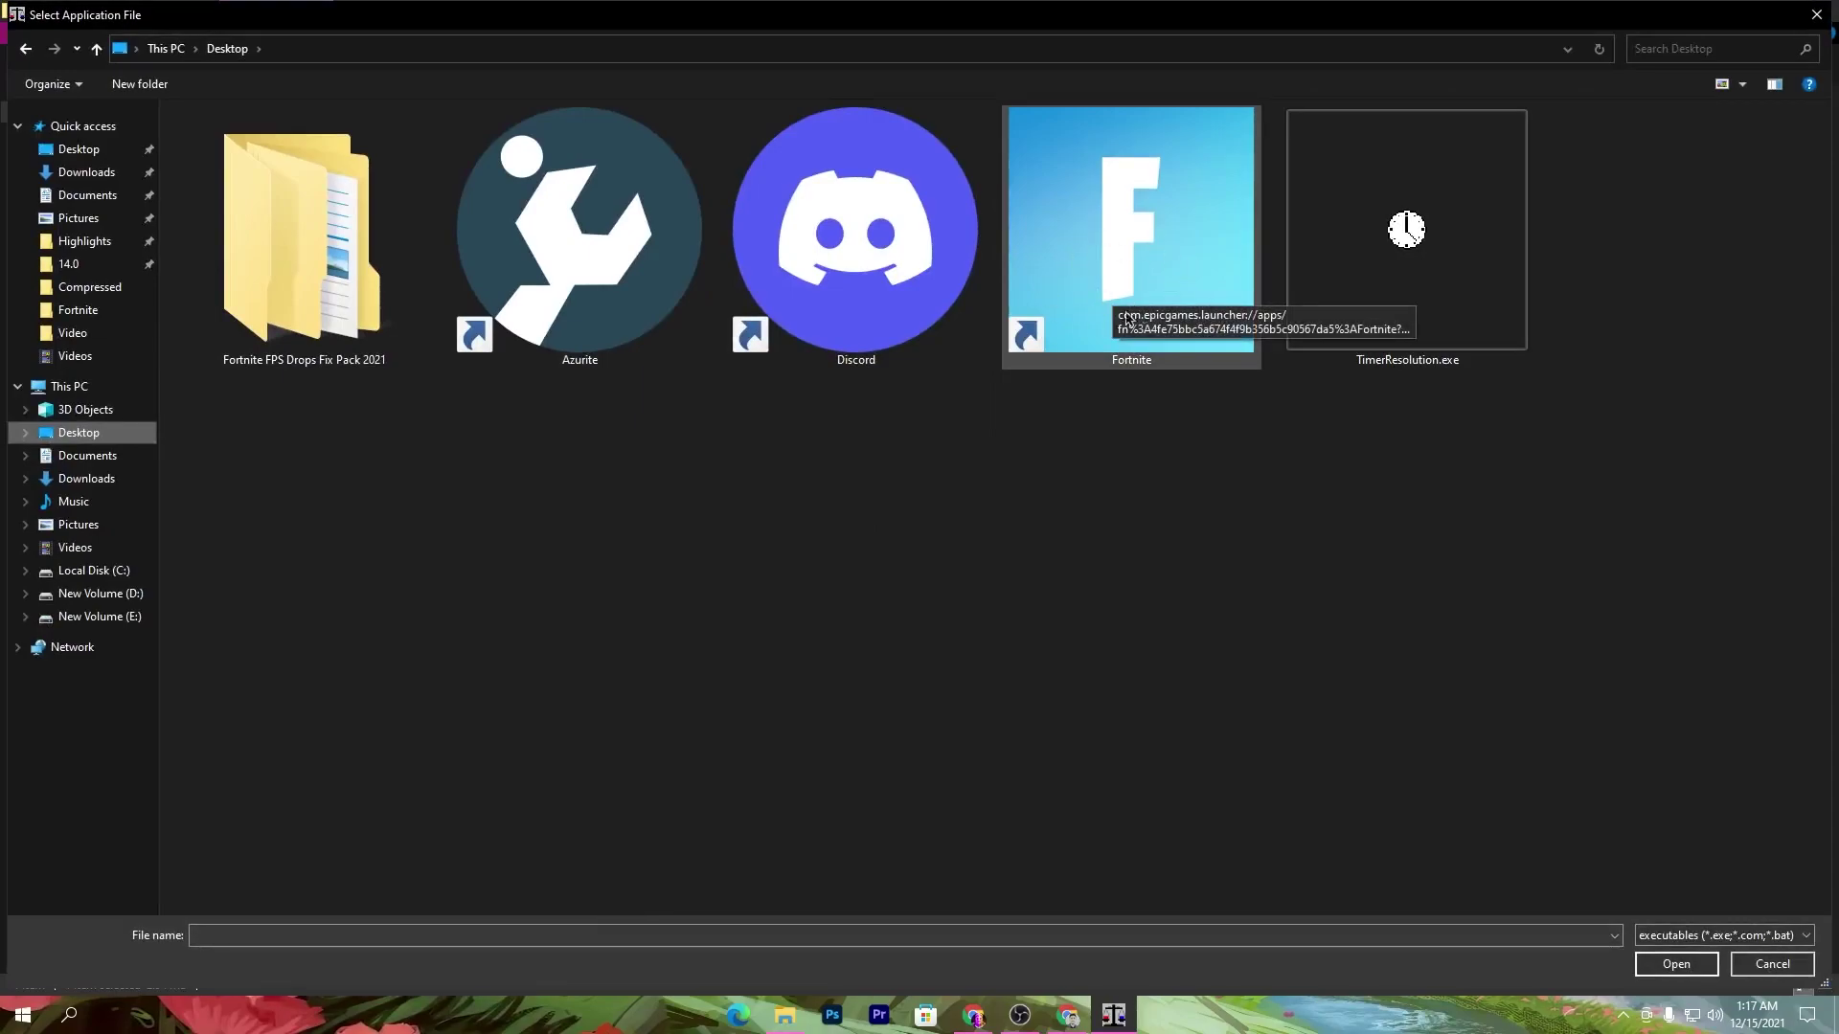
pyautogui.click(100, 571)
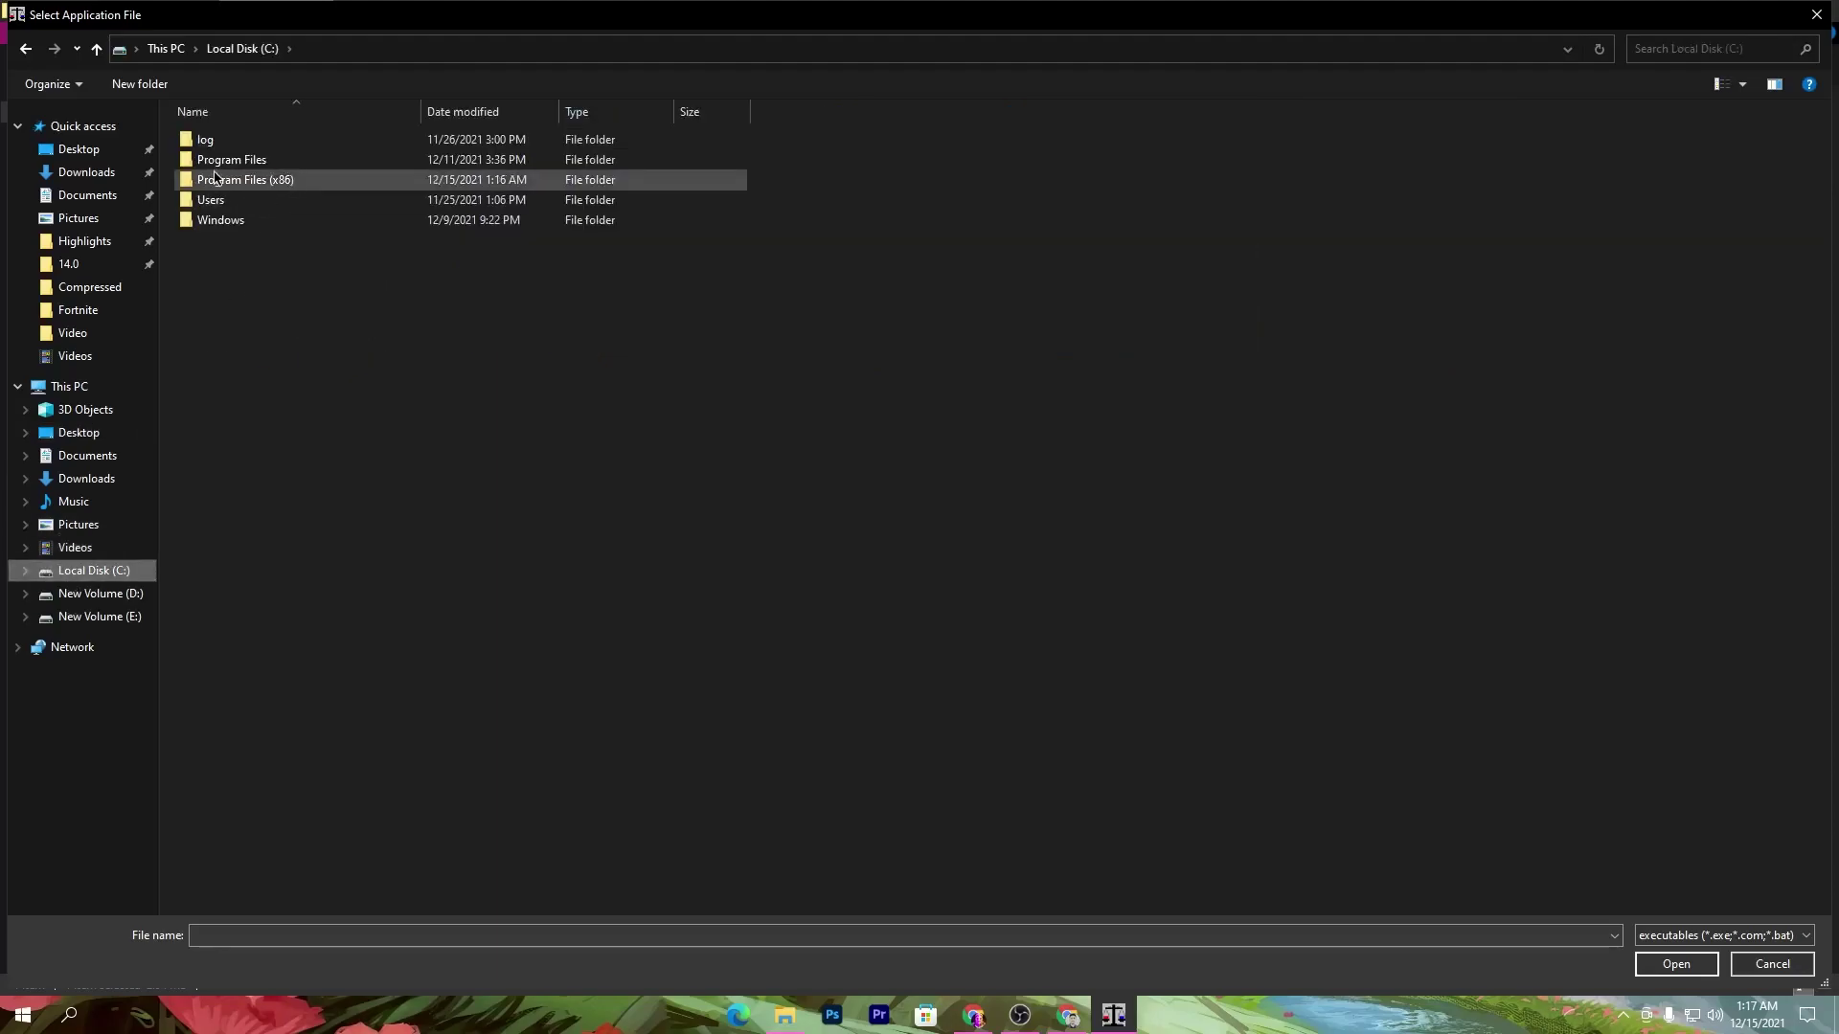
pyautogui.doubleClick(251, 160)
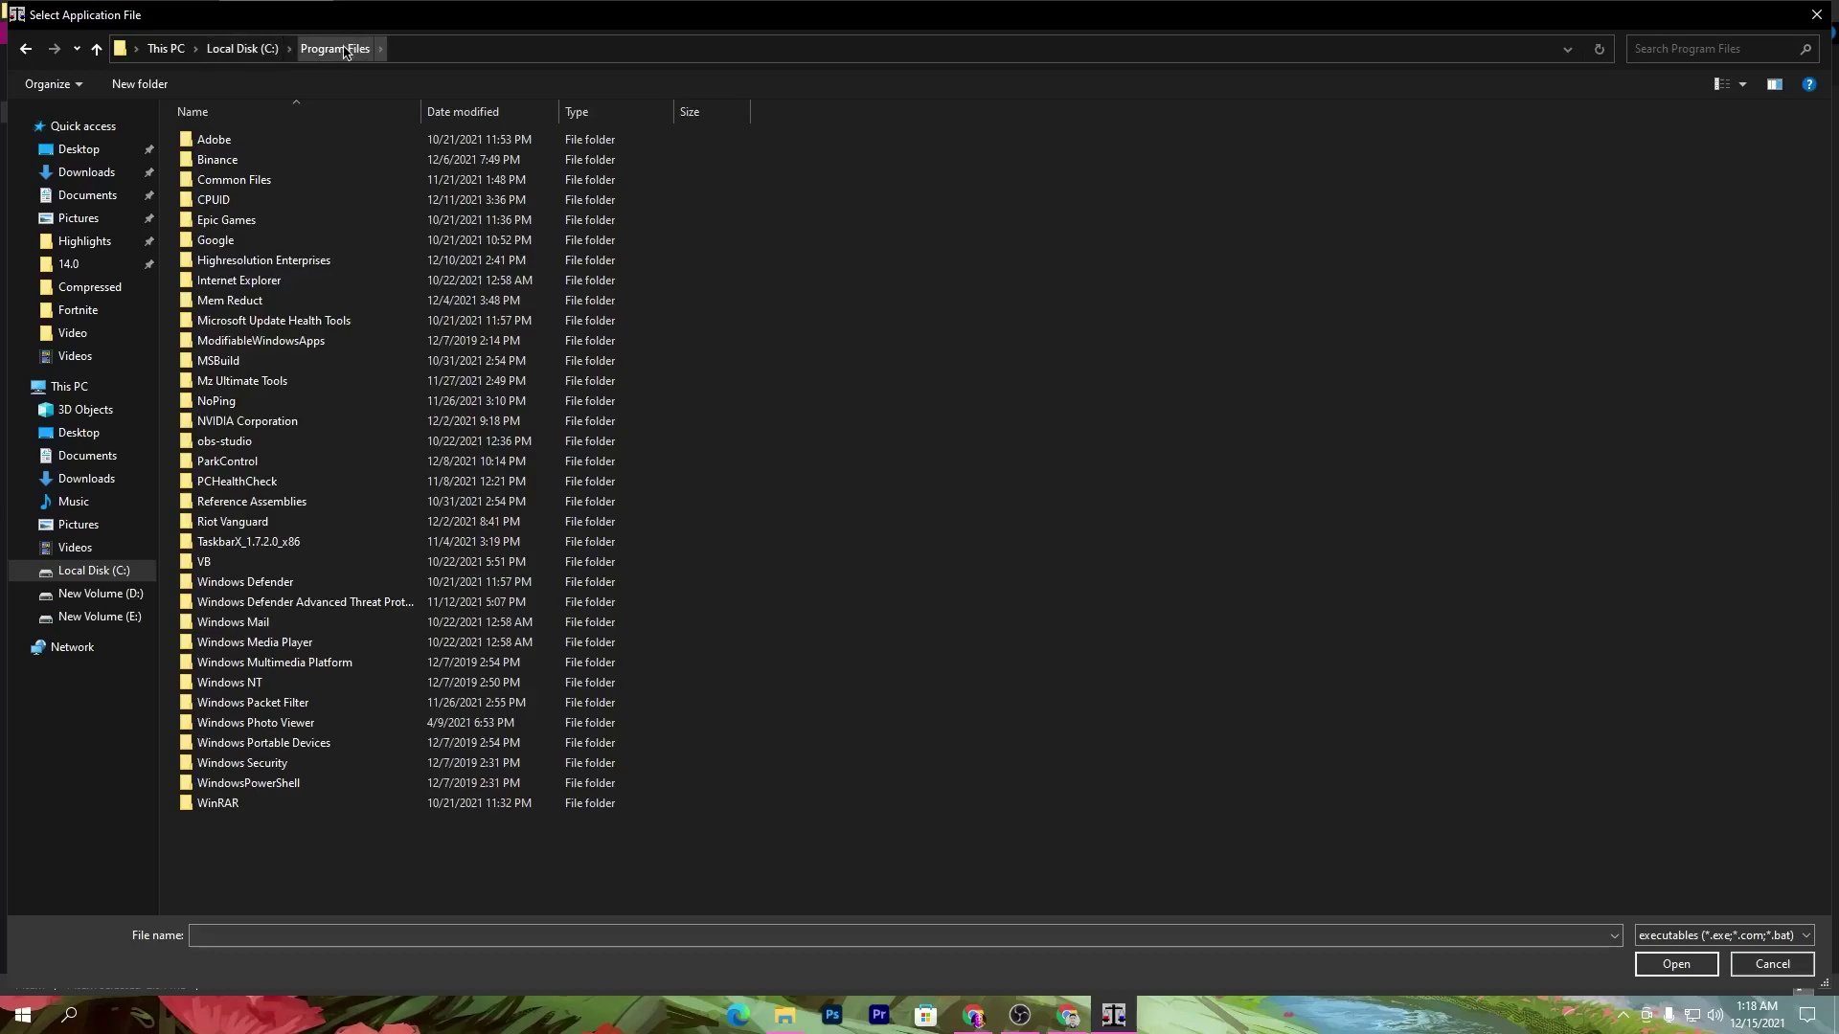
pyautogui.doubleClick(224, 221)
pyautogui.doubleClick(207, 146)
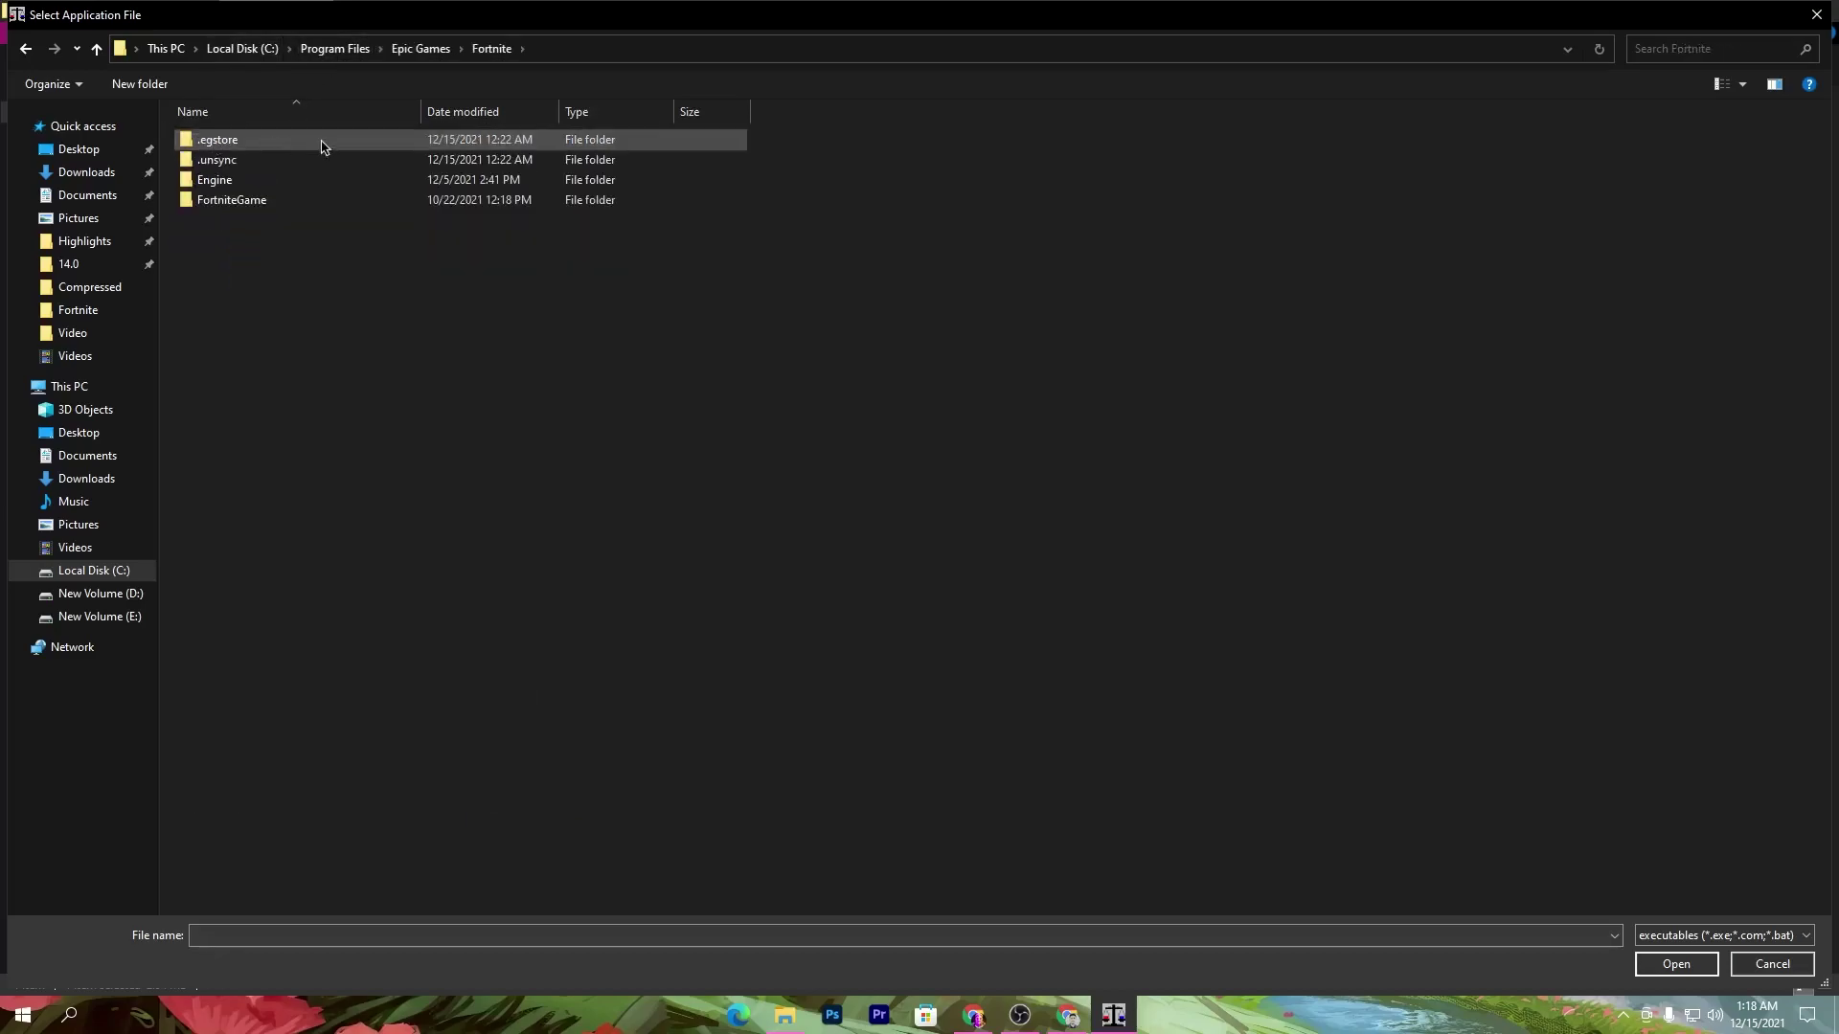
pyautogui.doubleClick(240, 199)
pyautogui.doubleClick(230, 139)
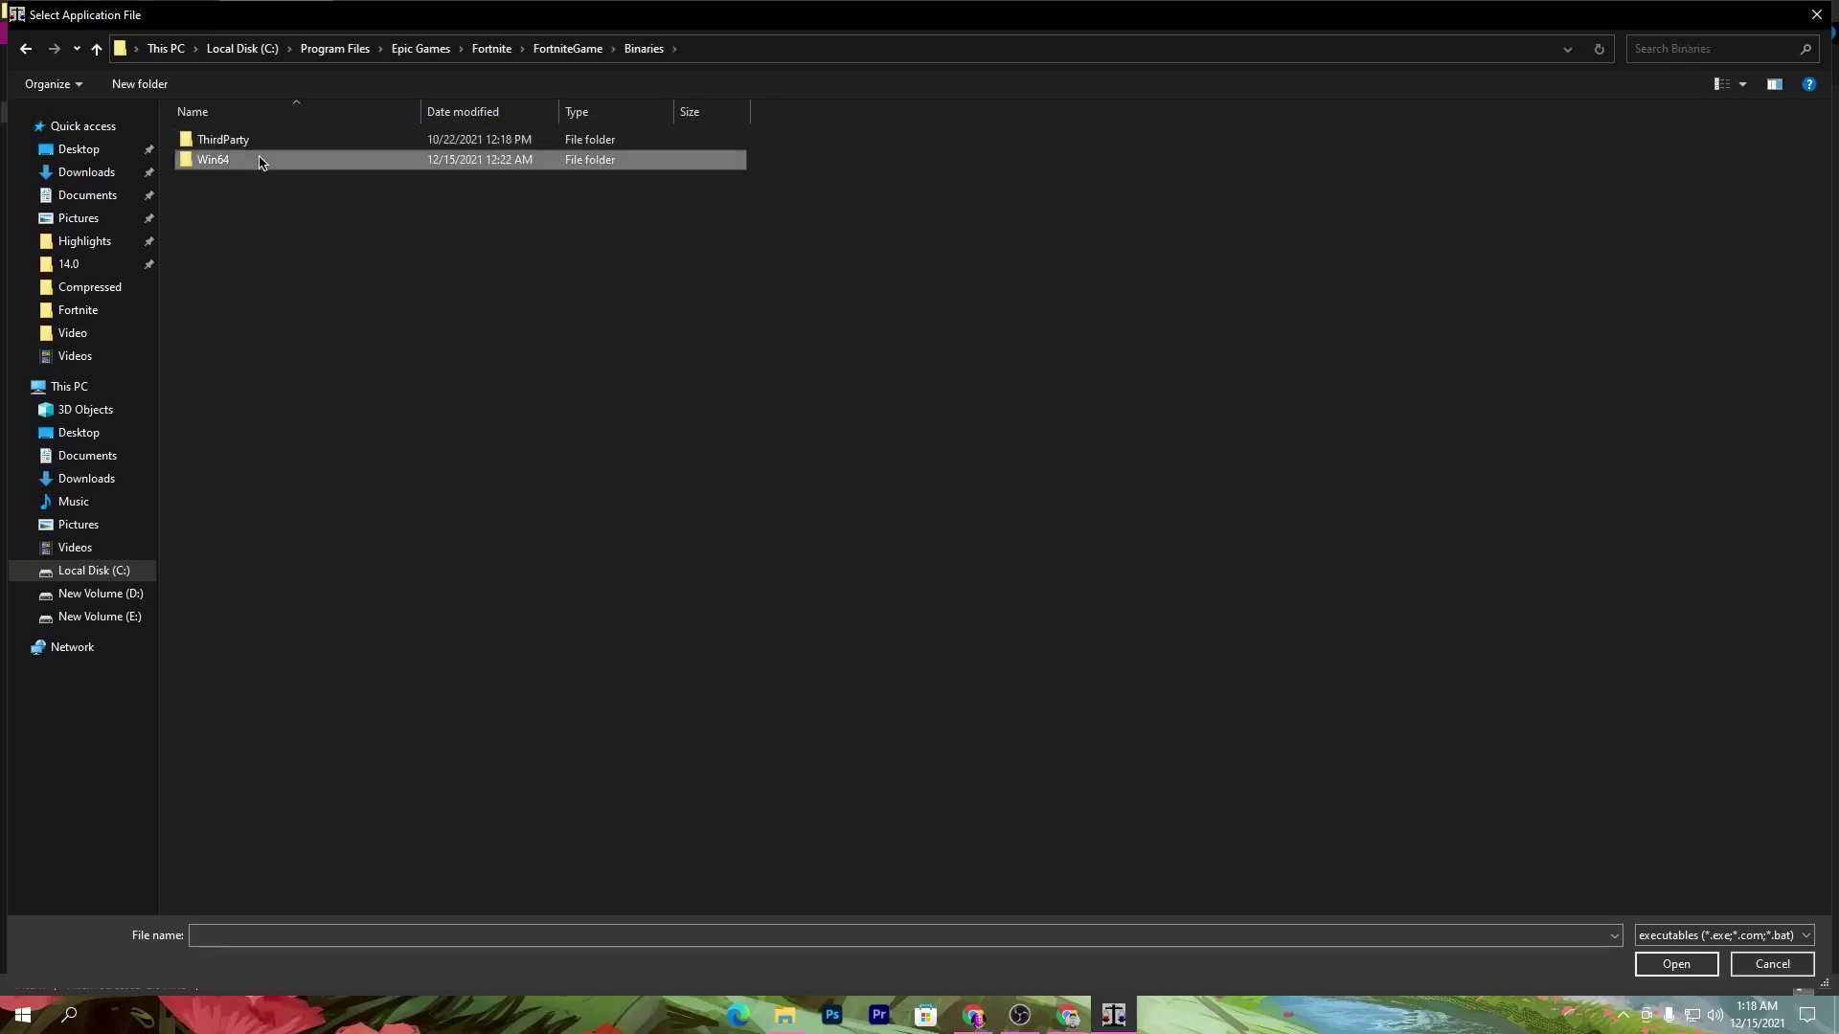
pyautogui.doubleClick(235, 159)
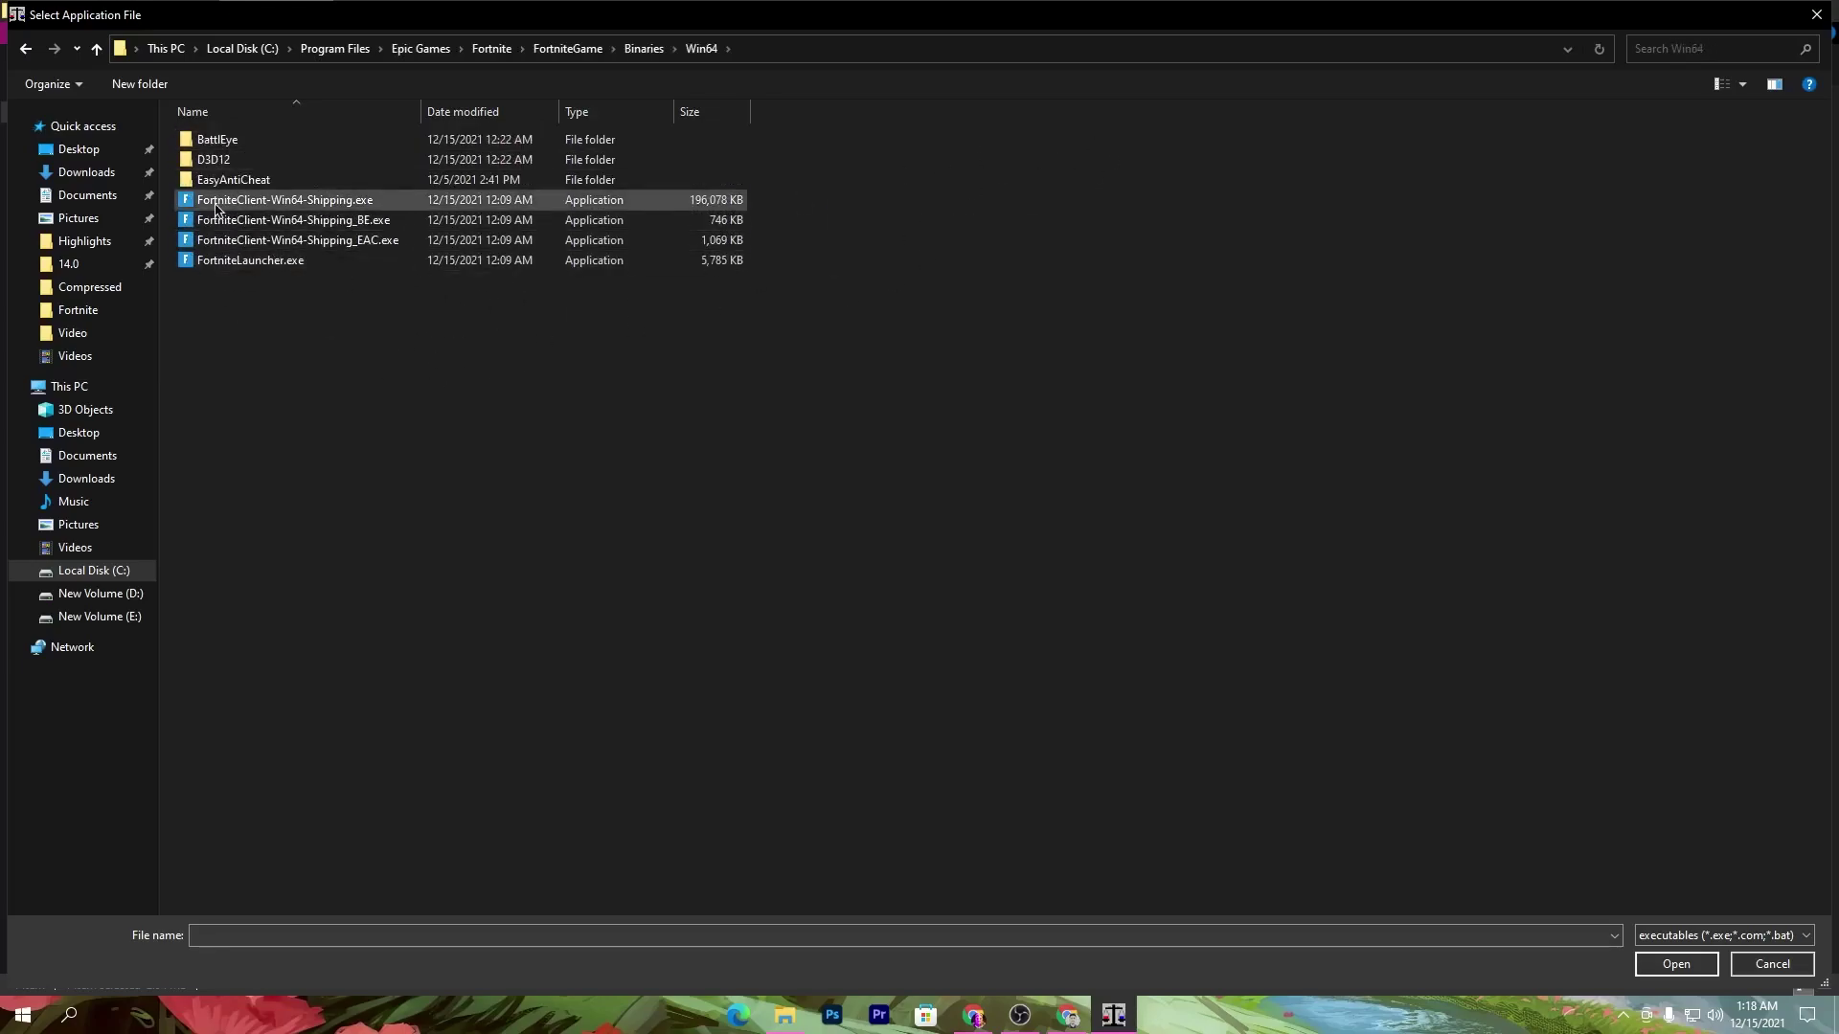
pyautogui.click(285, 201)
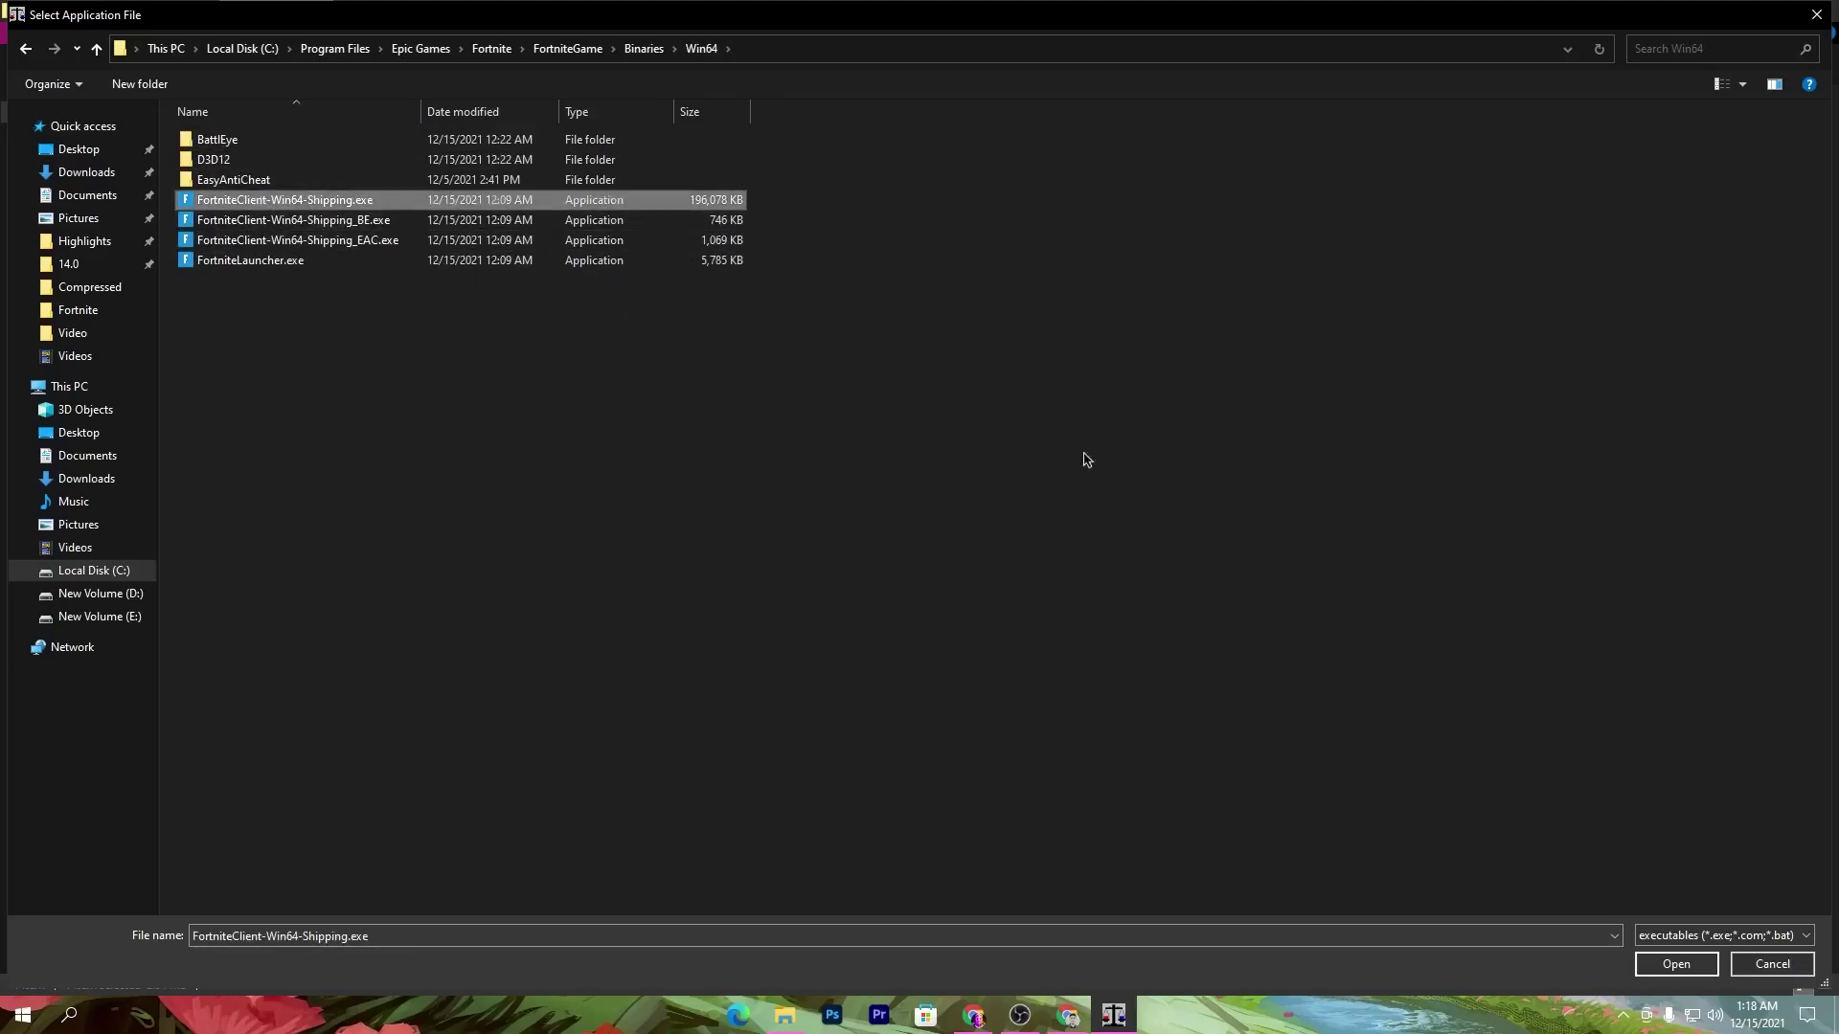
pyautogui.click(1664, 962)
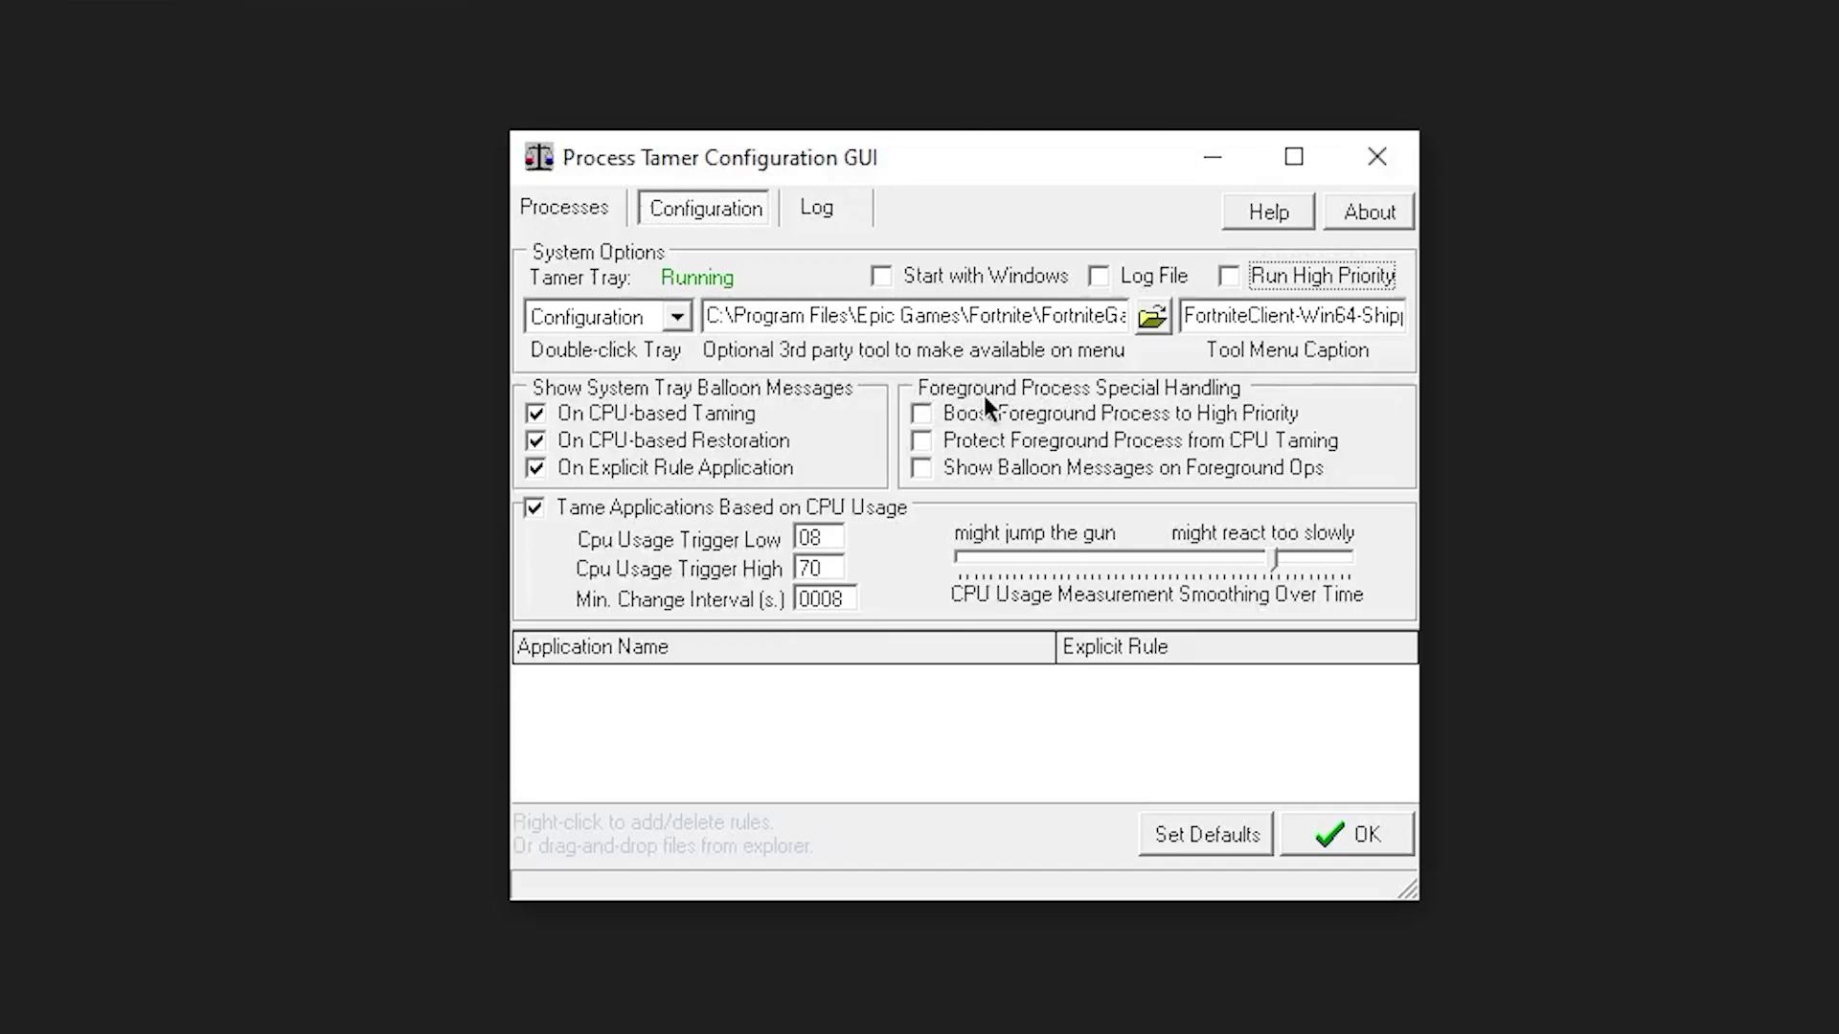
# Enable Boost Foreground Process to High Priority and Protect Foreground Process from CPU Taming, and apply the settings.
pyautogui.click(921, 415)
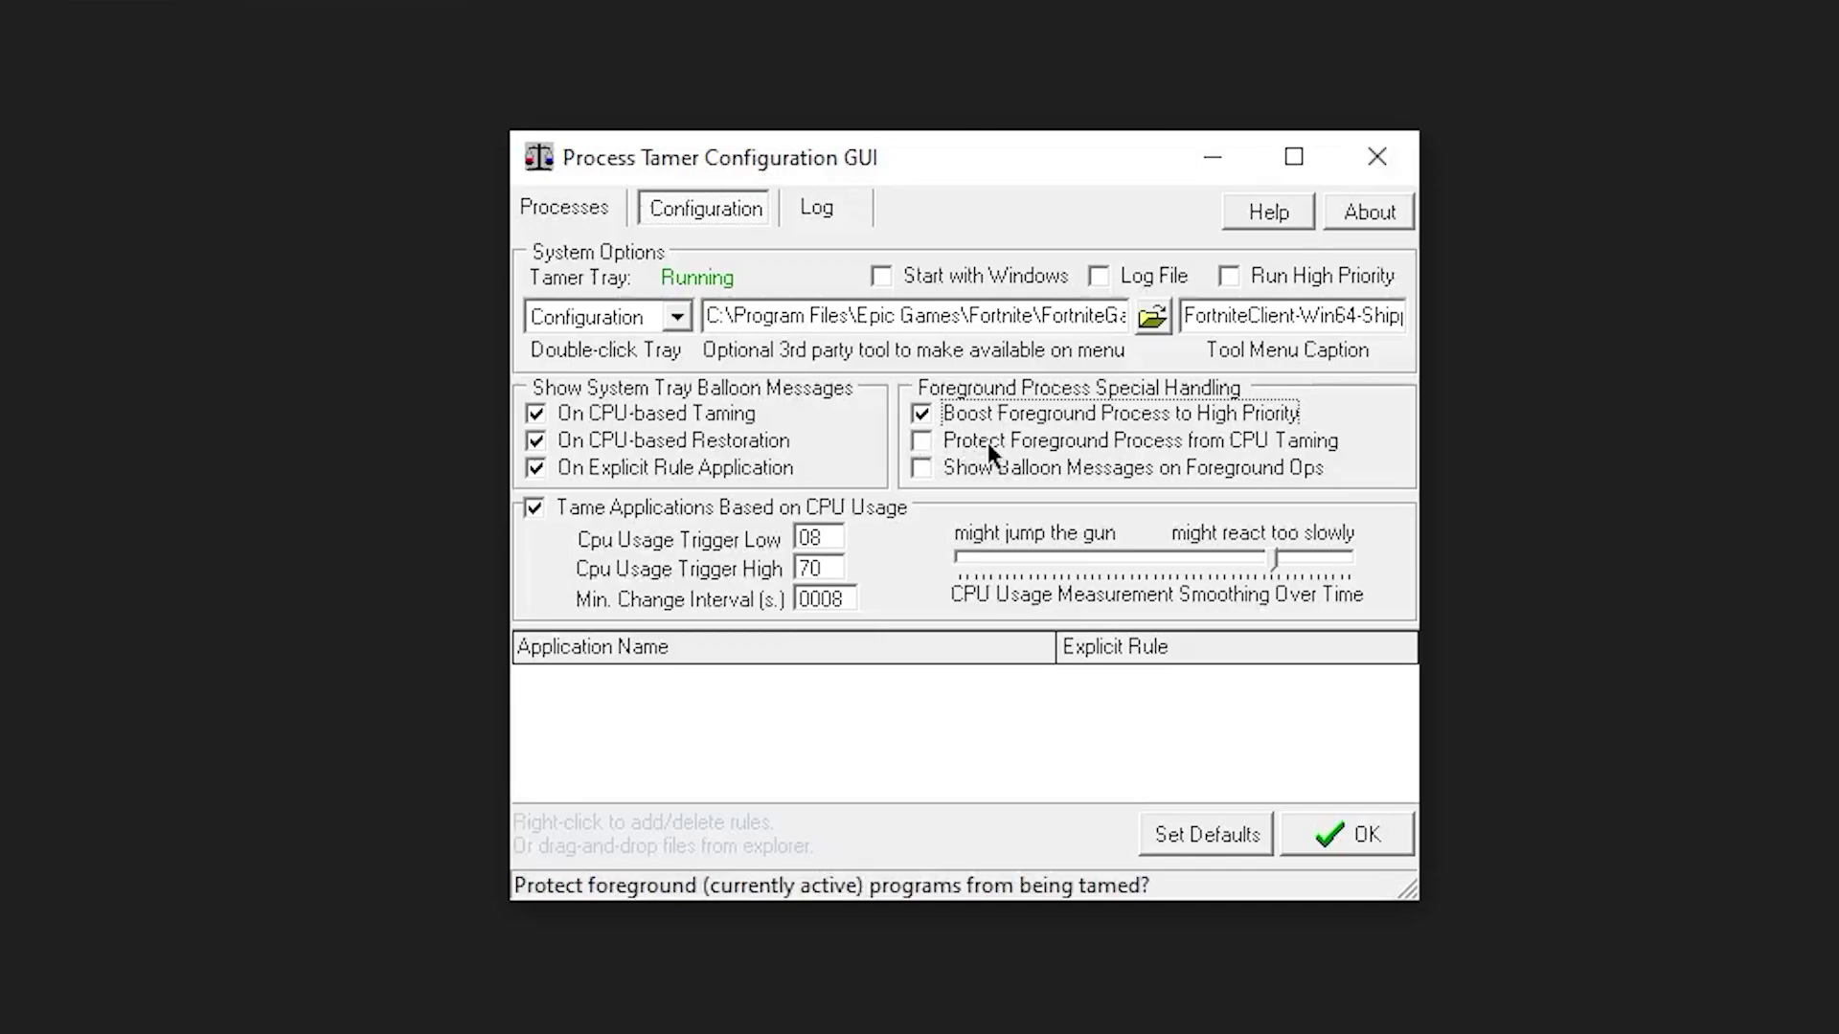
pyautogui.click(919, 442)
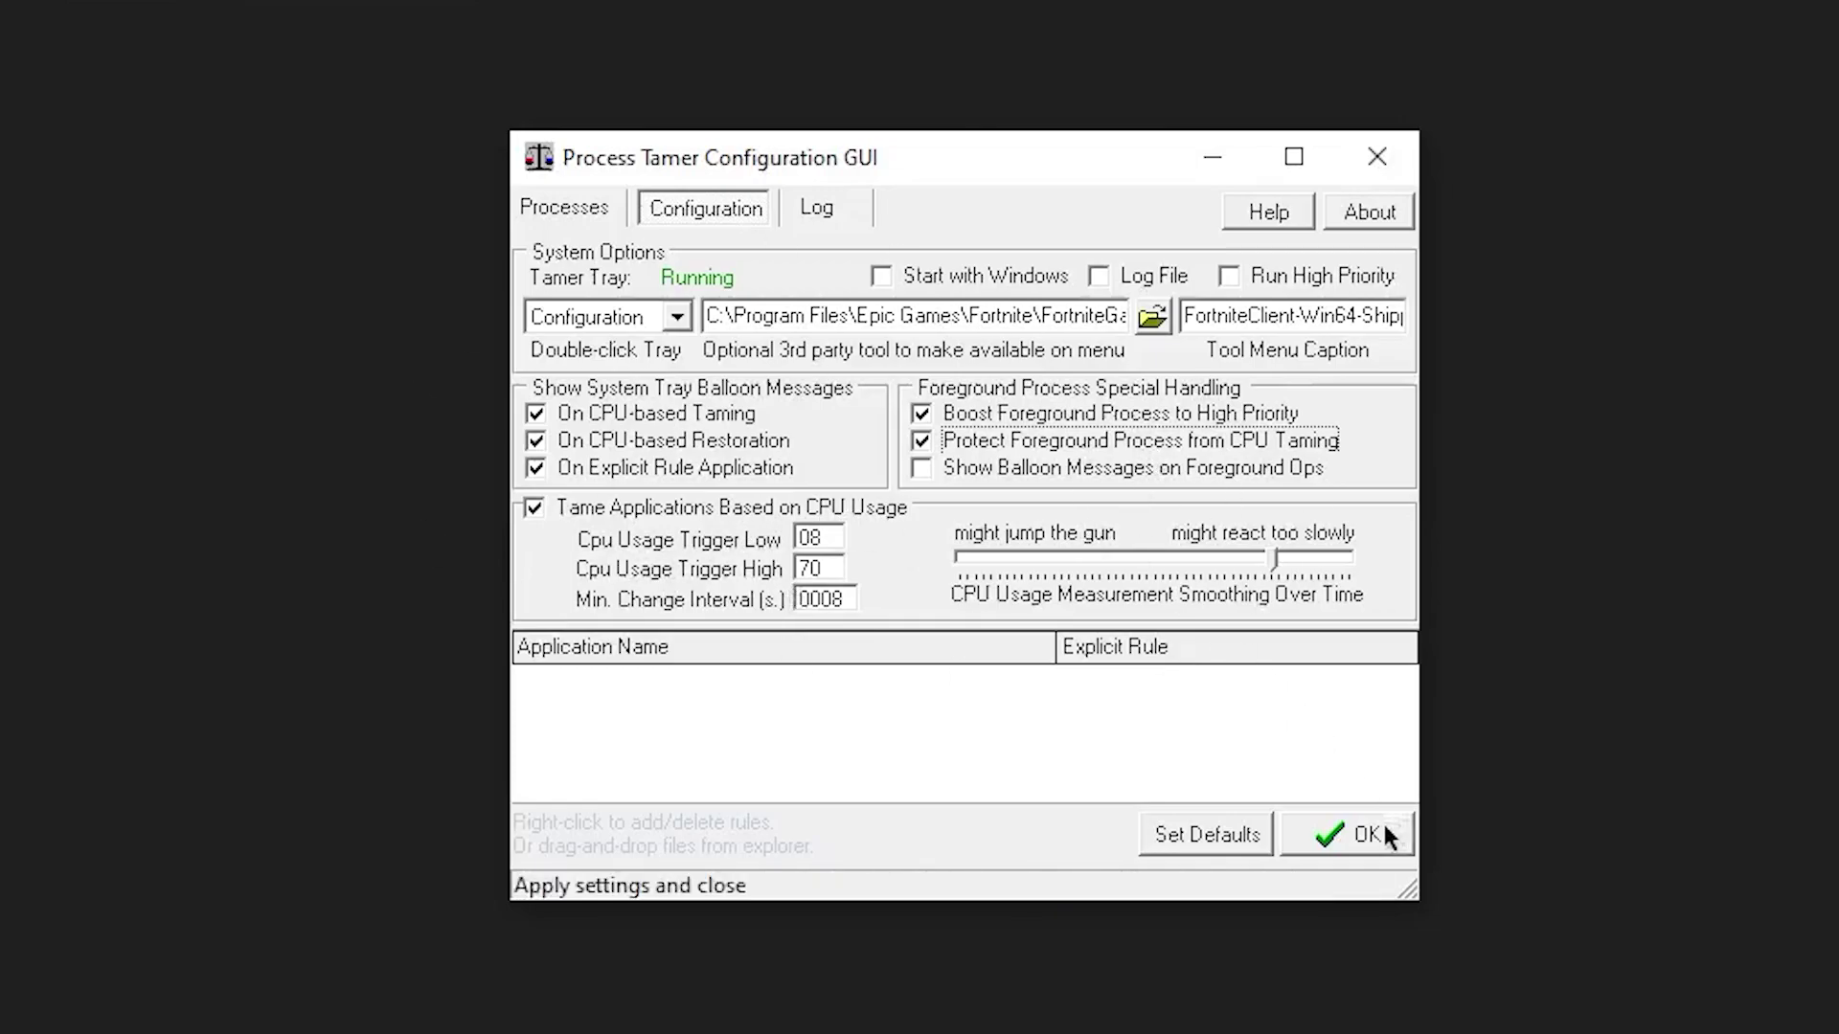
pyautogui.click(1326, 825)
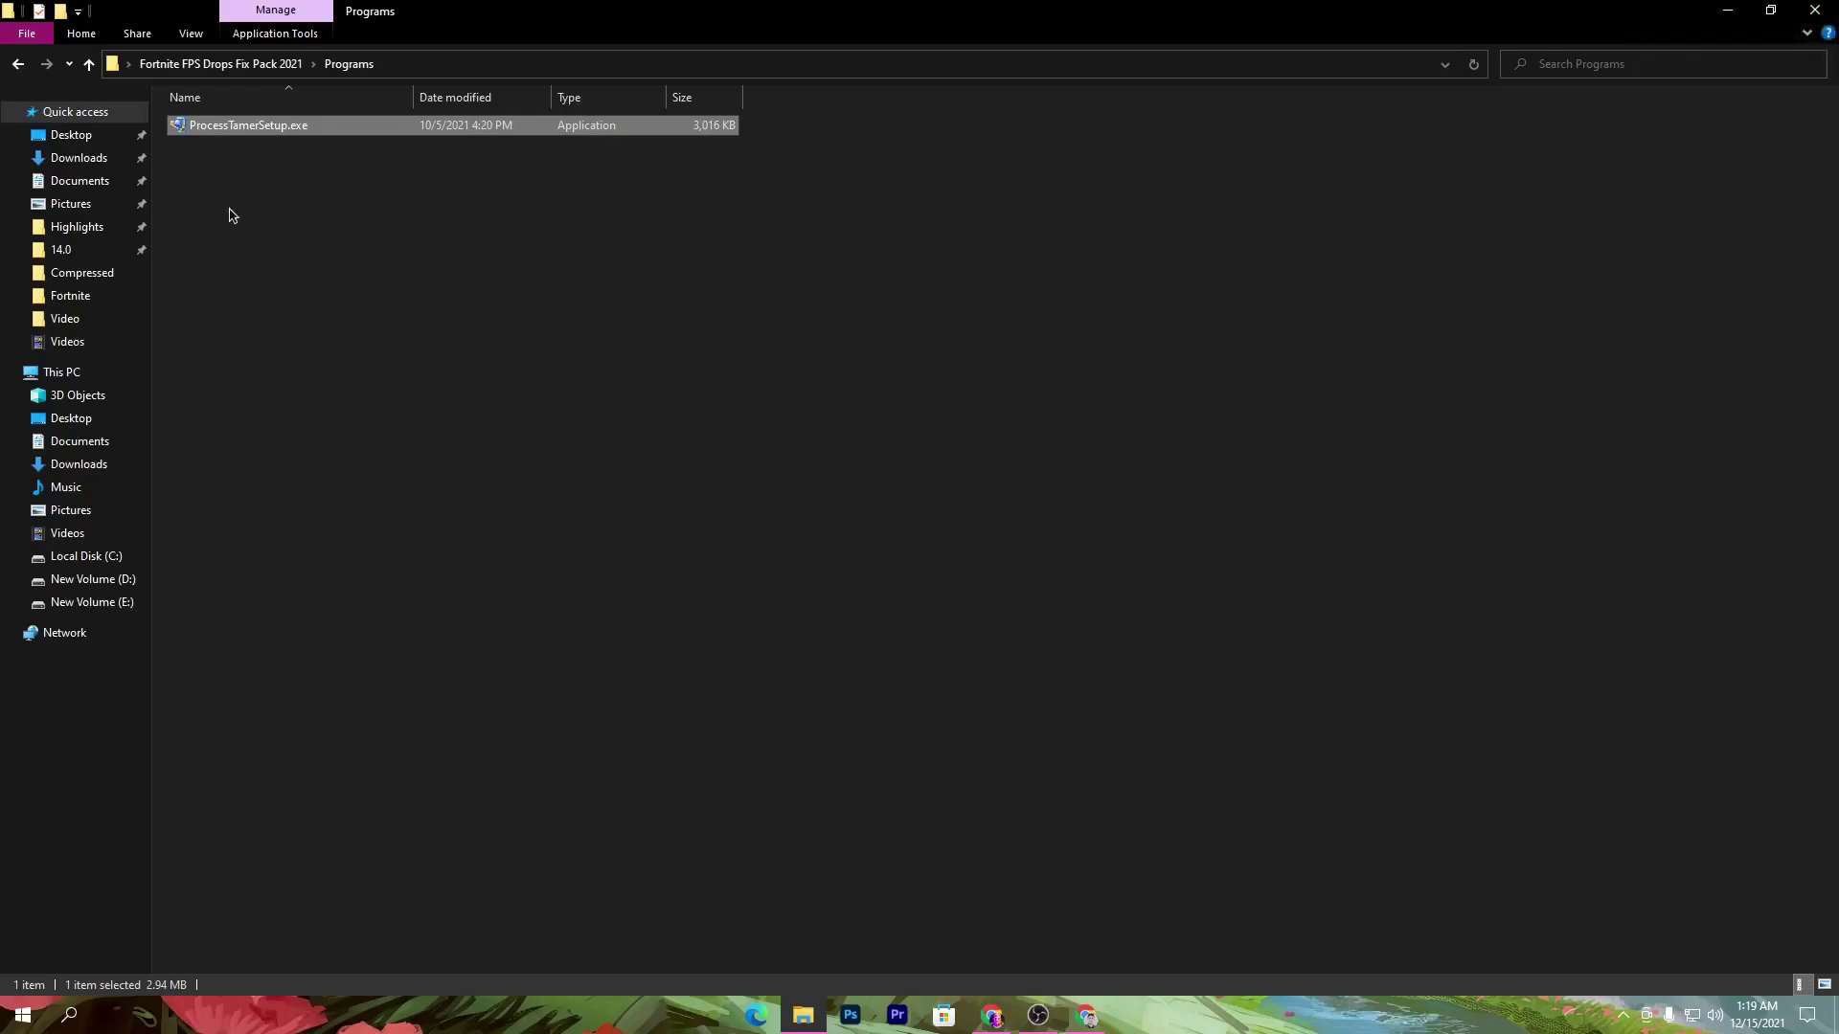
pyautogui.click(1623, 1015)
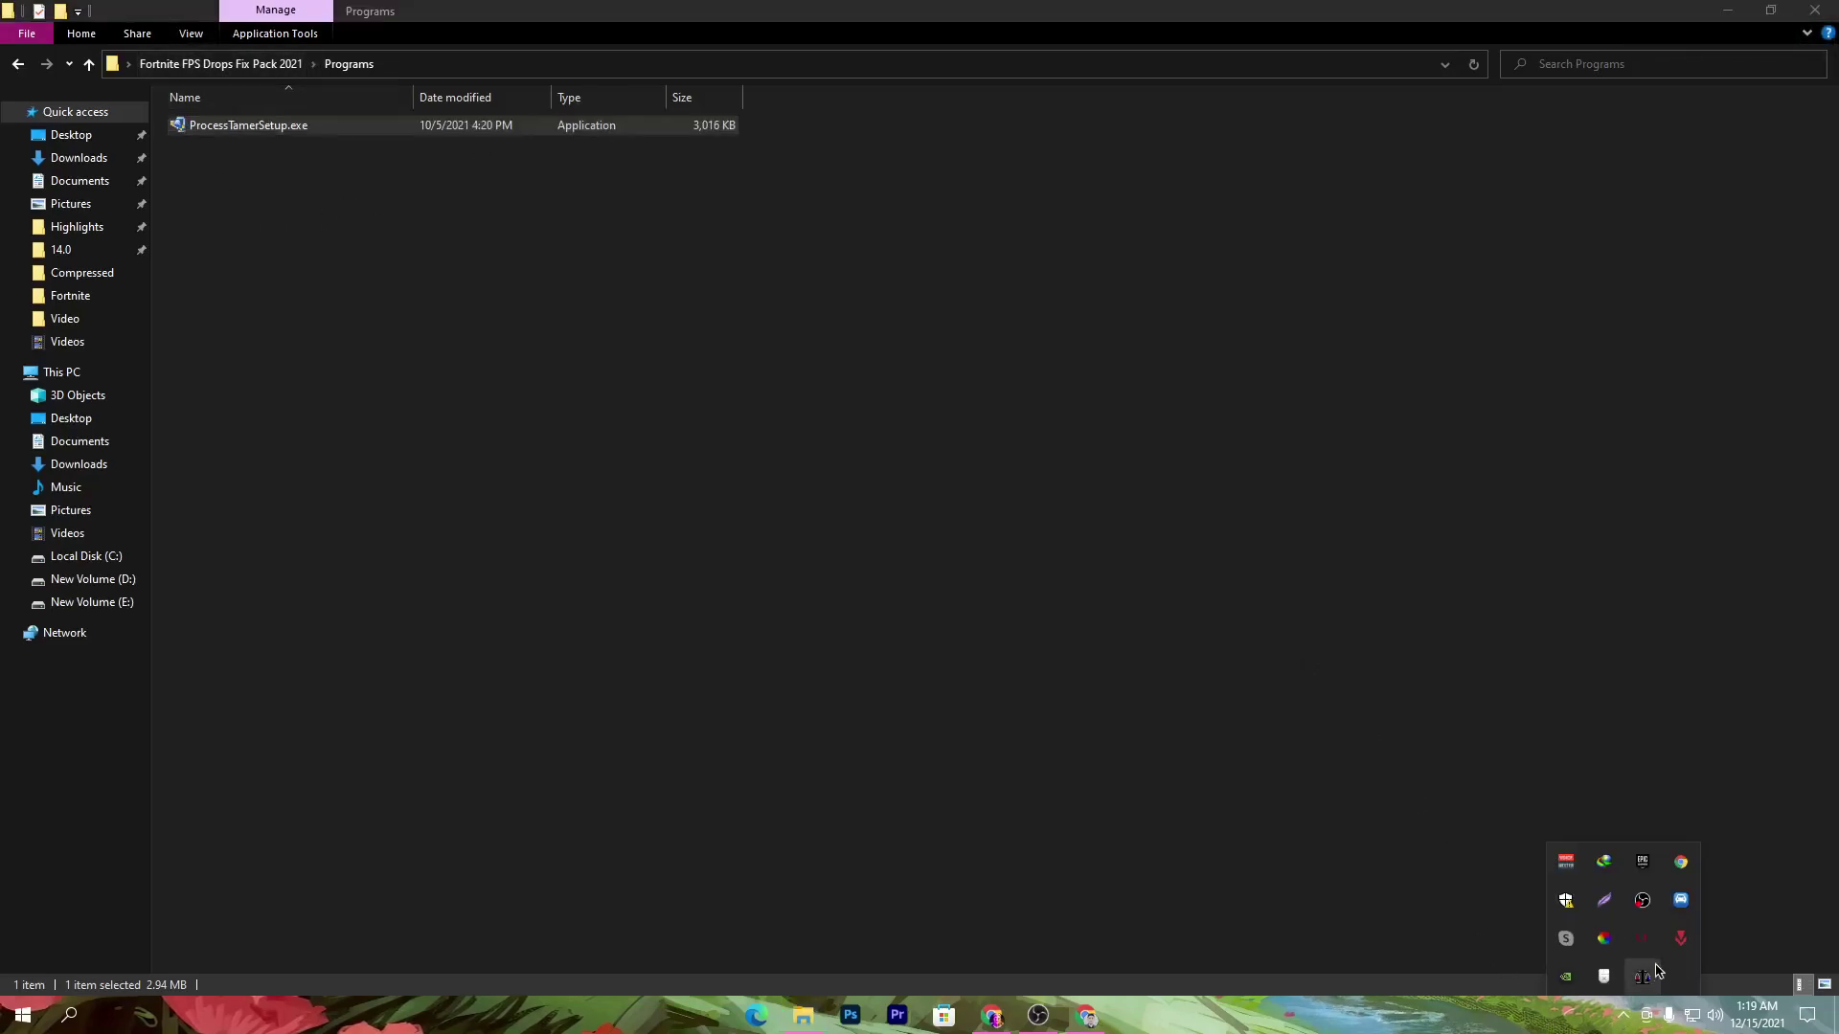
# Run Lower Latency.bat as administrator from the pack's Windows Useless Program Disable folder and allow it to make changes.
pyautogui.click(174, 64)
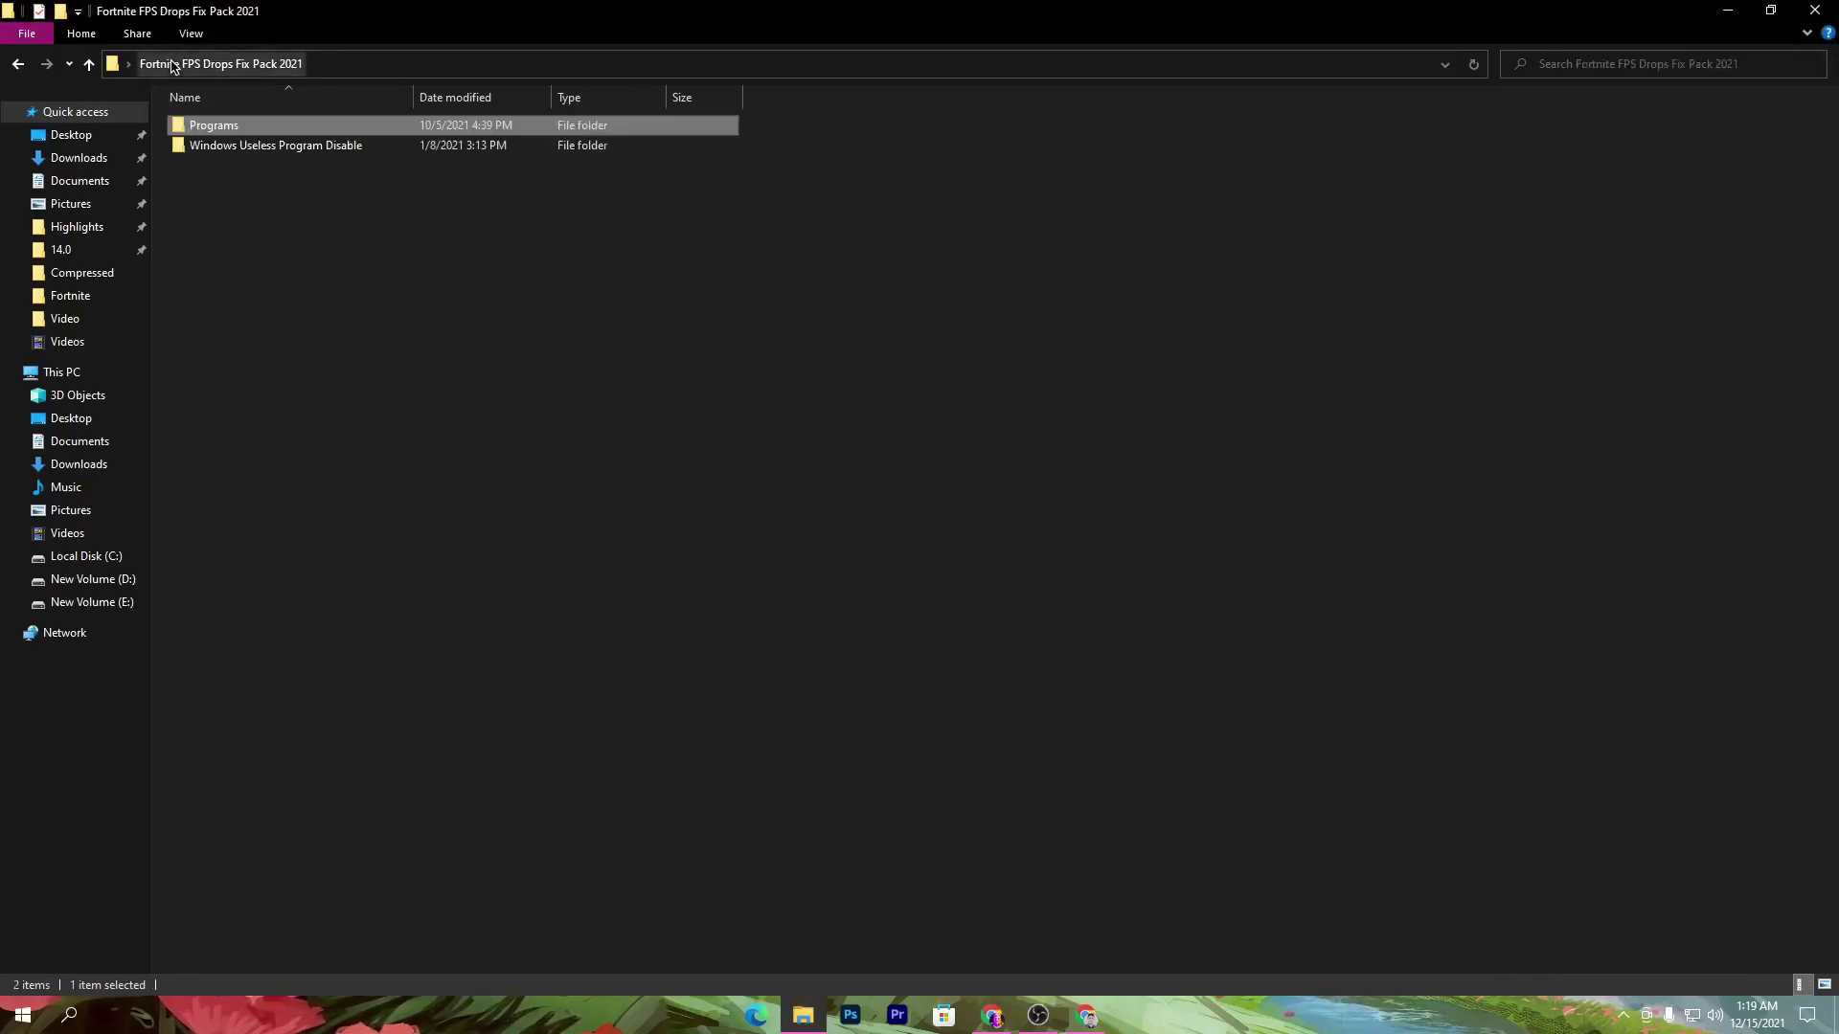
pyautogui.doubleClick(257, 146)
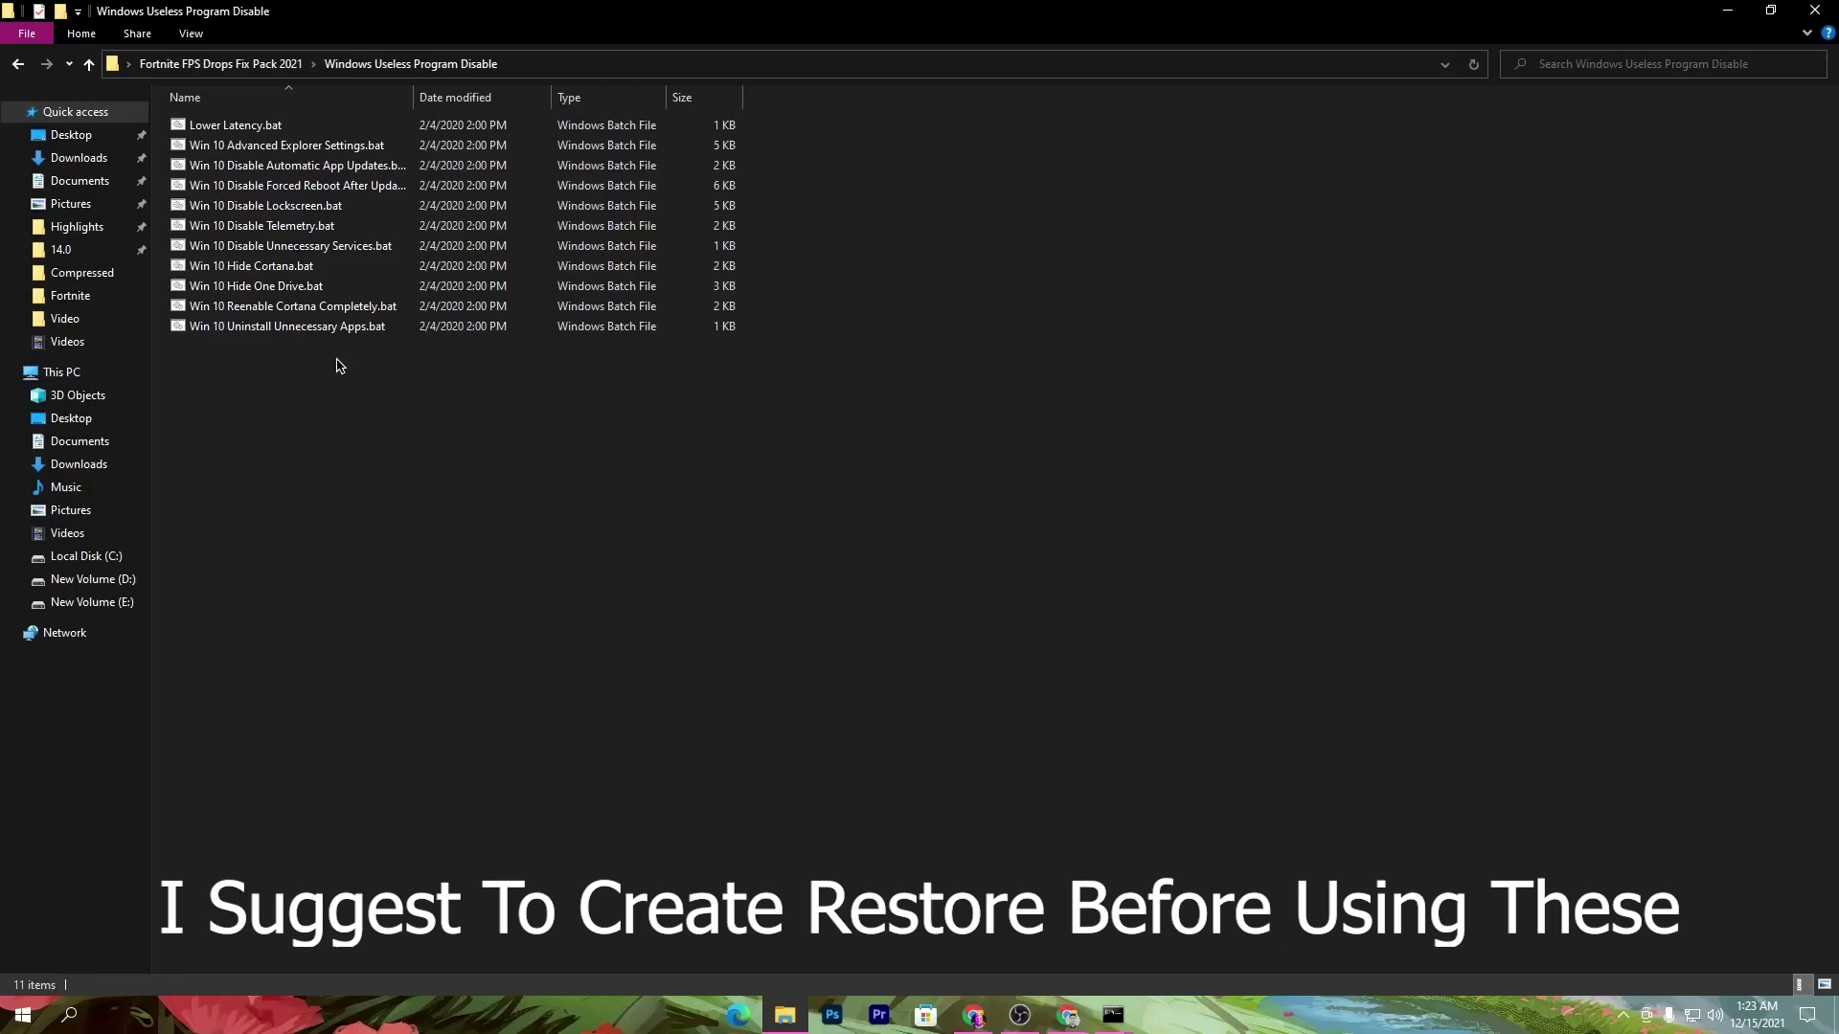
pyautogui.click(219, 131)
pyautogui.rightClick(219, 131)
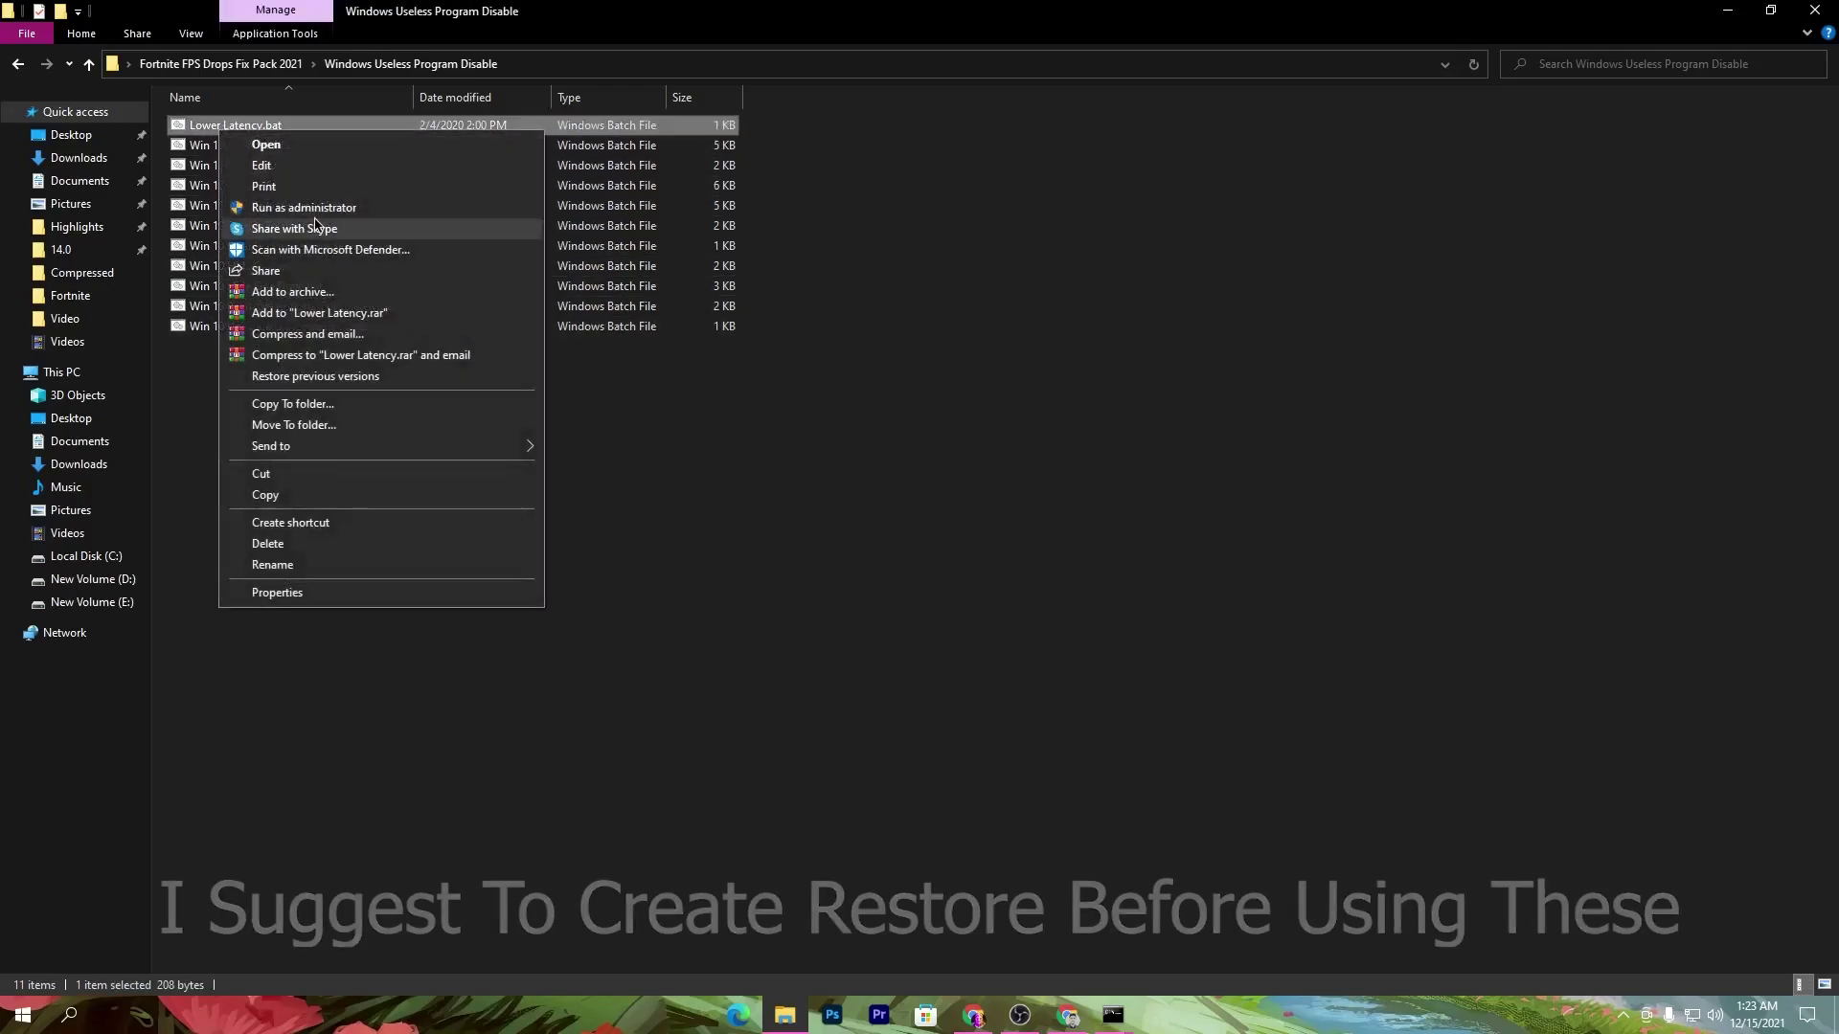
pyautogui.click(268, 209)
pyautogui.click(766, 648)
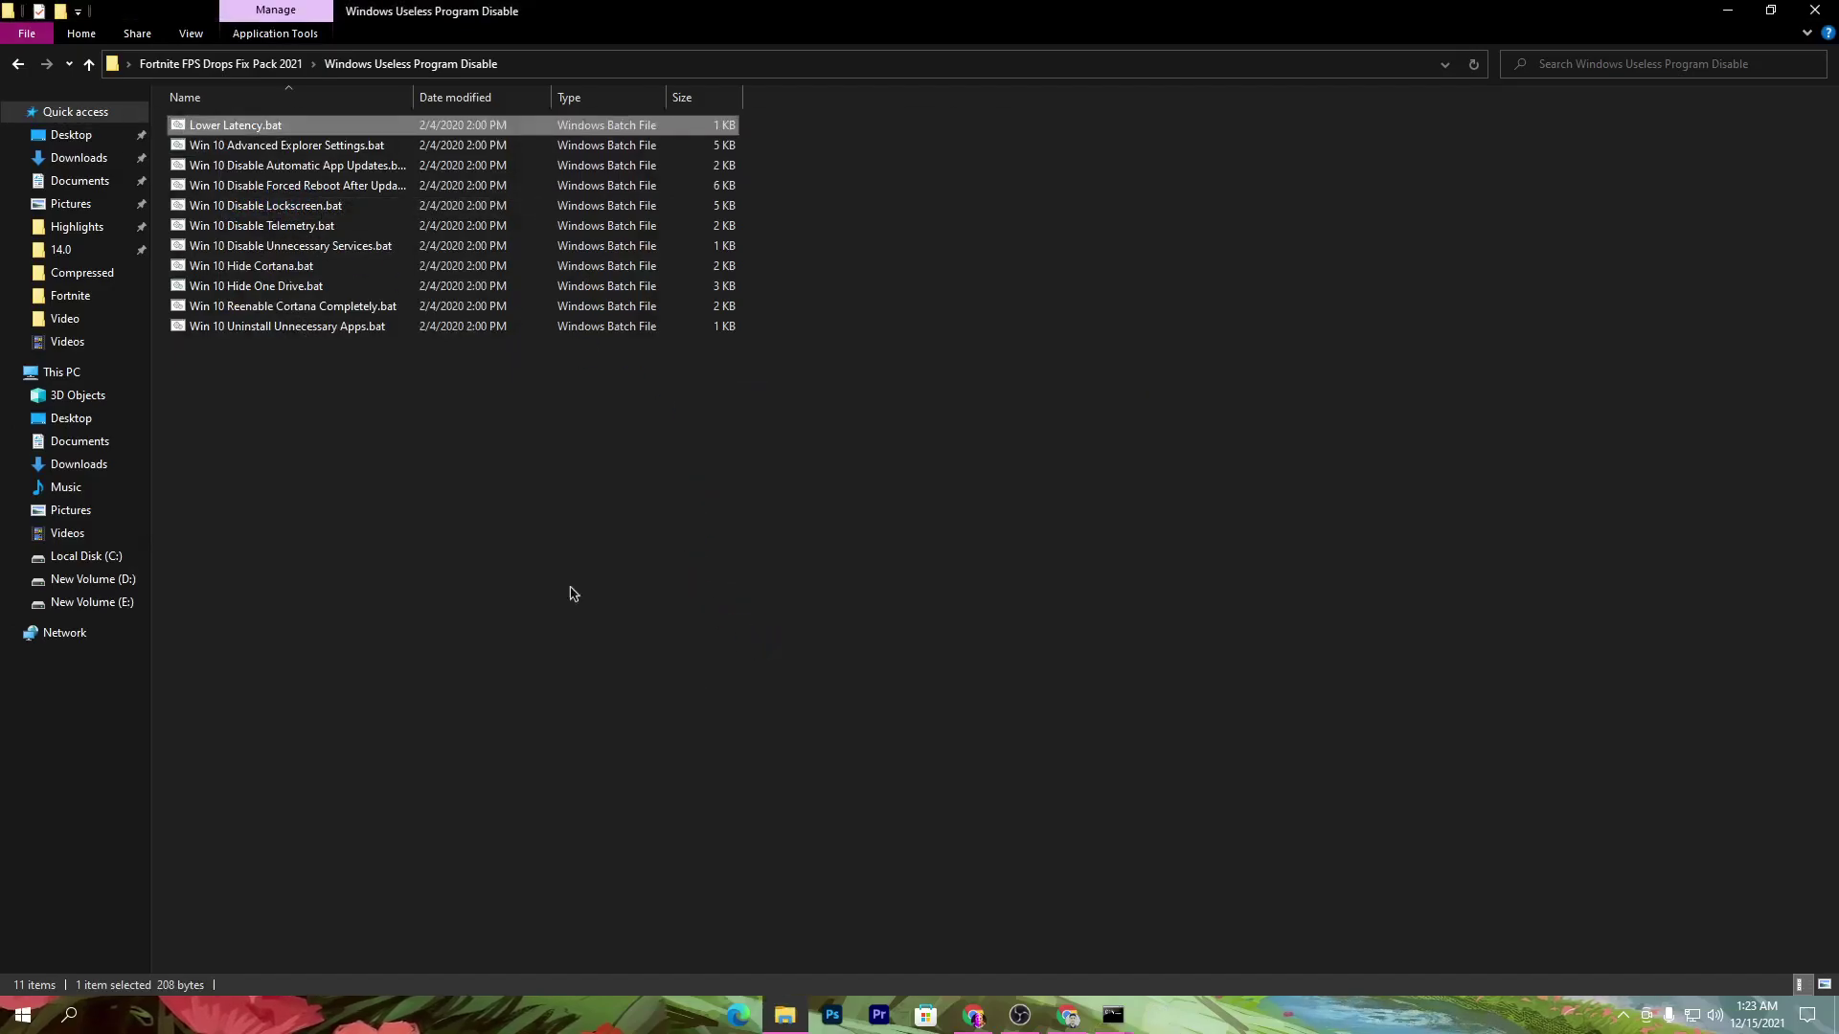
# Run Win 10 Uninstall Unnecessary Apps.bat as administrator, allow it to make changes, and close the folder window.
pyautogui.rightClick(333, 331)
pyautogui.click(383, 408)
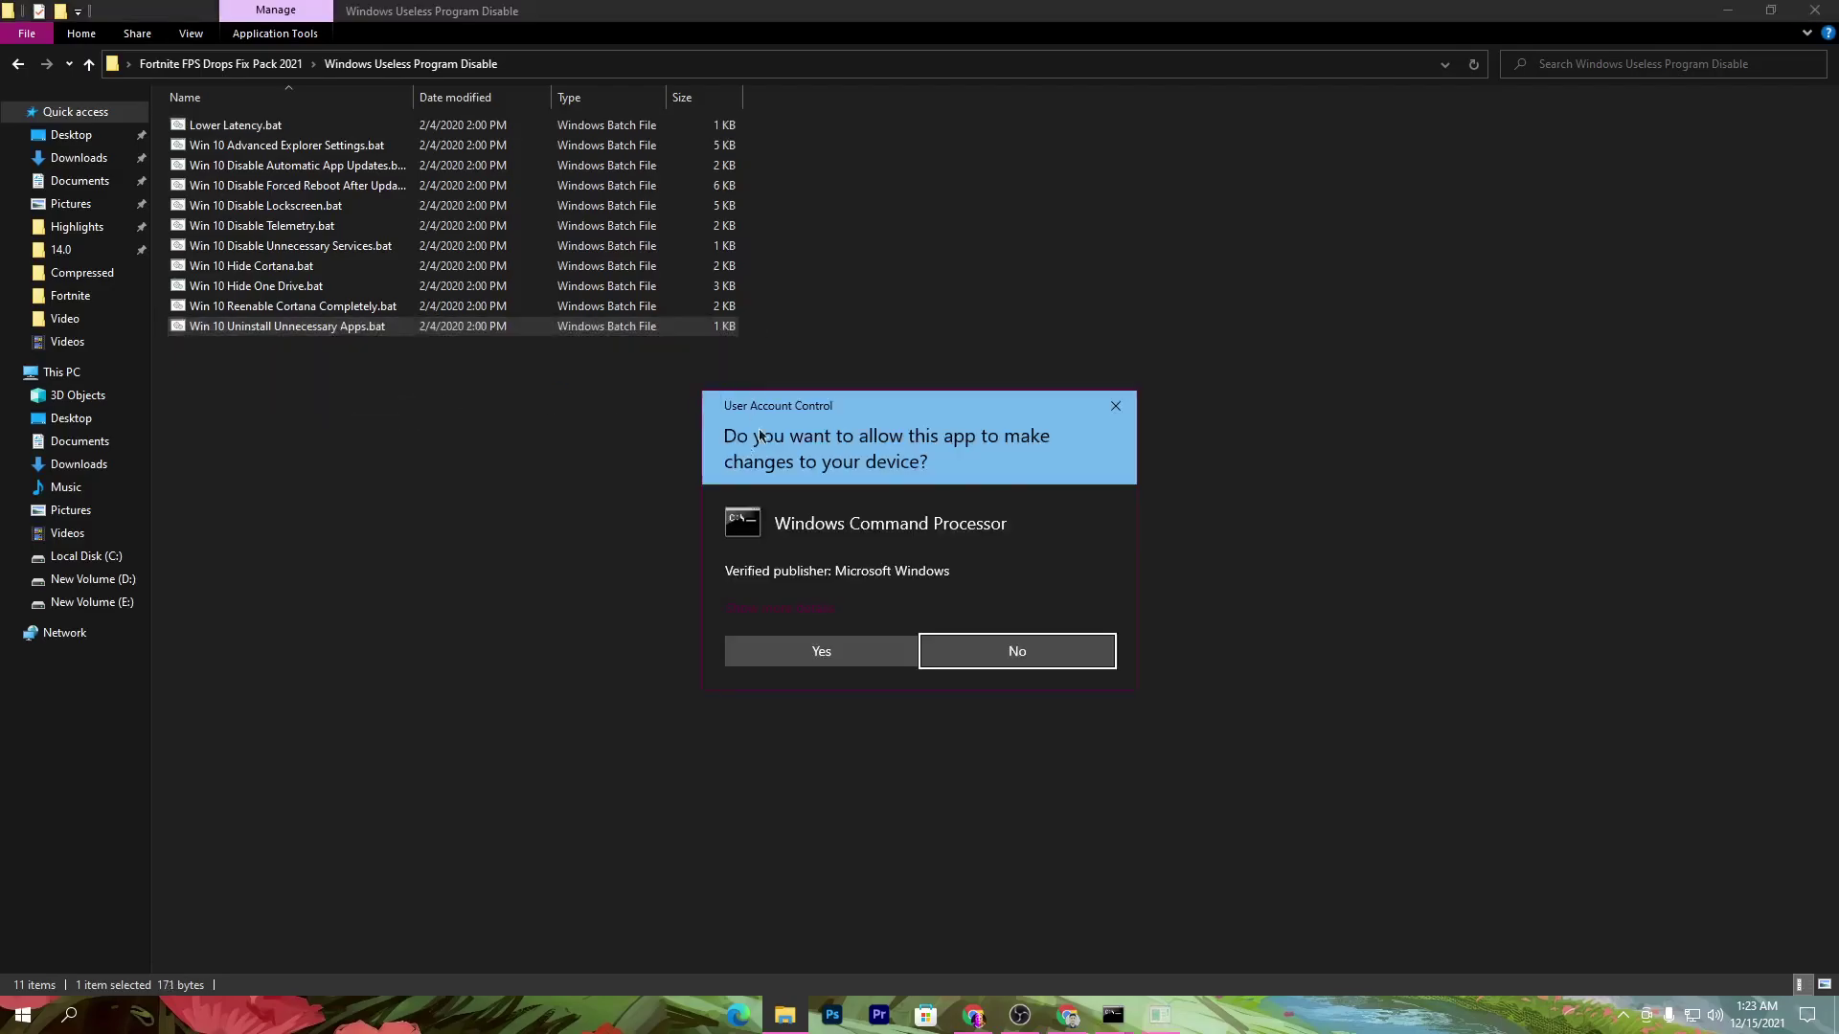
pyautogui.click(795, 657)
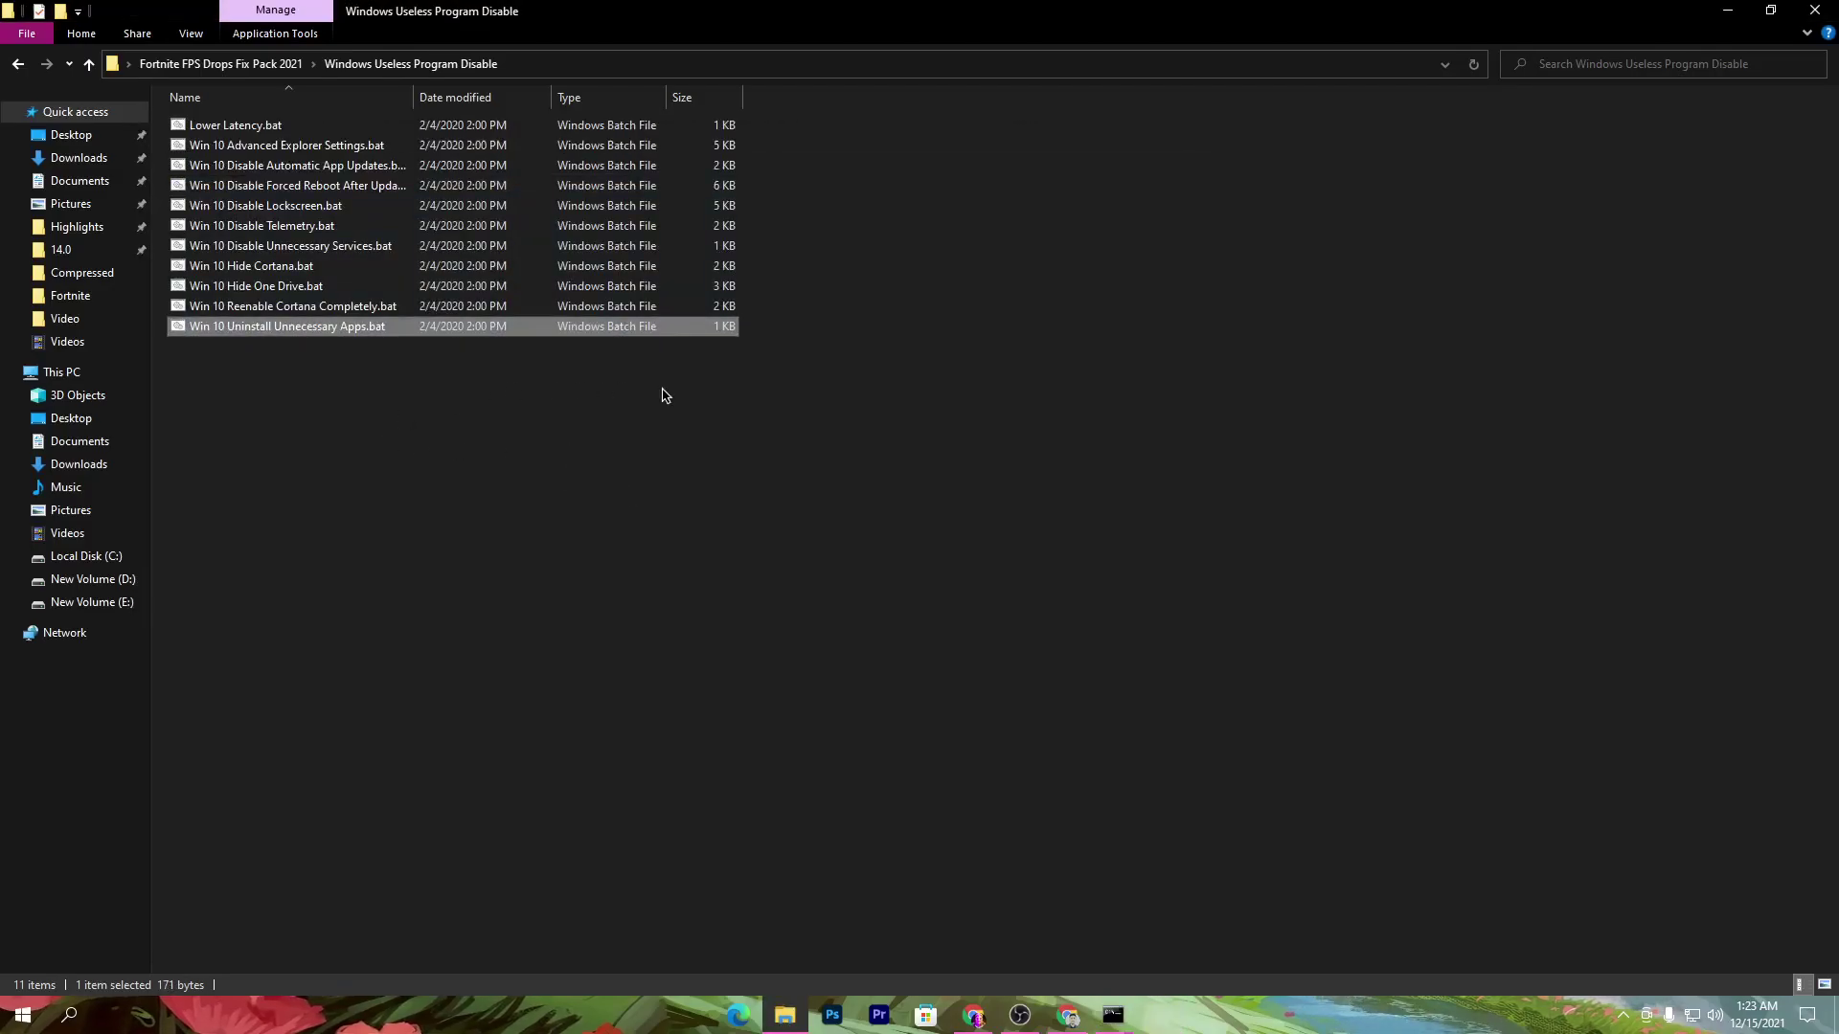
pyautogui.click(374, 488)
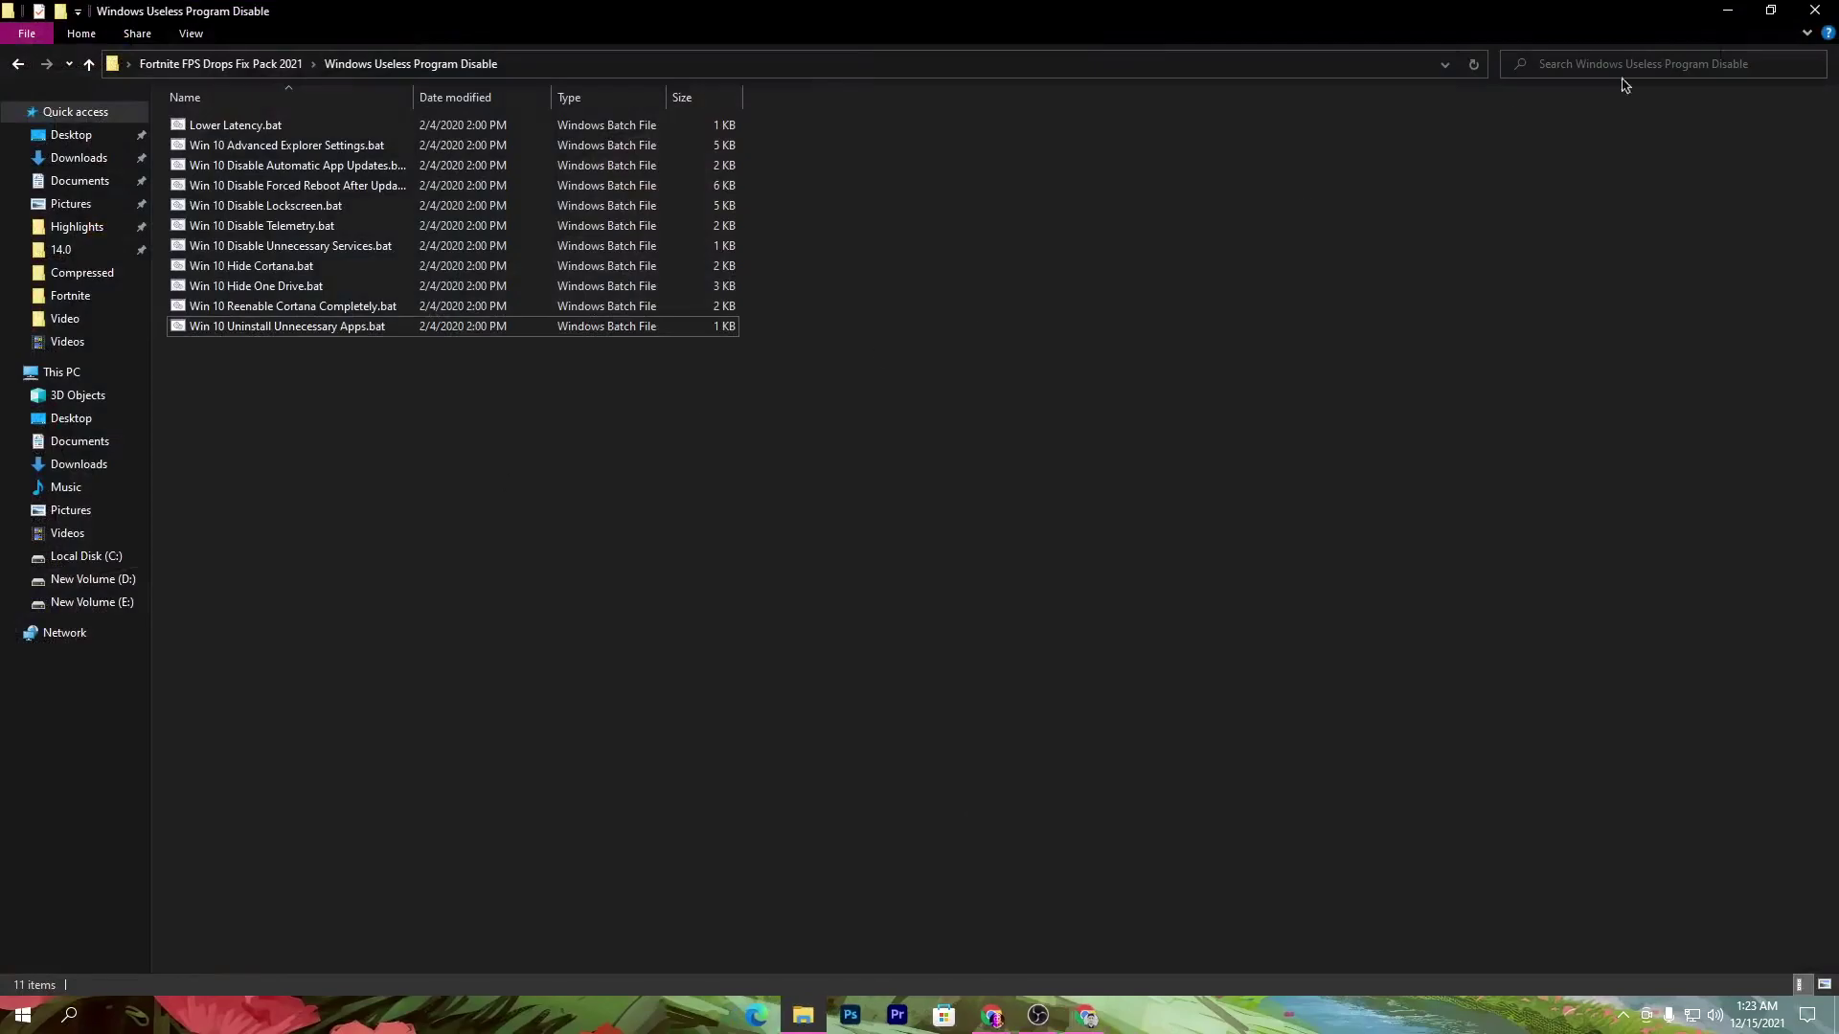
pyautogui.click(1814, 9)
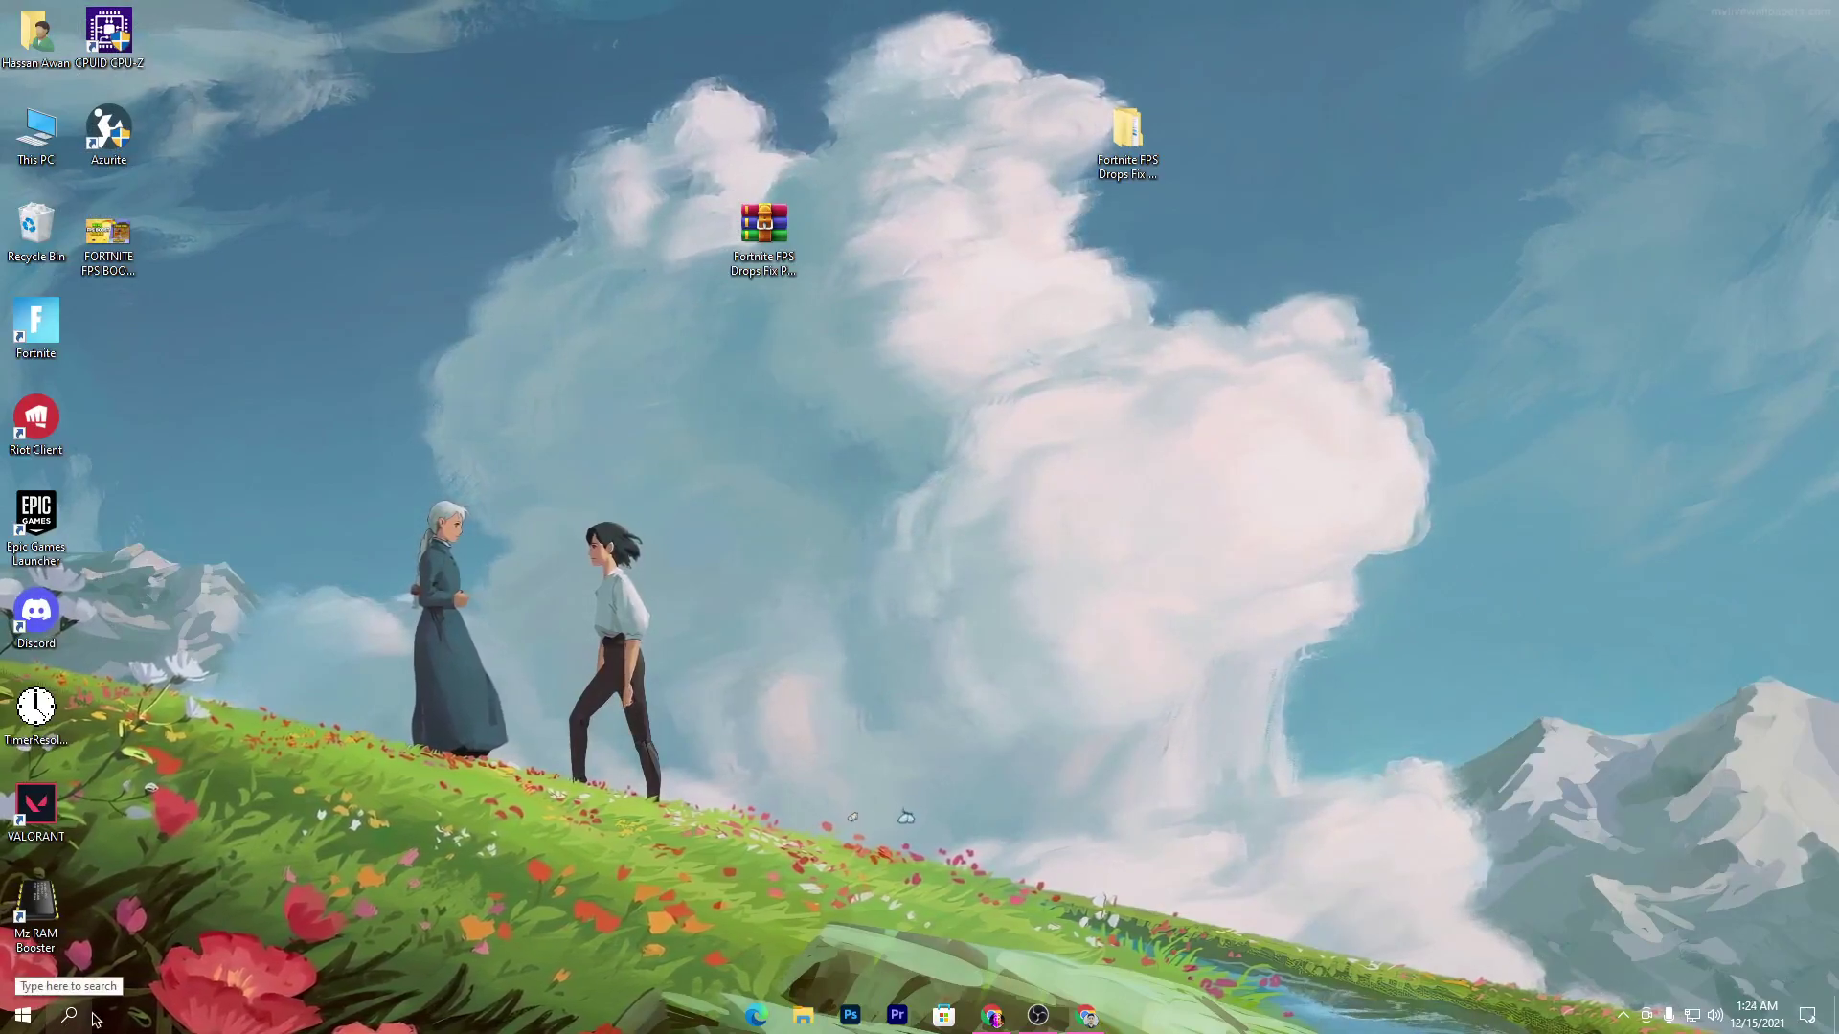
# Launch Task Manager and open the full Windows Services console from its services list.
pyautogui.rightClick(580, 1027)
pyautogui.click(613, 932)
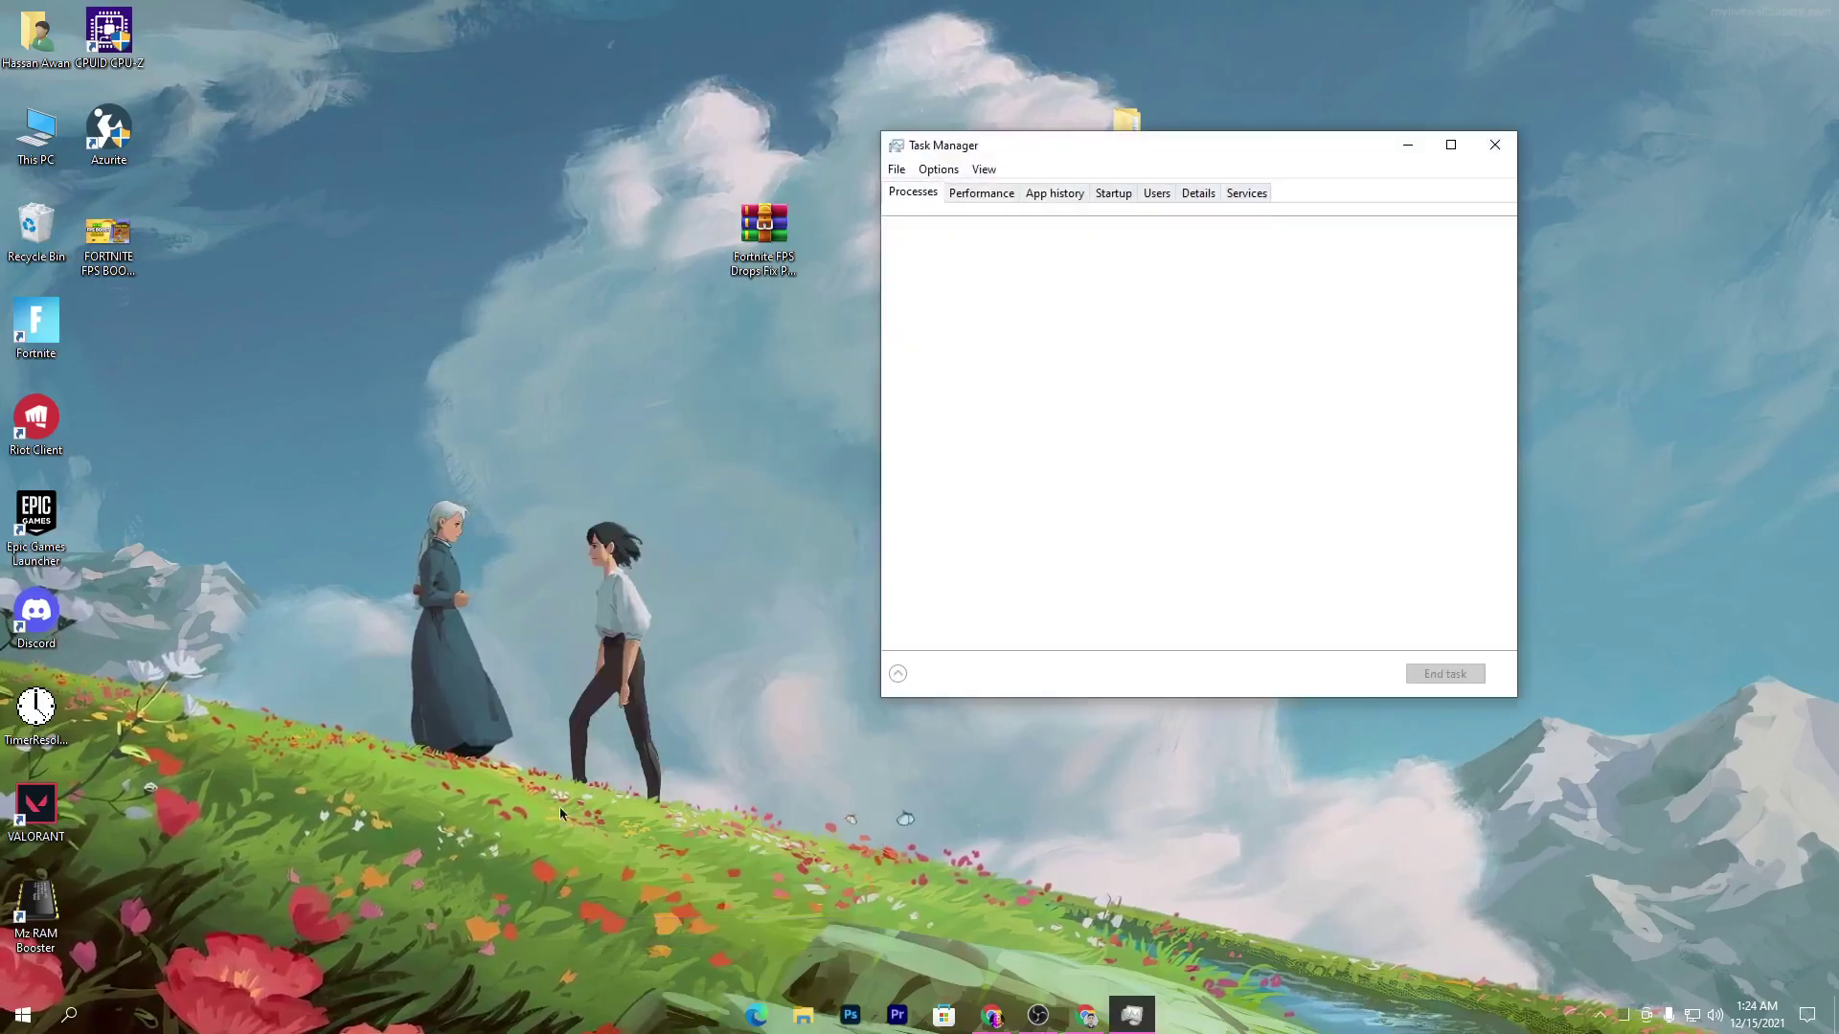
pyautogui.click(1247, 193)
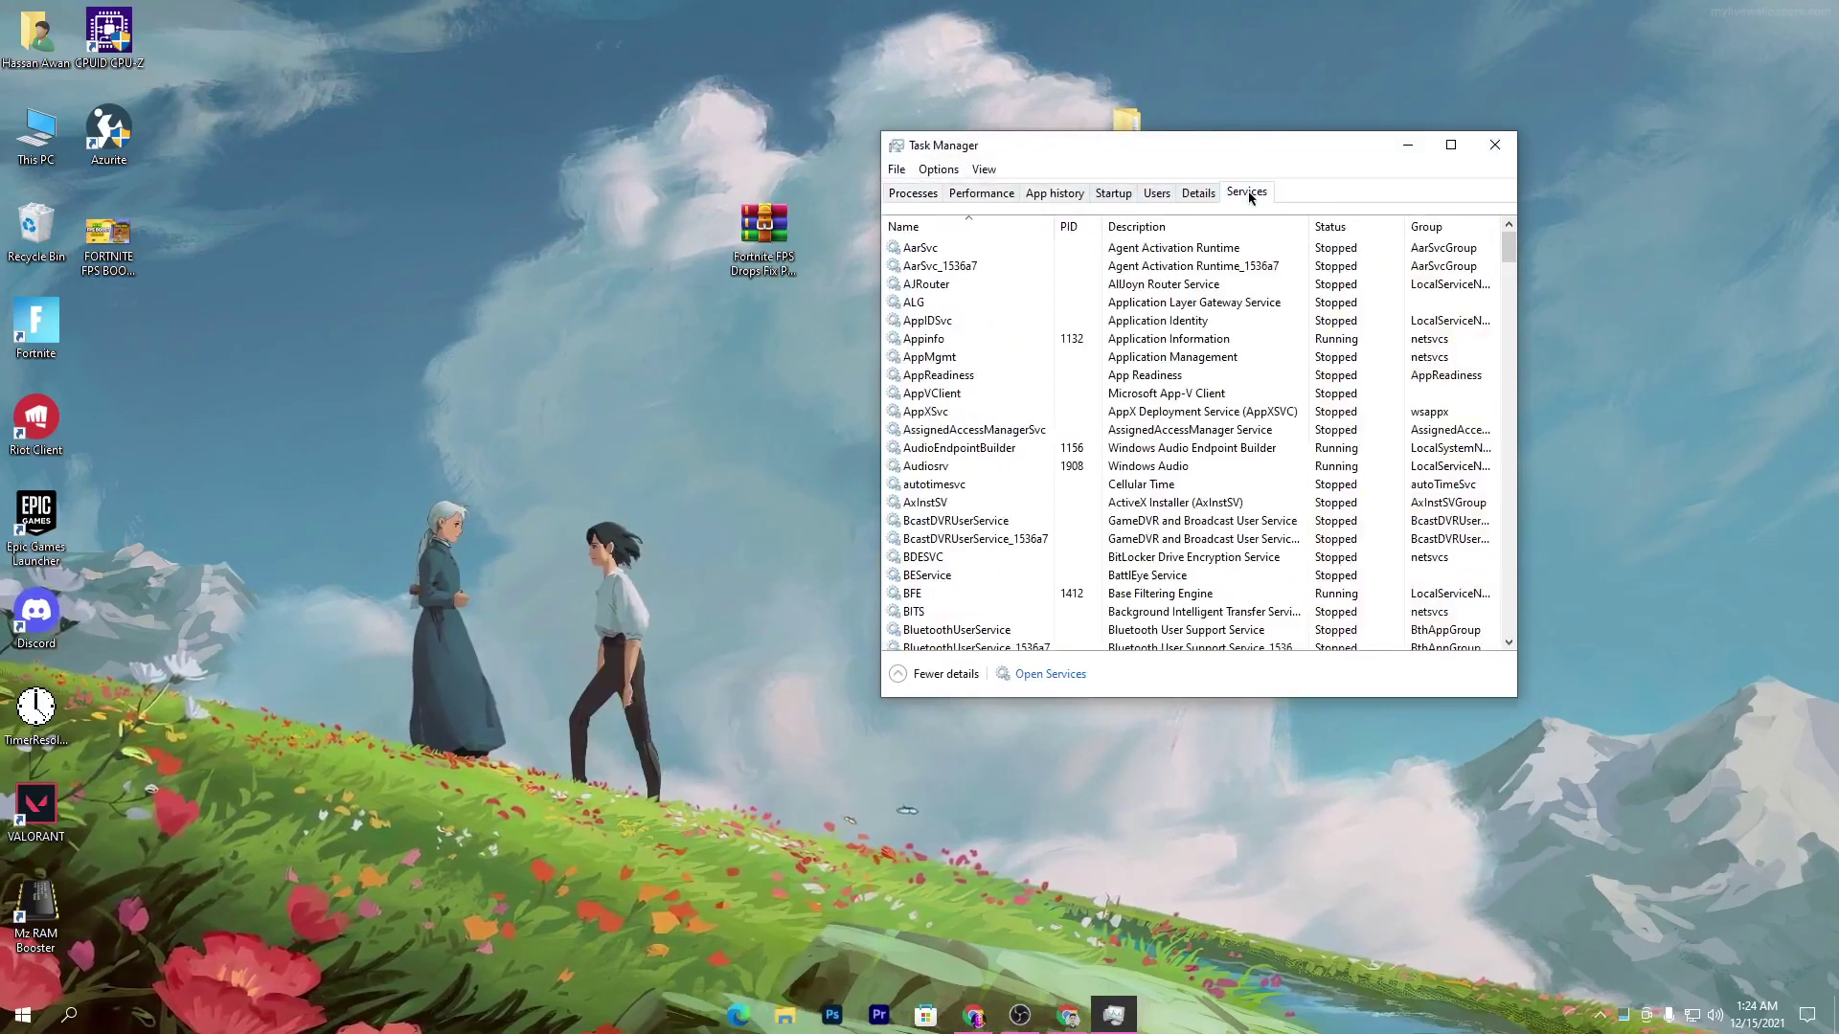
pyautogui.click(1051, 674)
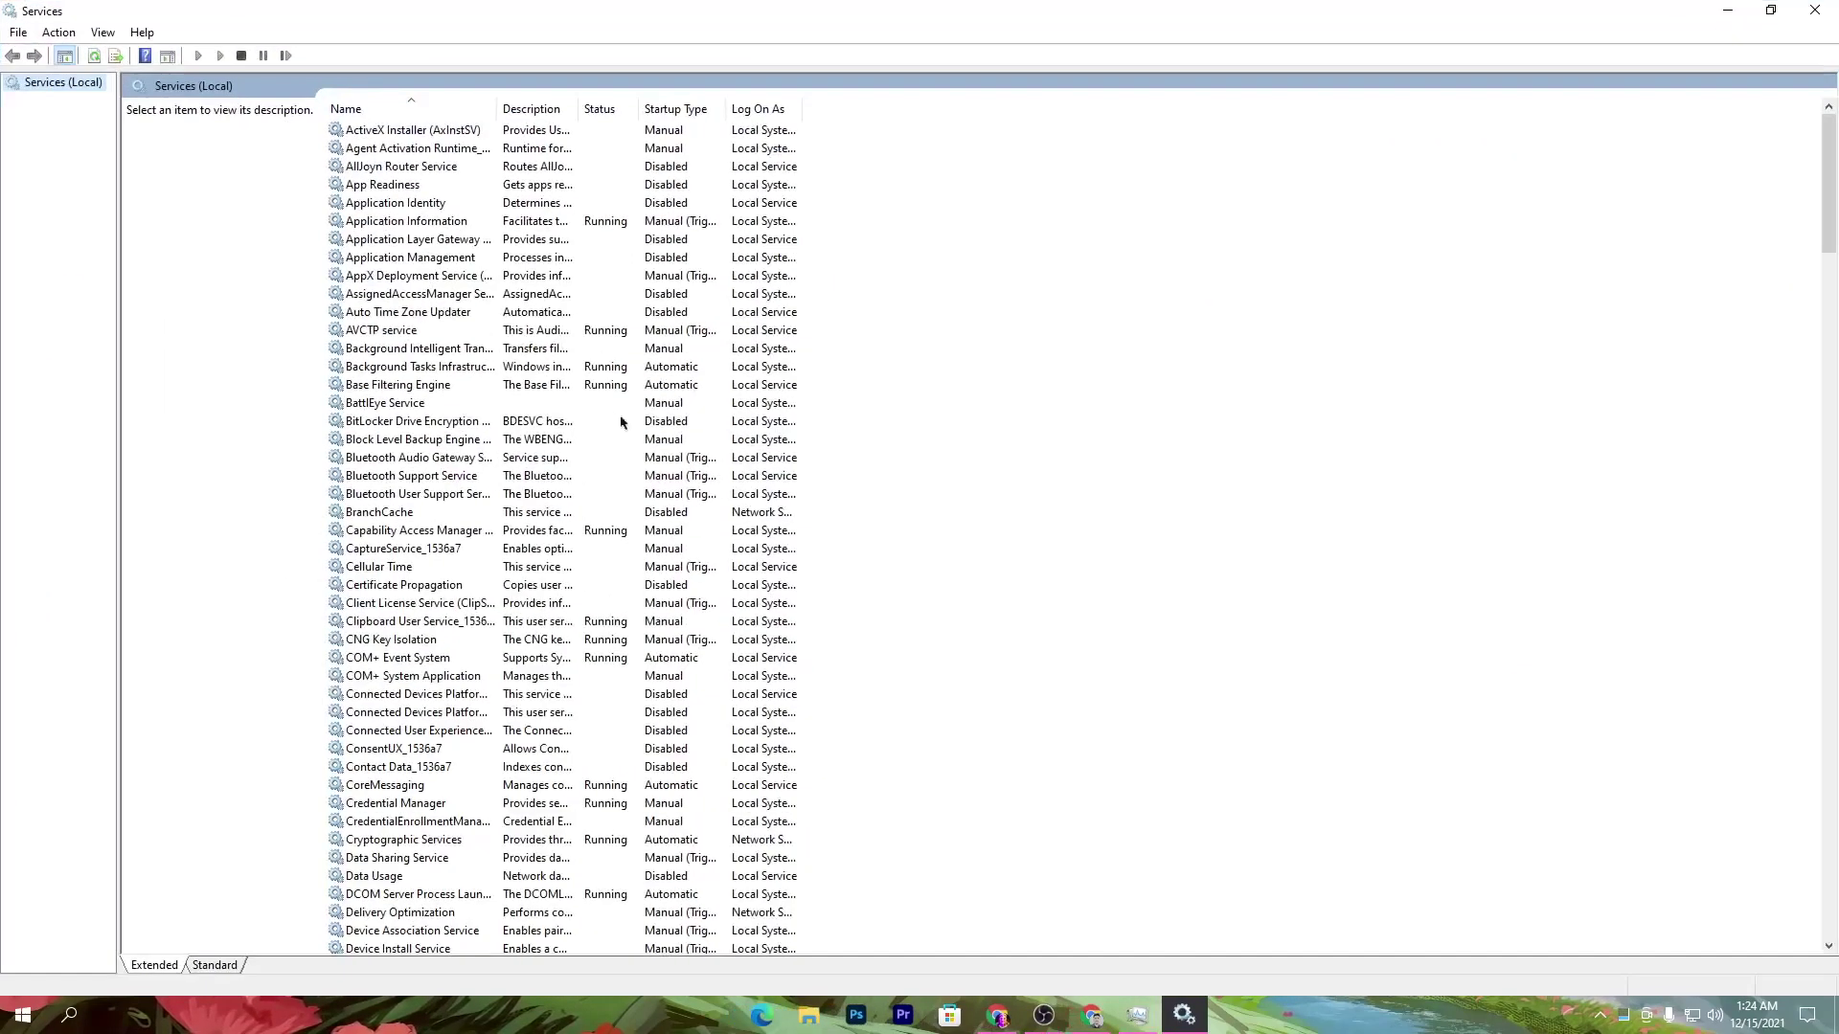
# Stop the Windows Update service, set its startup type to Disabled, and apply the change.
pyautogui.click(499, 421)
pyautogui.press('w')
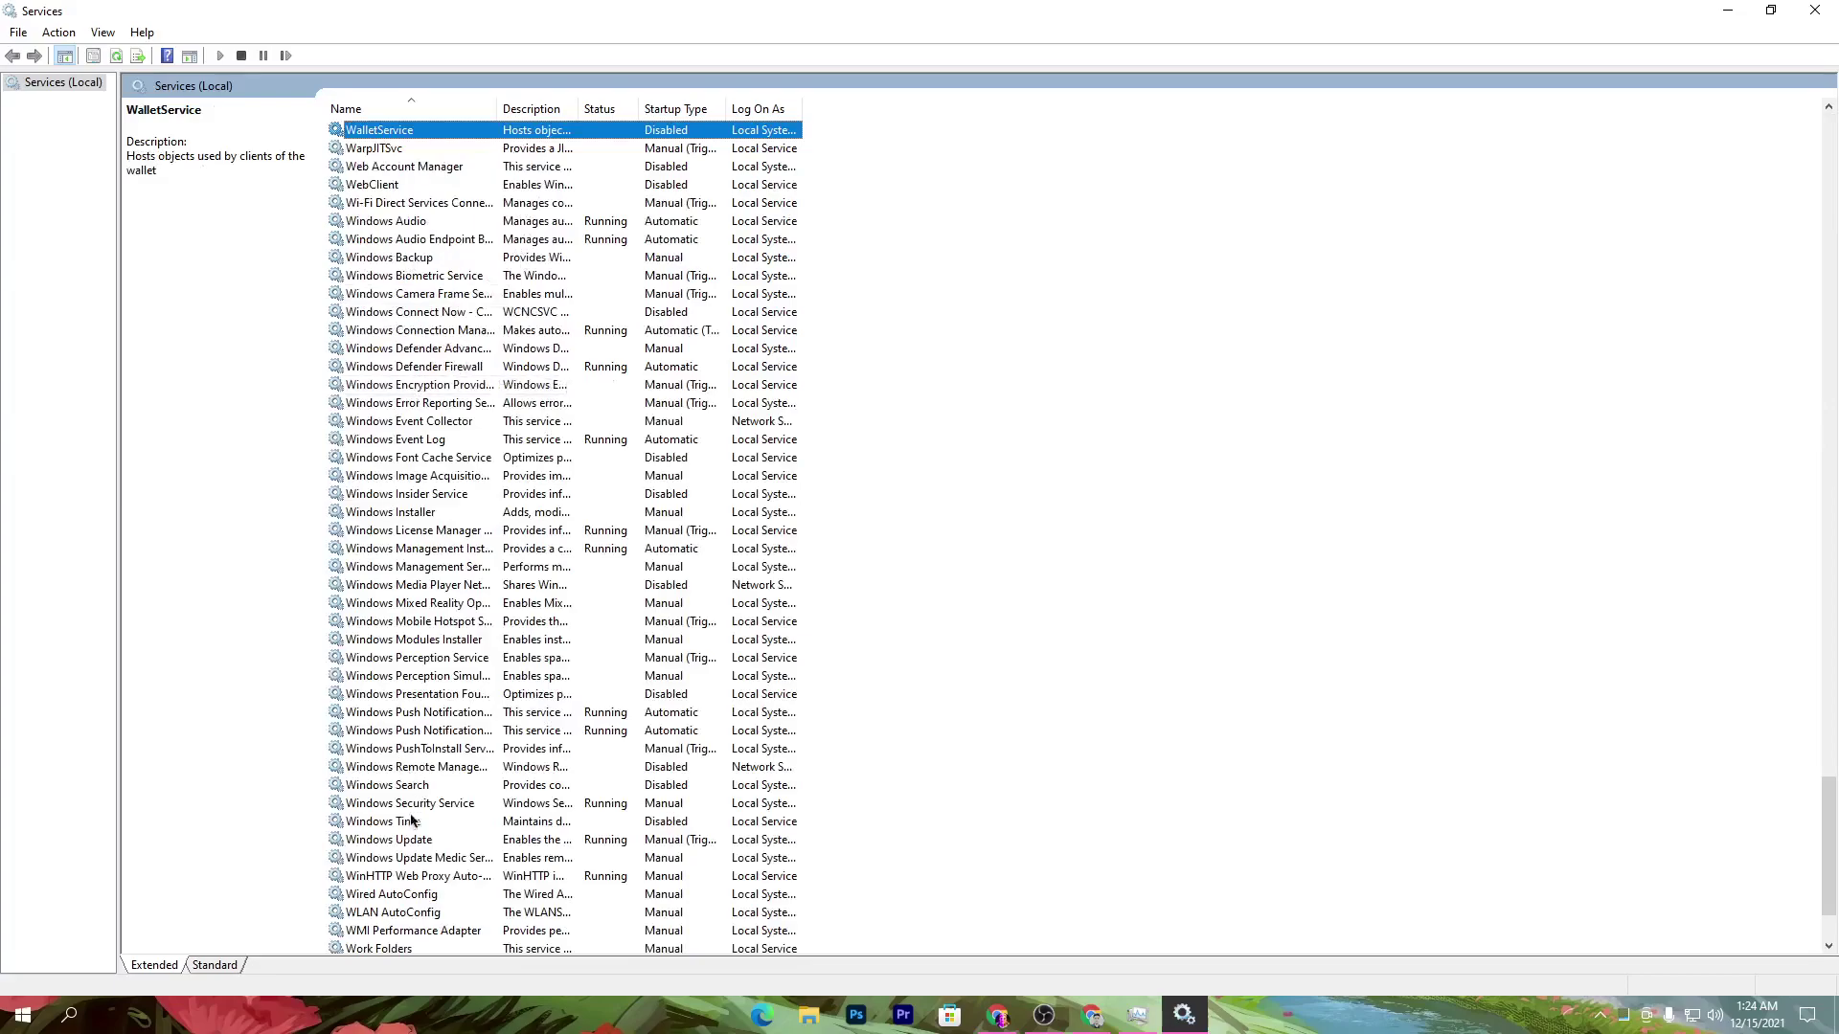
pyautogui.rightClick(370, 844)
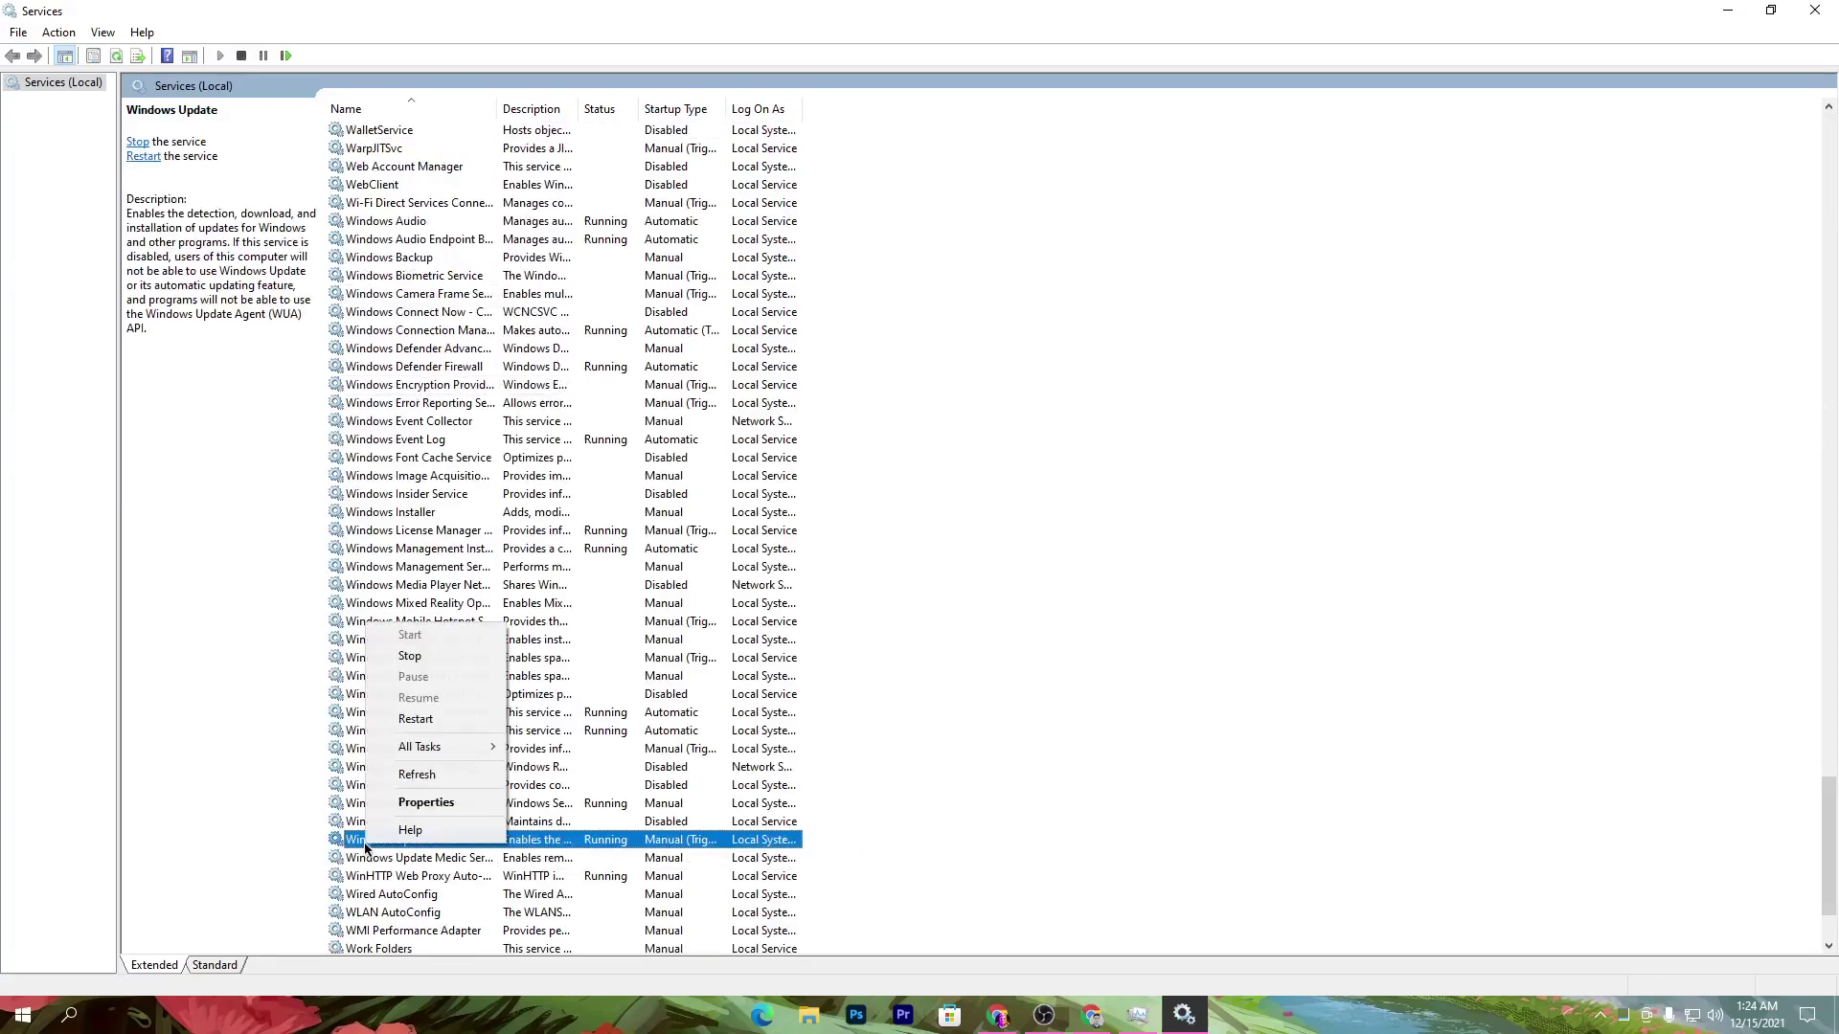
pyautogui.click(420, 807)
pyautogui.click(867, 574)
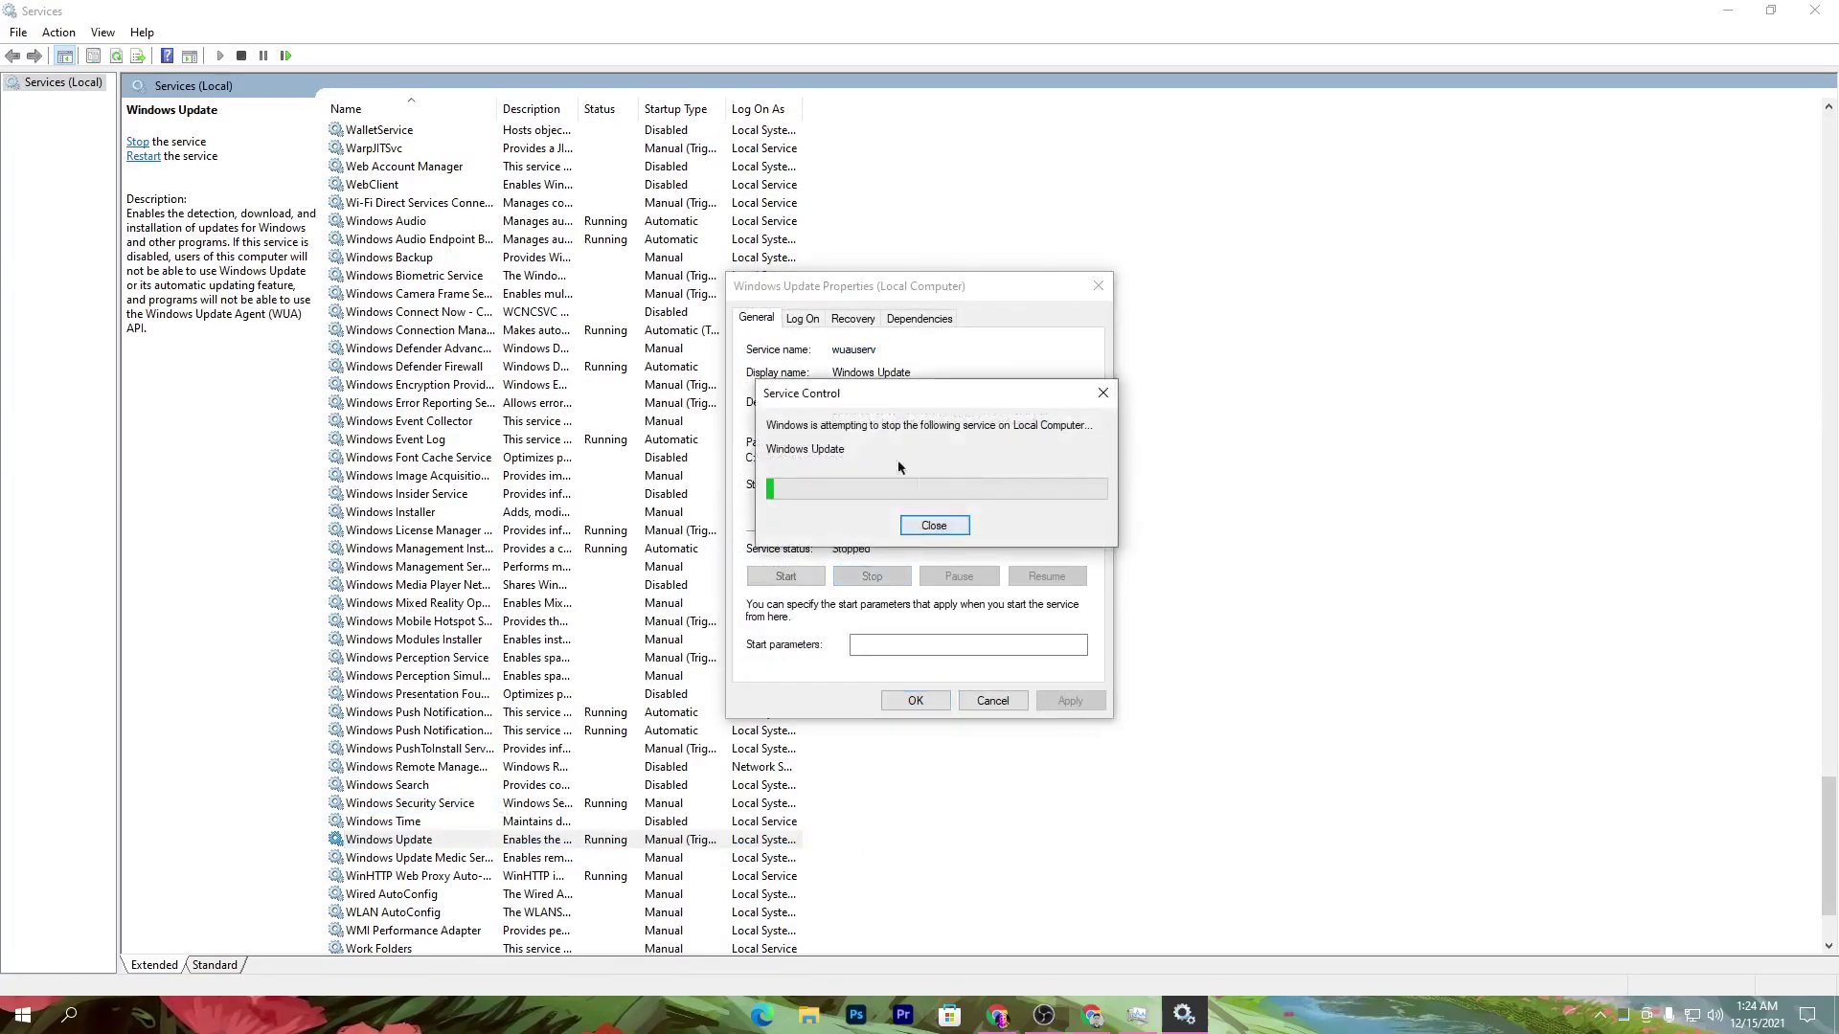
pyautogui.click(862, 486)
pyautogui.click(843, 536)
pyautogui.click(1069, 700)
pyautogui.click(915, 700)
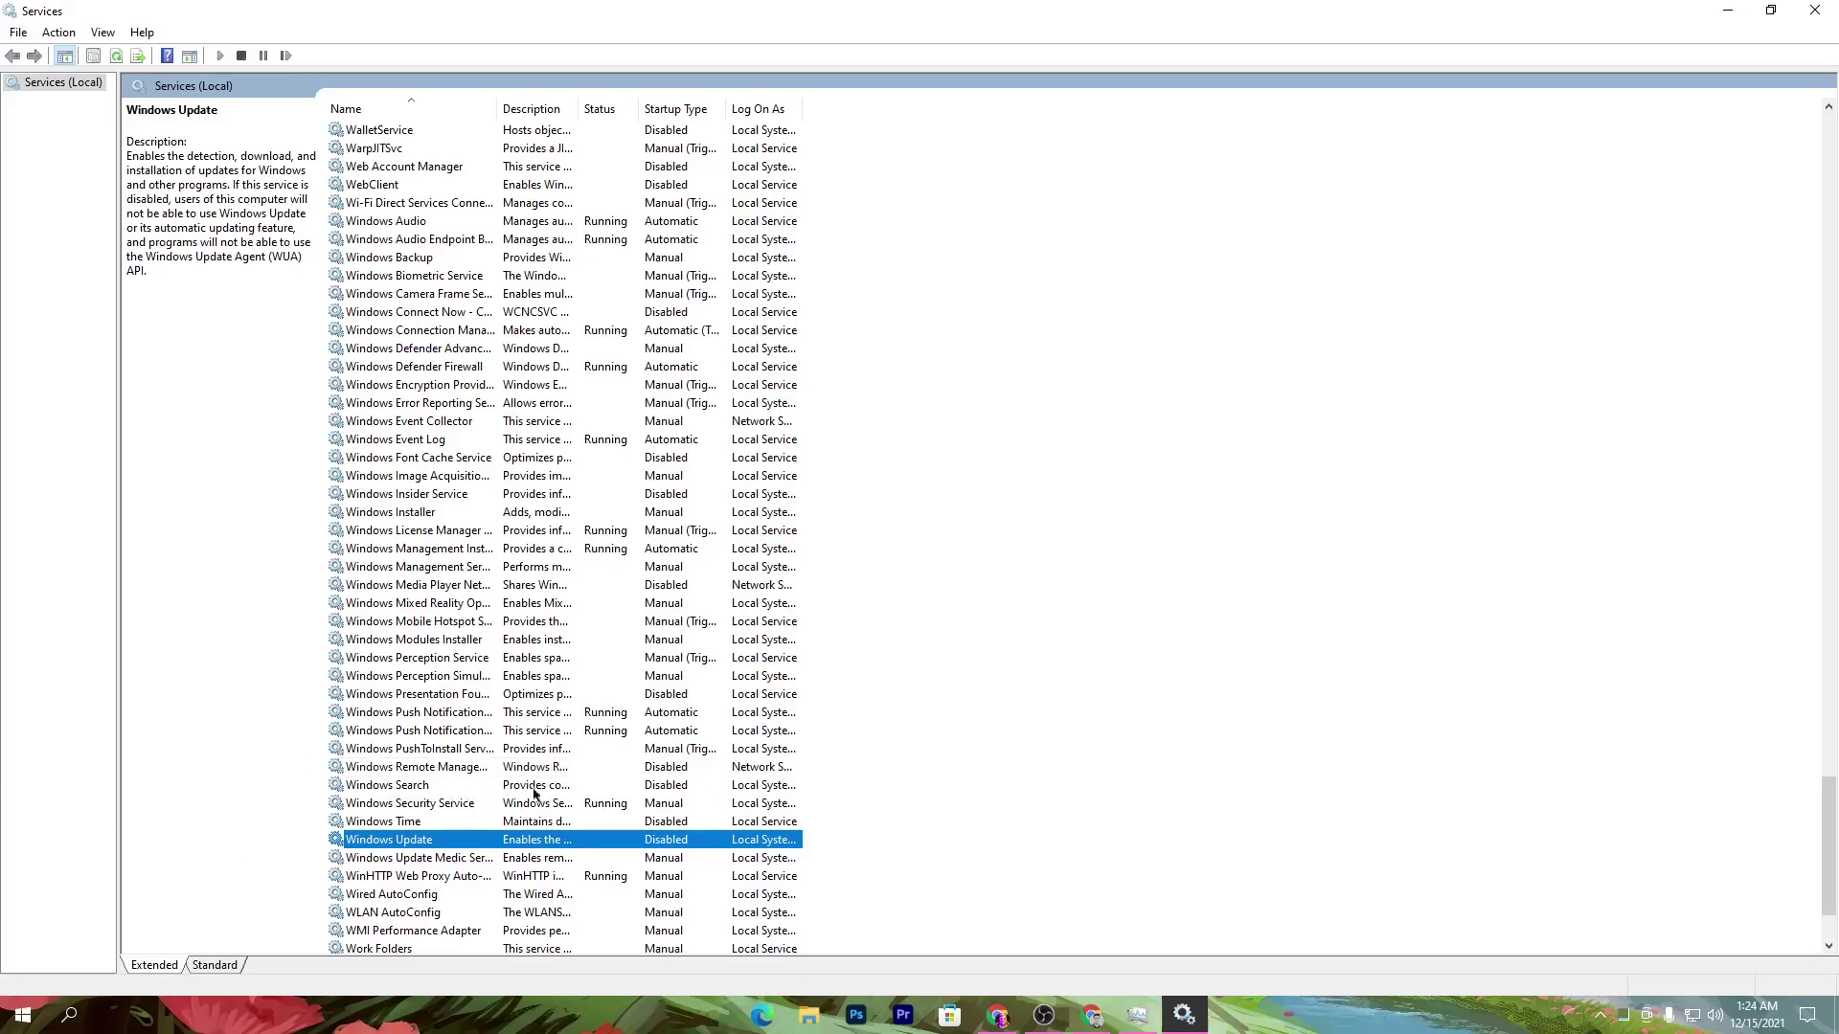
# Make sure the Windows Search service's startup type is Disabled, and close Services and Task Manager.
pyautogui.rightClick(431, 788)
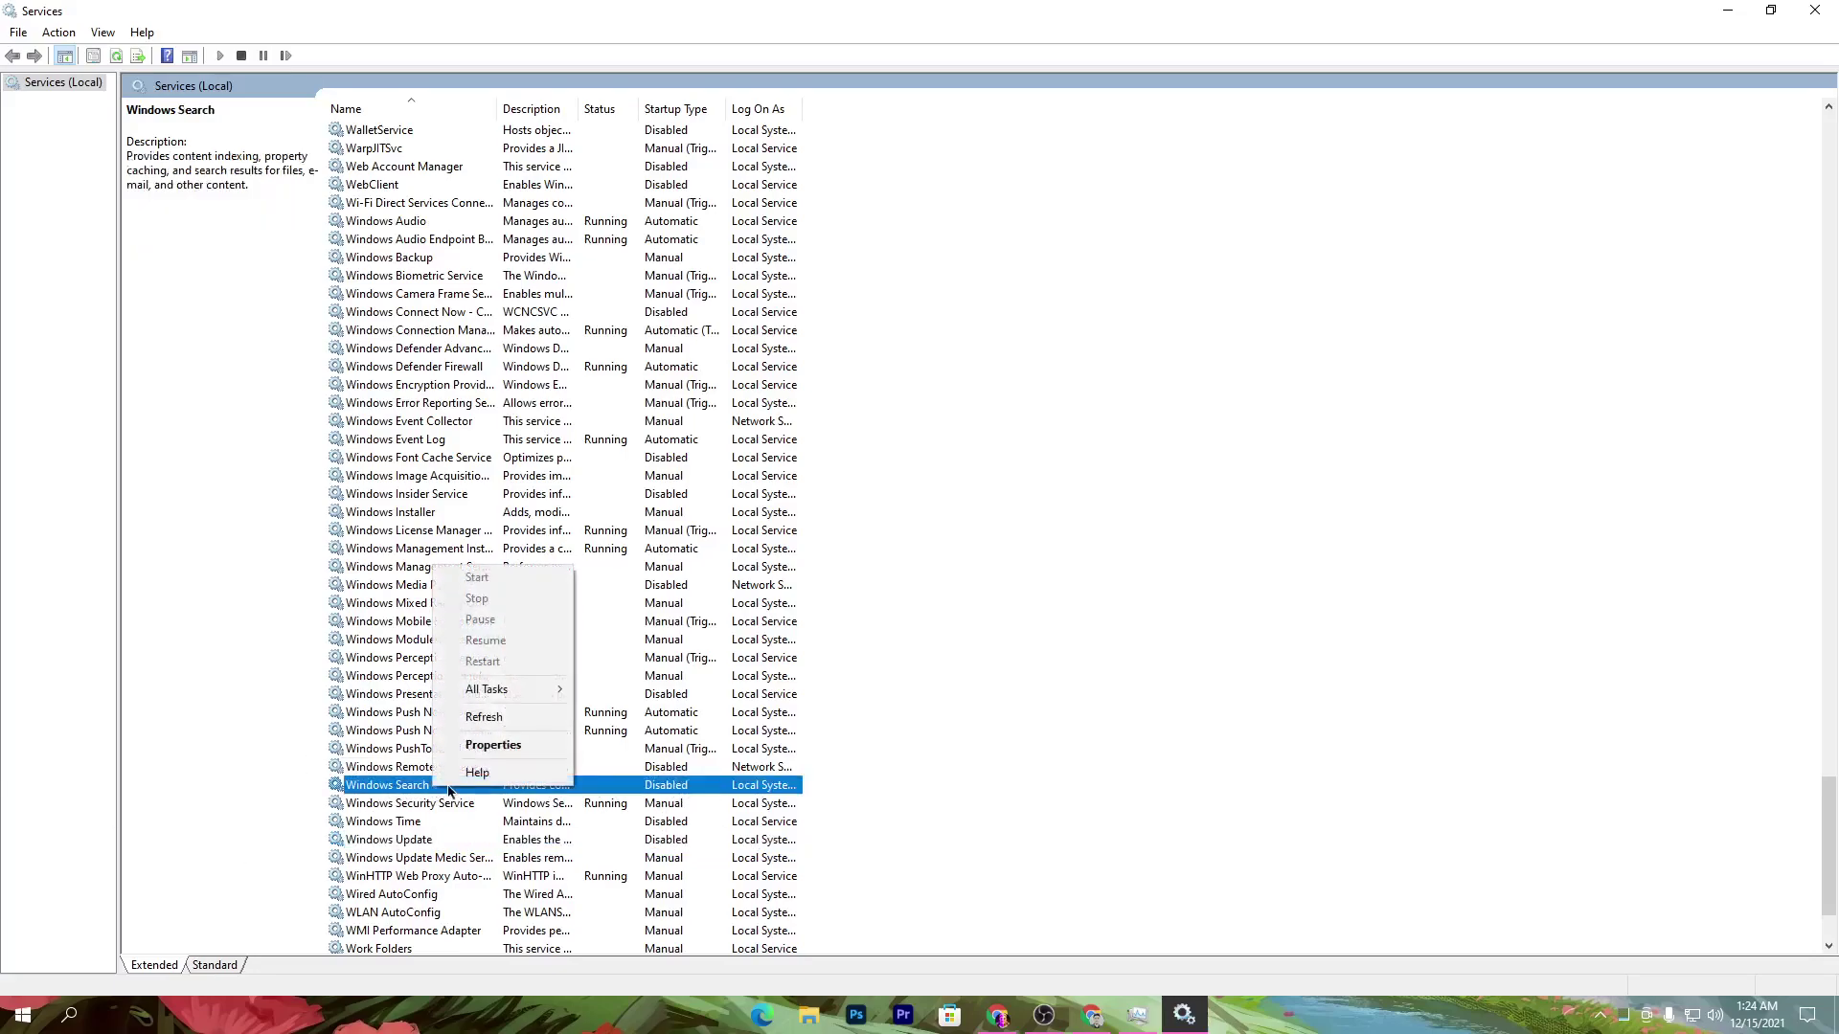
pyautogui.click(498, 745)
pyautogui.click(905, 486)
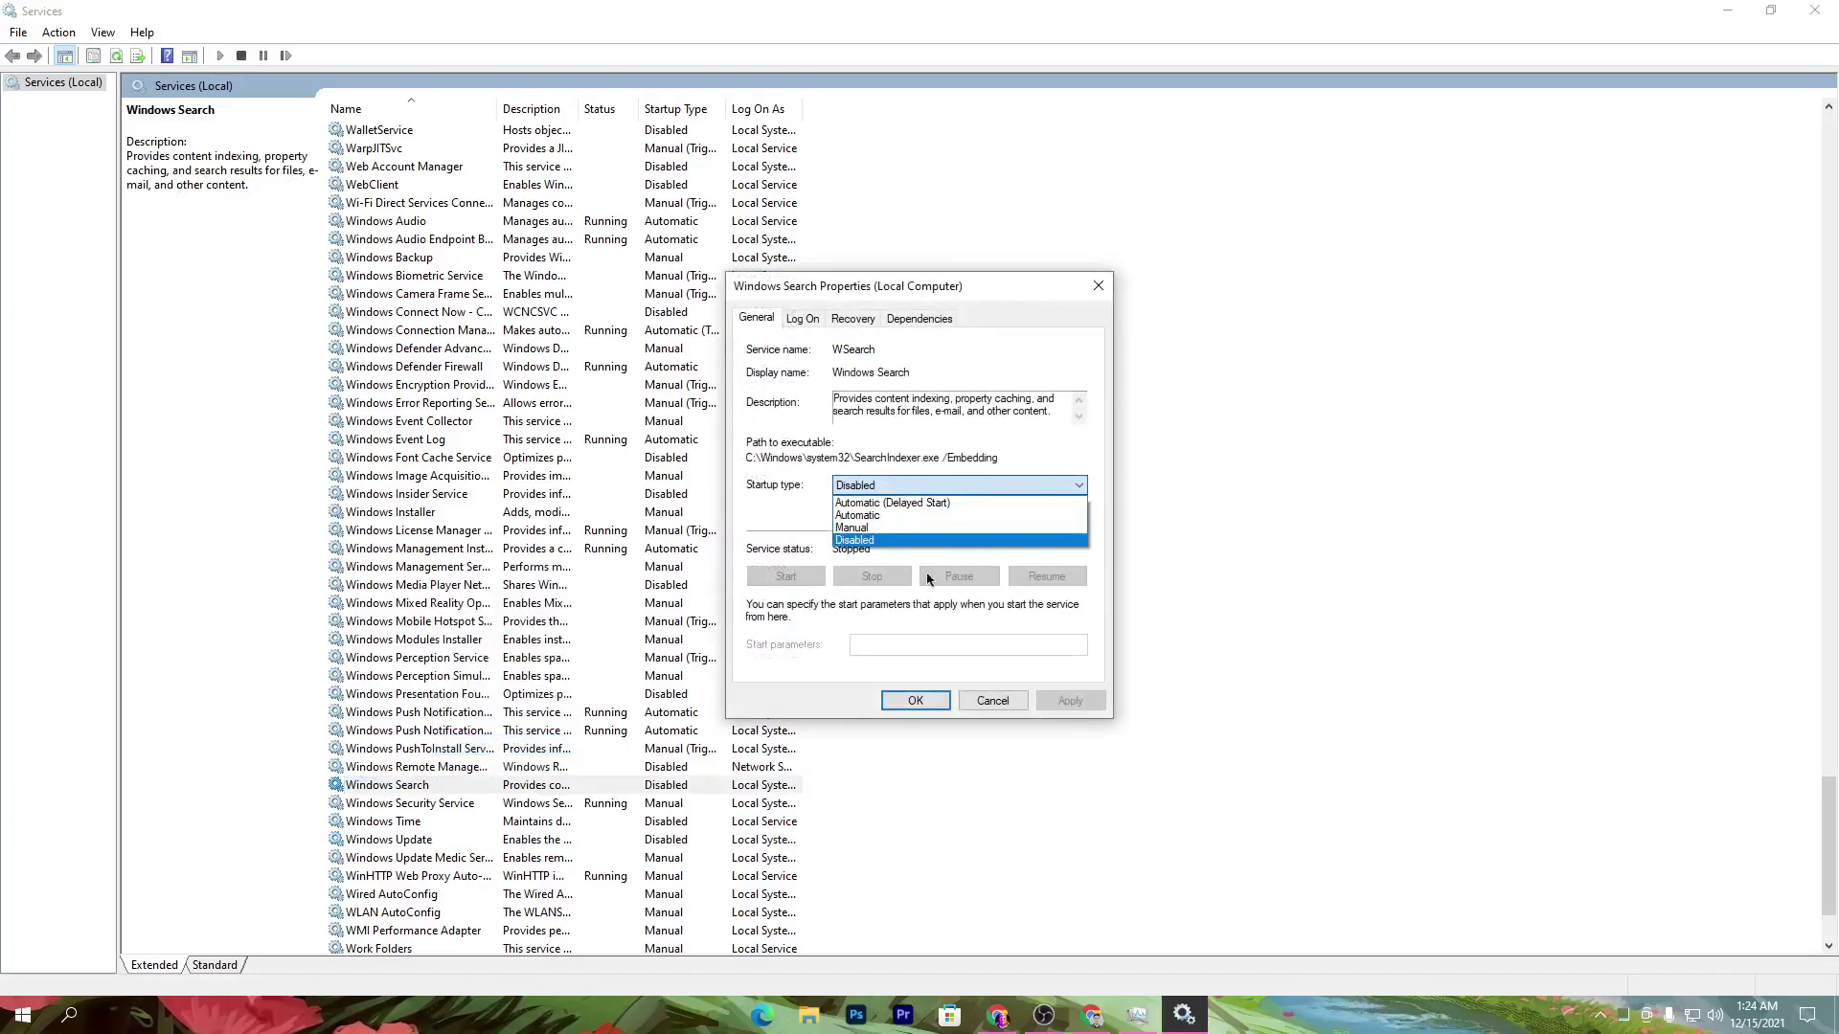
pyautogui.click(932, 709)
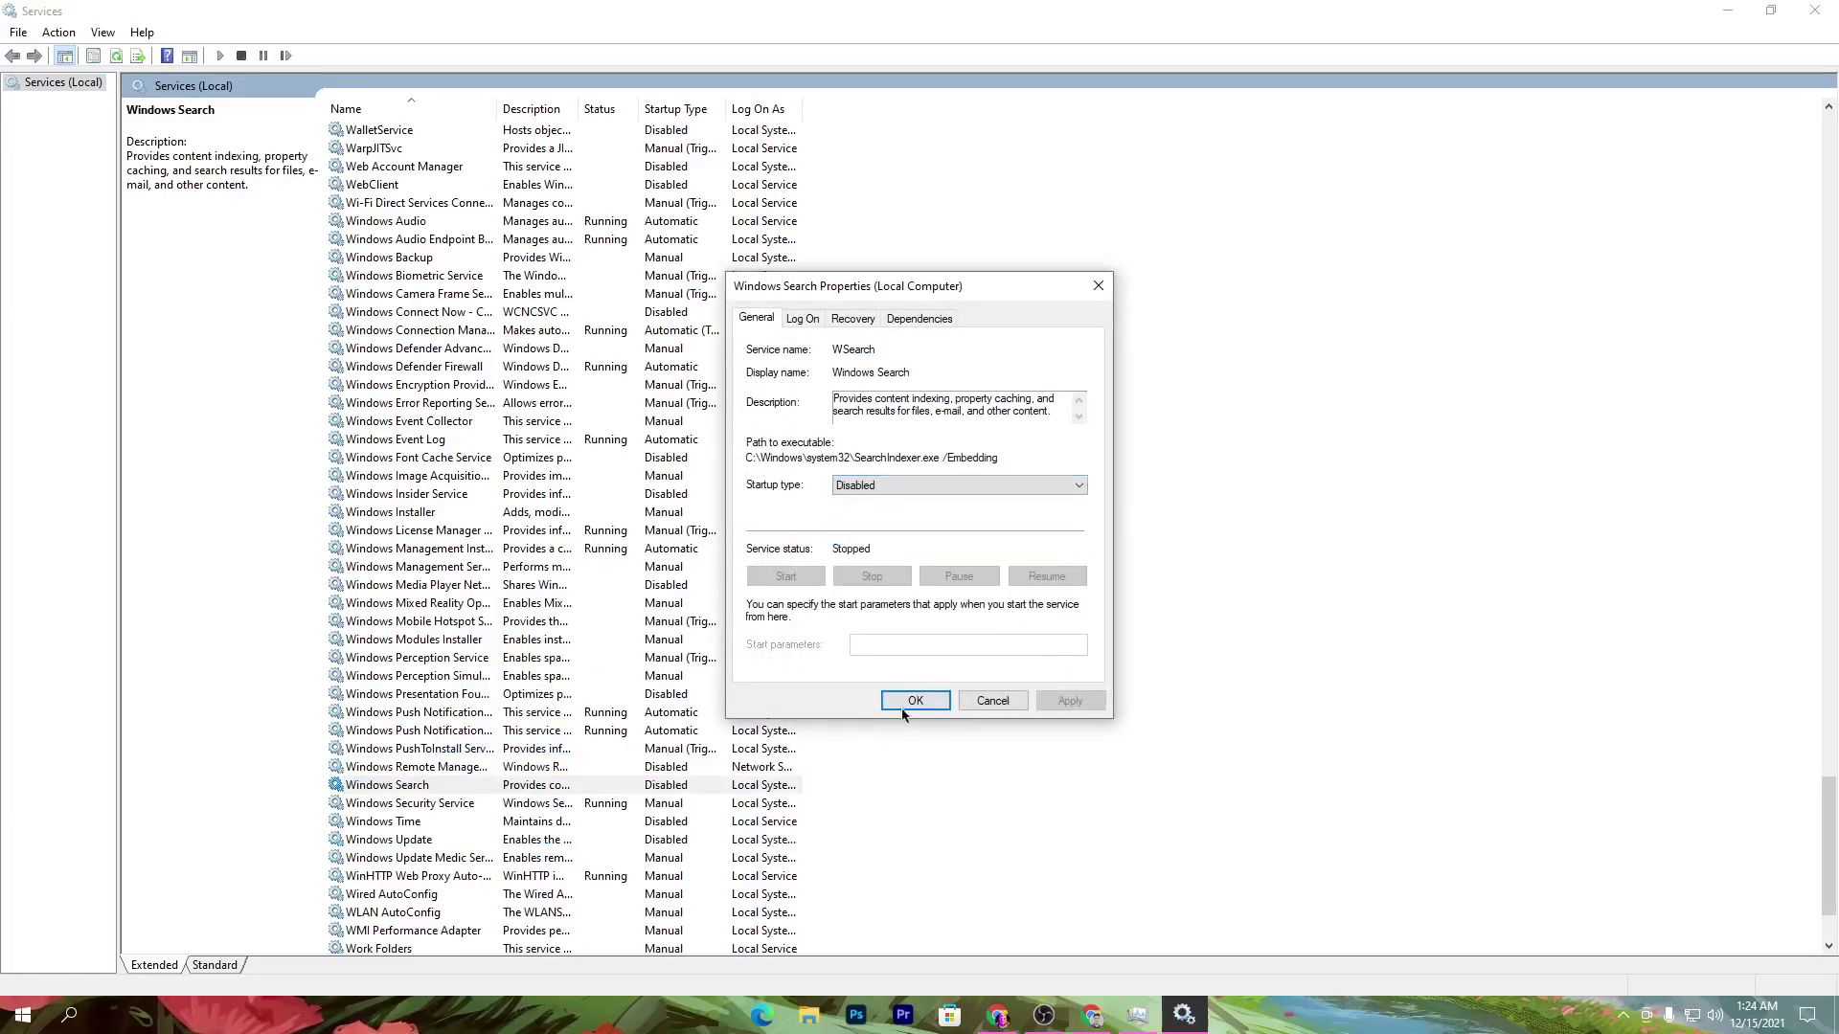
pyautogui.click(914, 700)
pyautogui.click(1815, 10)
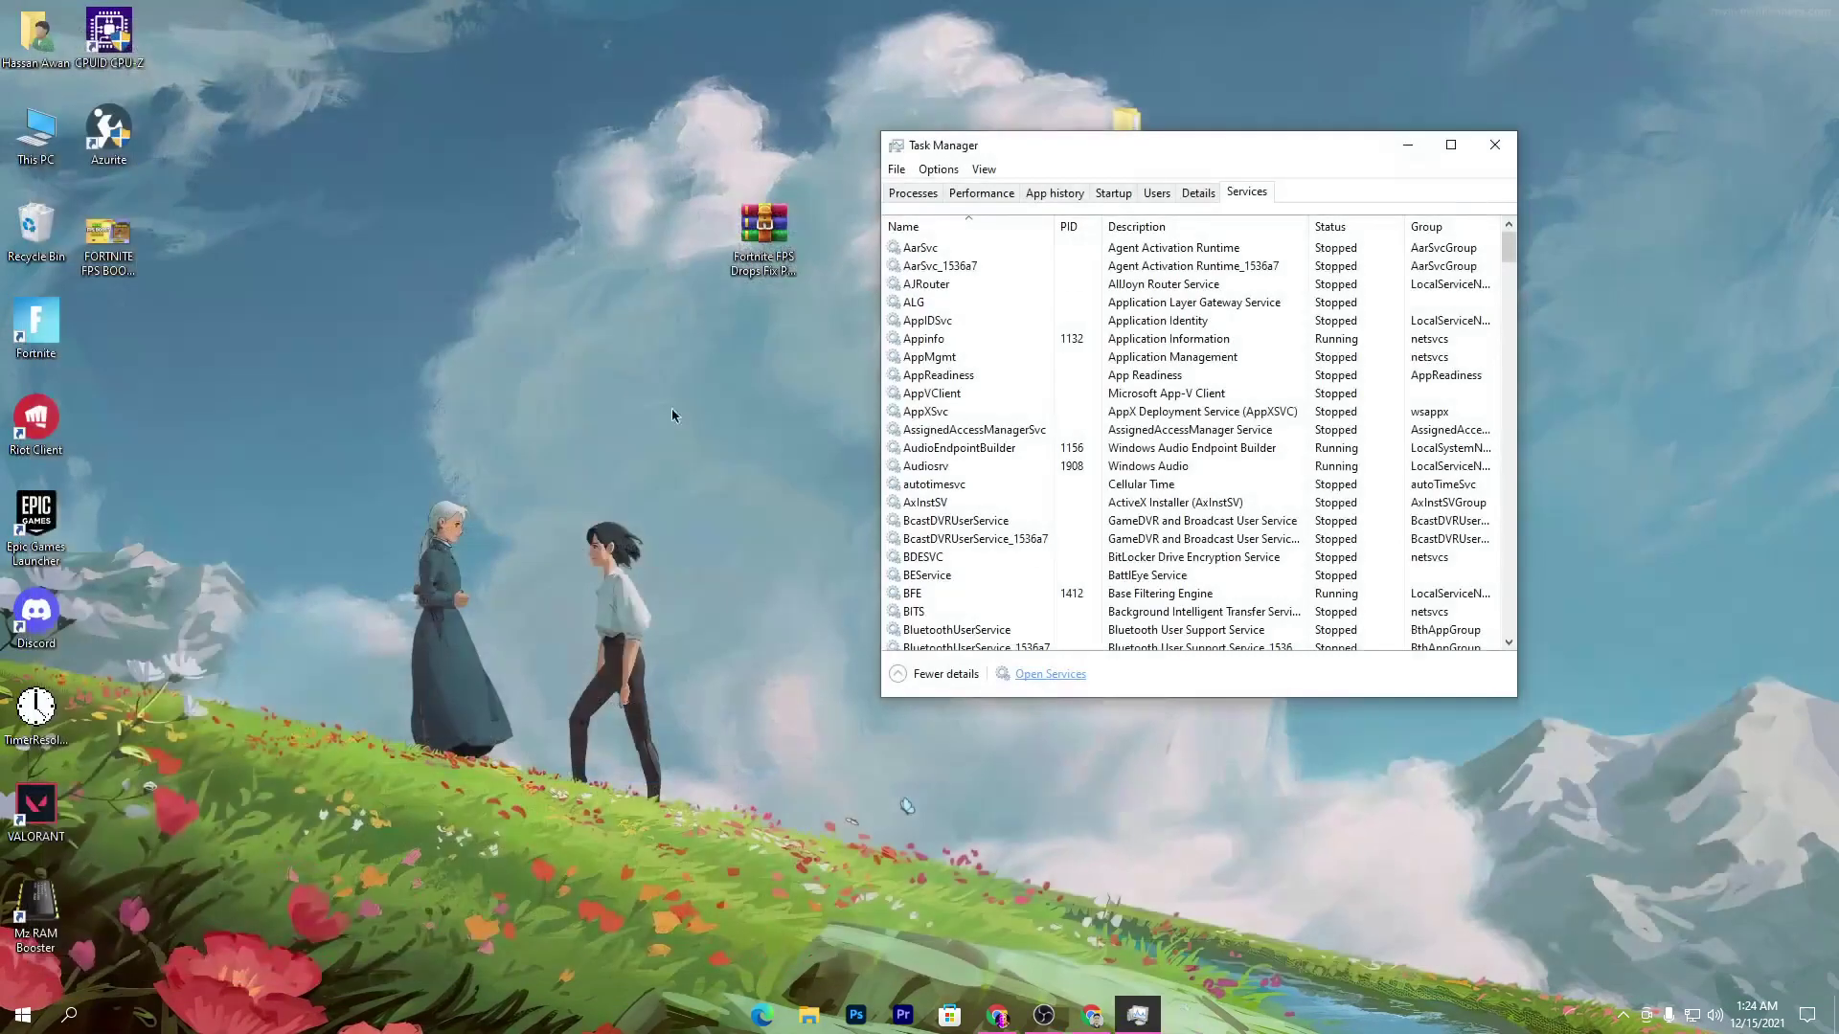
pyautogui.click(1490, 146)
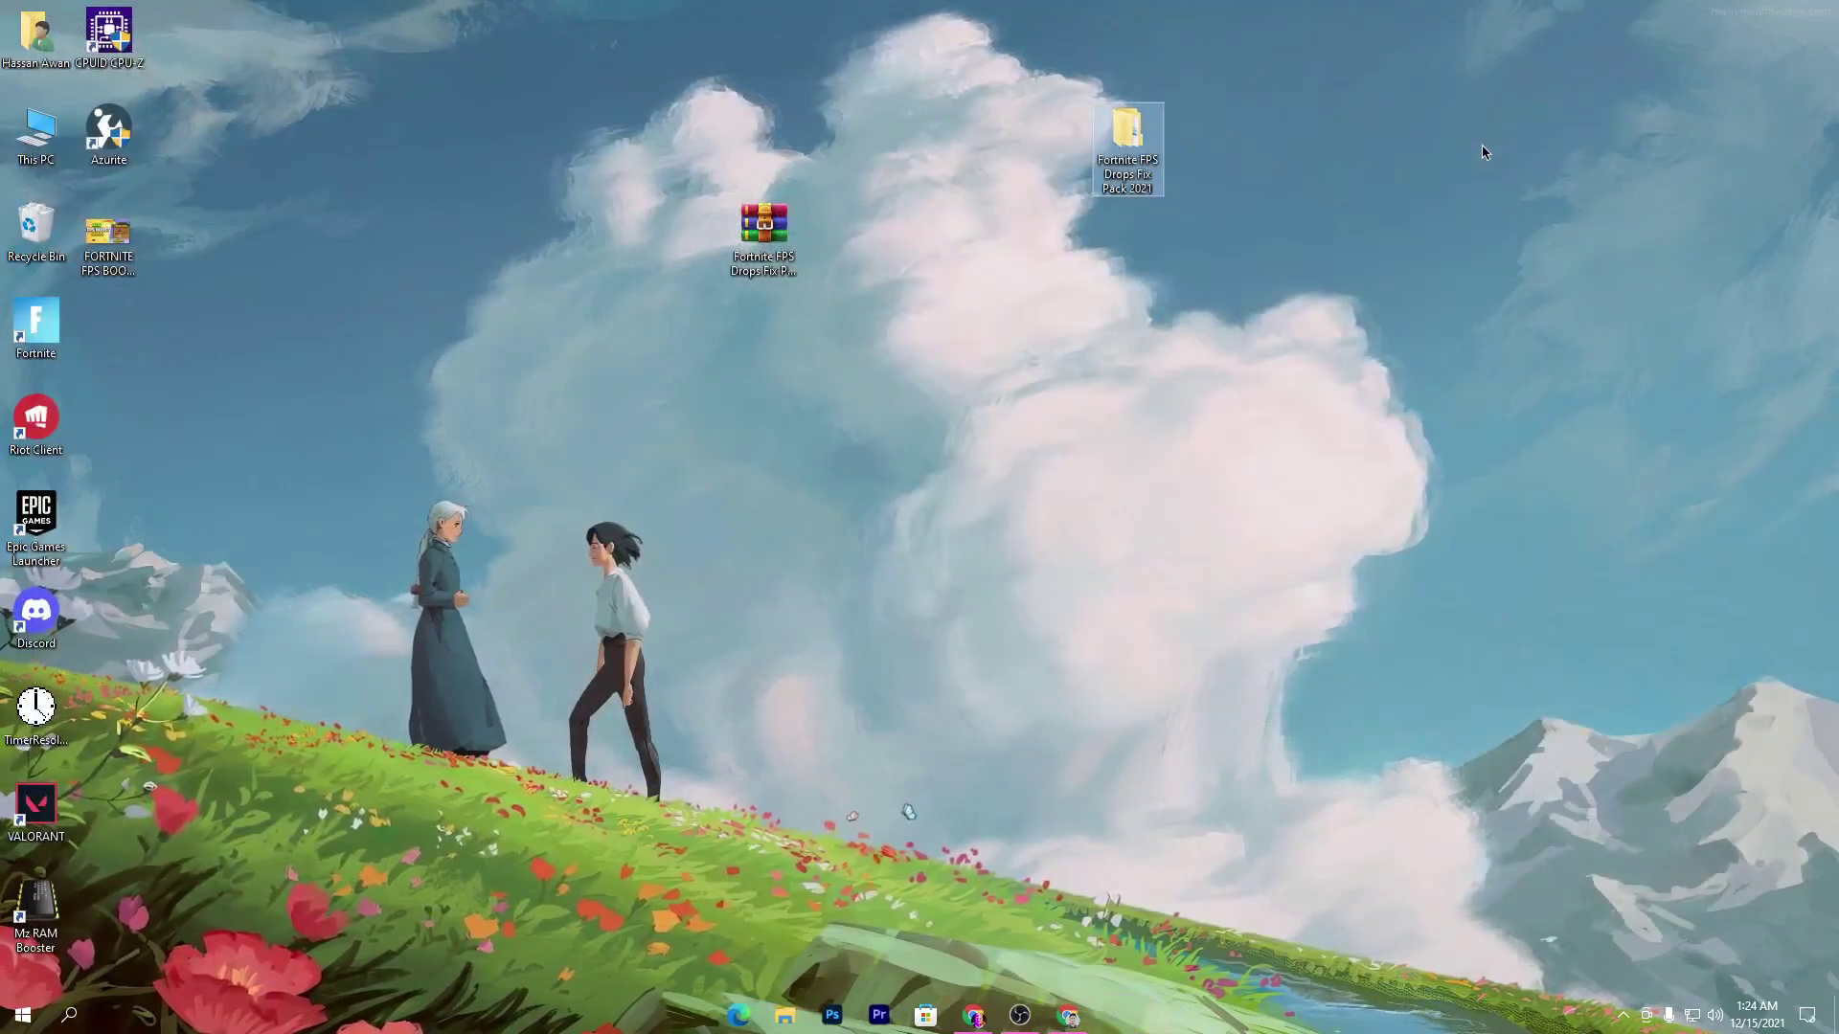